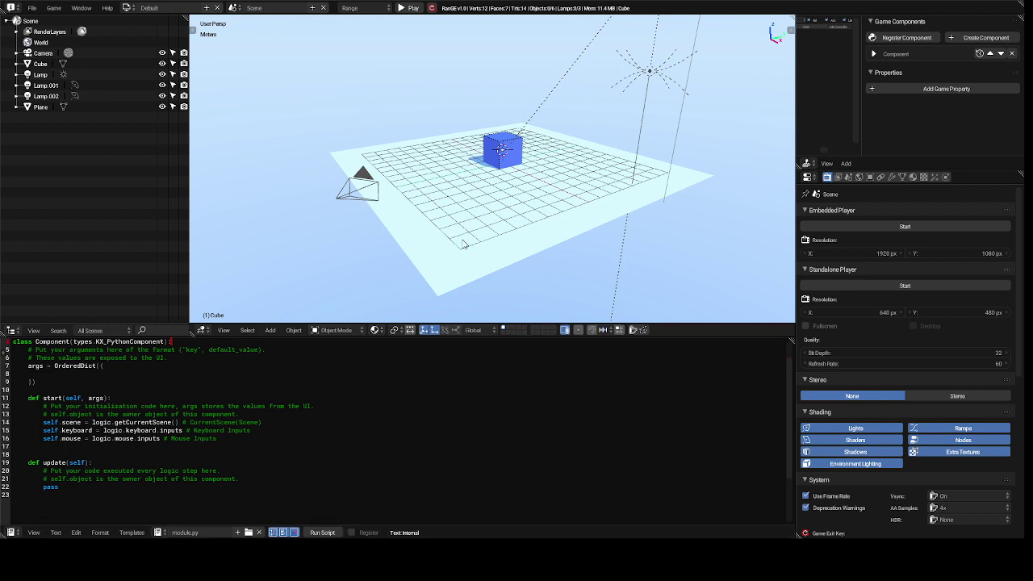
# Step: Select the blue cube and switch it from Object Mode to Edit Mode
pyautogui.moveTo(464, 244); pyautogui.dragTo(464, 245, button='middle')
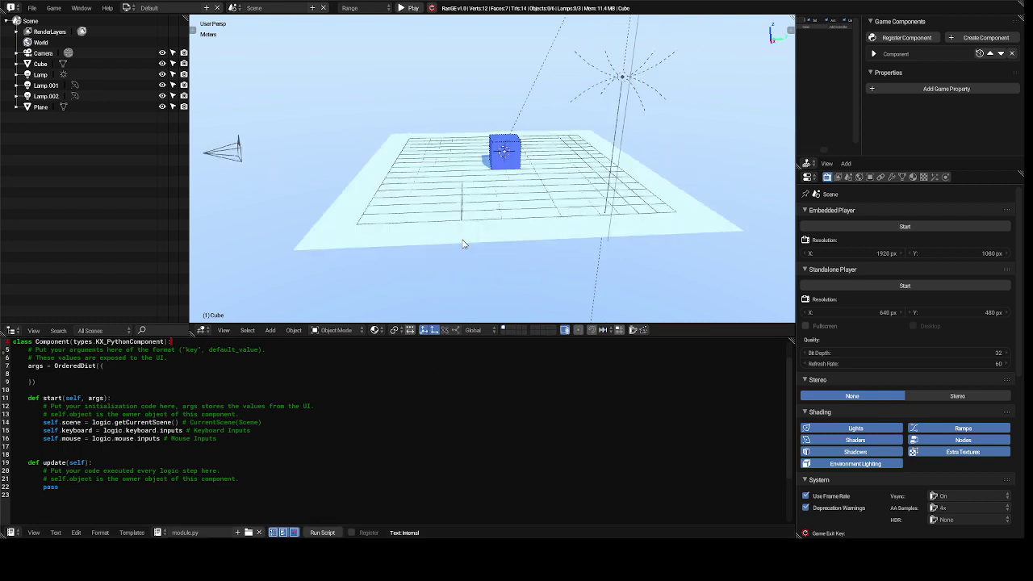
pyautogui.scroll(1, 463, 244)
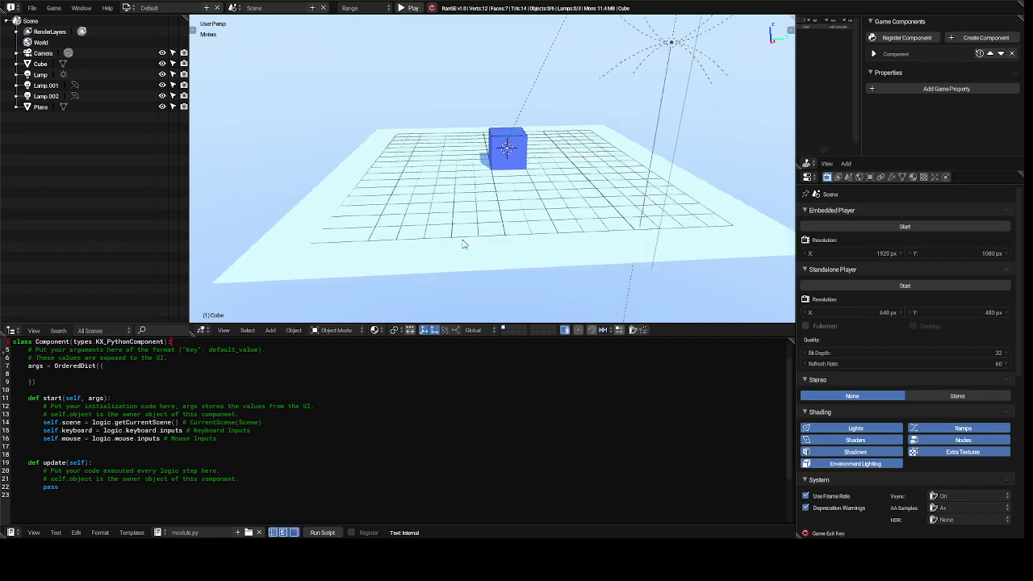
pyautogui.scroll(3, 464, 245)
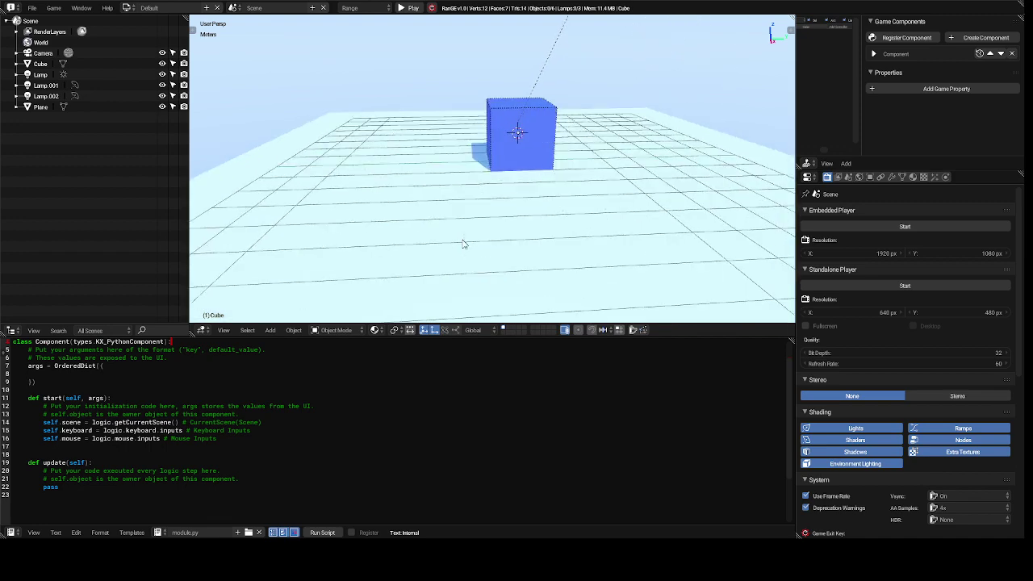
pyautogui.scroll(2, 463, 245)
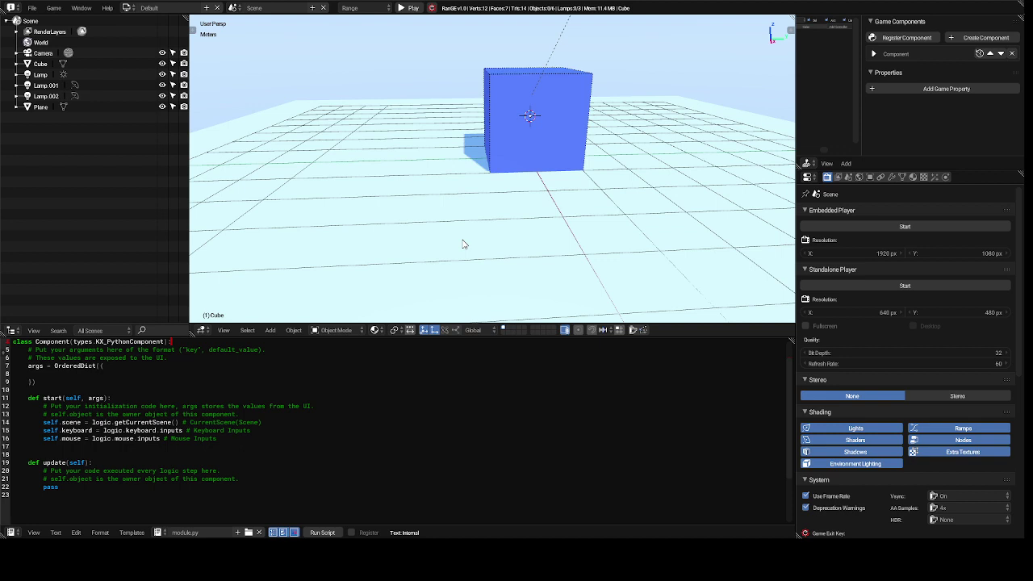
pyautogui.scroll(1, 463, 244)
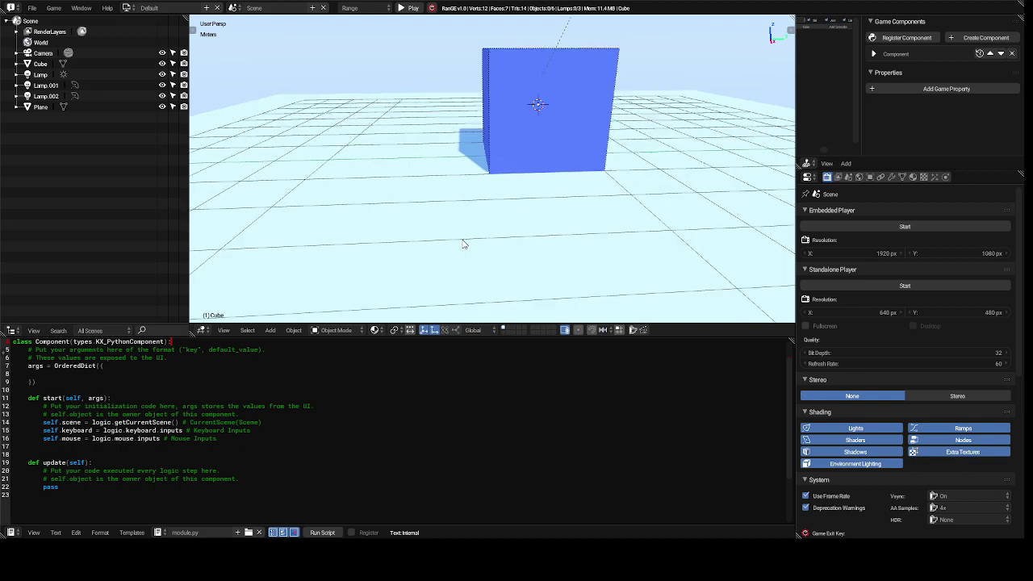
pyautogui.scroll(1, 463, 245)
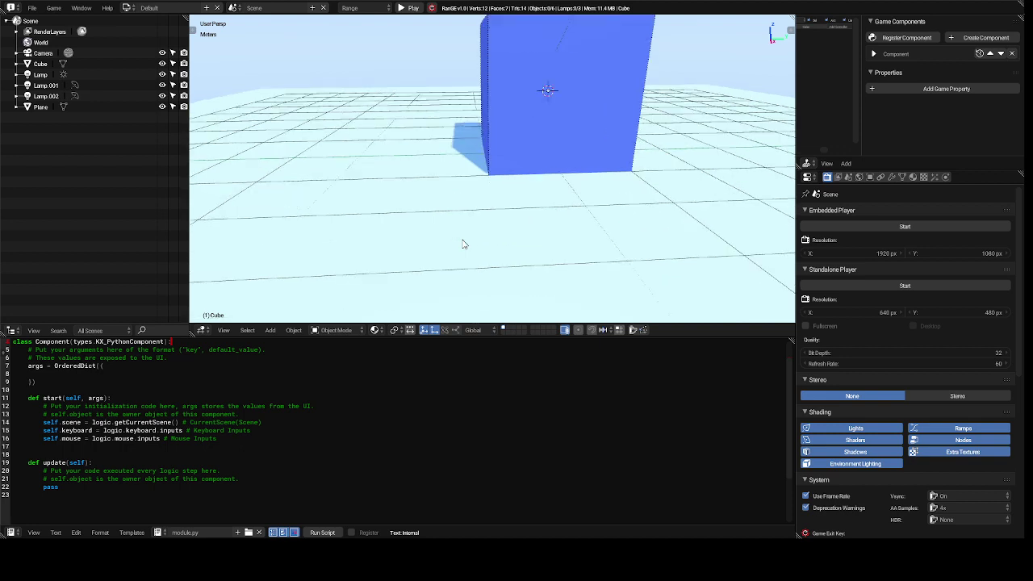
pyautogui.keyDown('shift'); pyautogui.scroll(3, 464, 244); pyautogui.keyUp('shift')
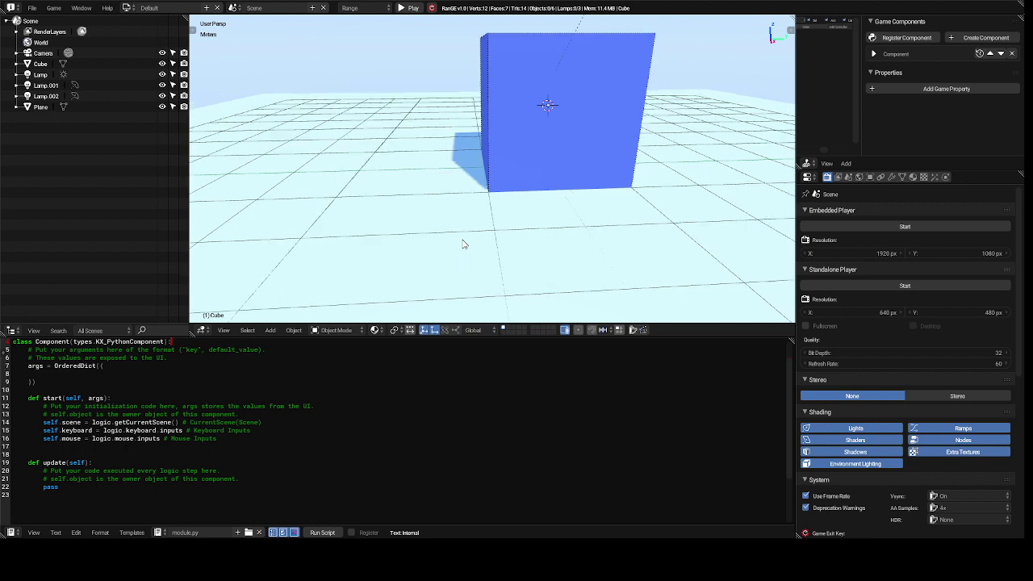
pyautogui.scroll(2, 463, 244)
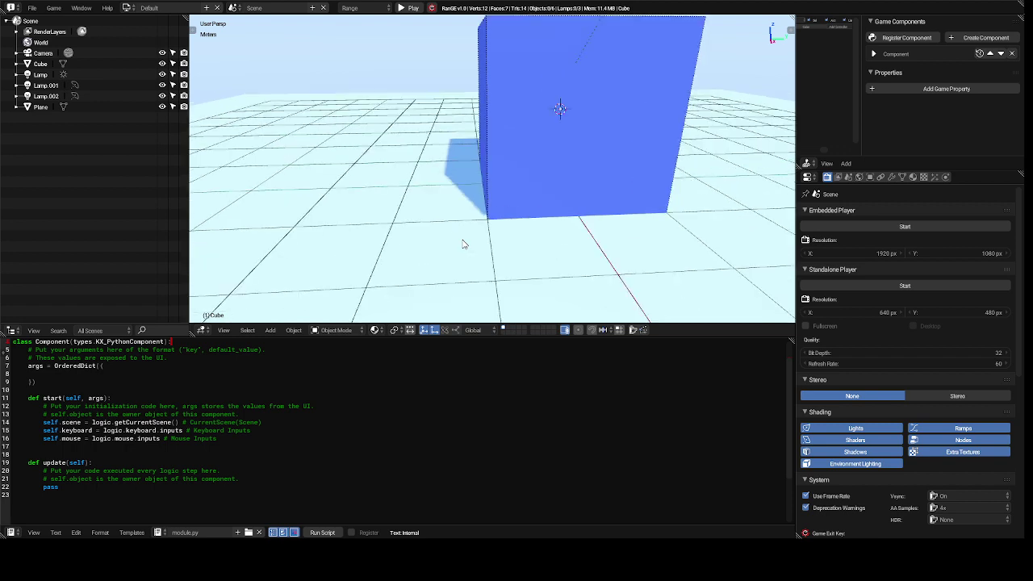
pyautogui.keyDown('shift'); pyautogui.scroll(3, 464, 245); pyautogui.keyUp('shift')
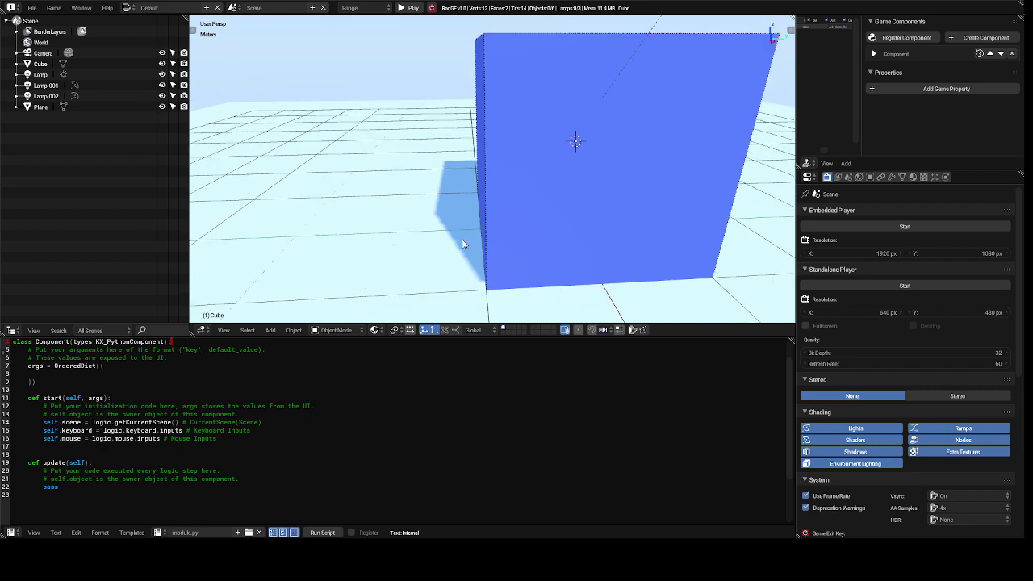
pyautogui.keyDown('ctrl'); pyautogui.scroll(-2, 463, 245); pyautogui.keyUp('ctrl')
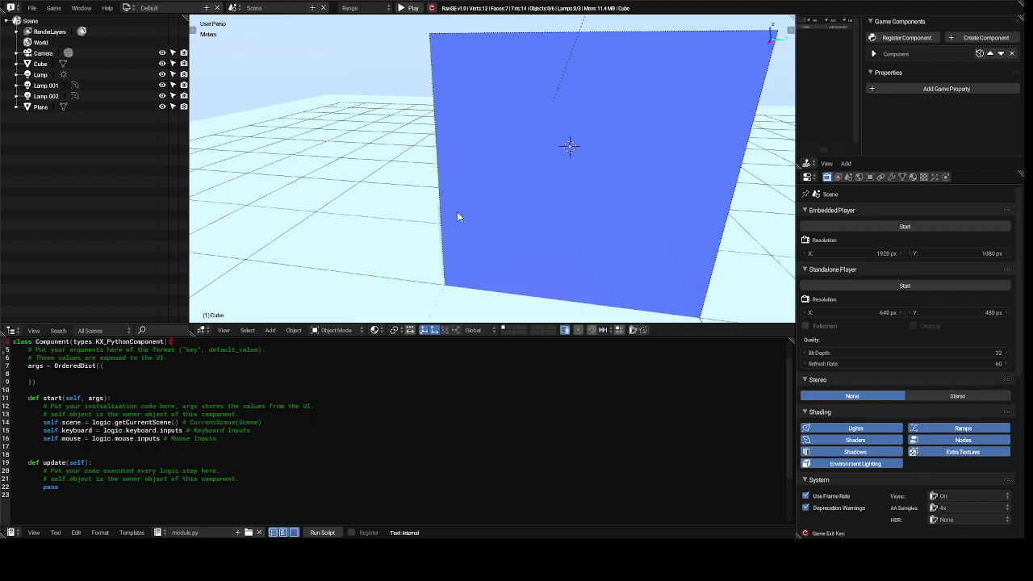
pyautogui.rightClick(506, 203)
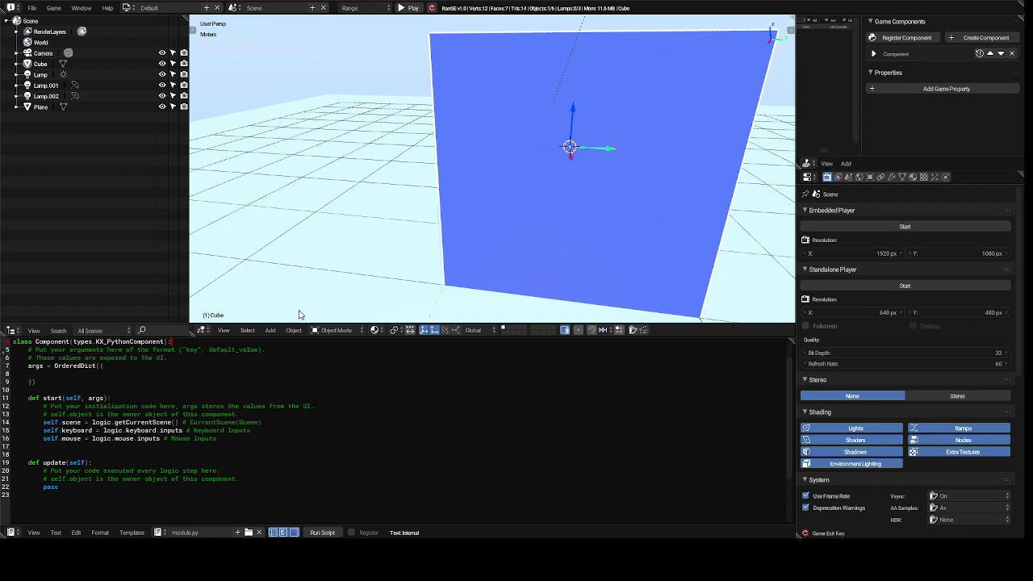
pyautogui.click(287, 332)
pyautogui.click(327, 331)
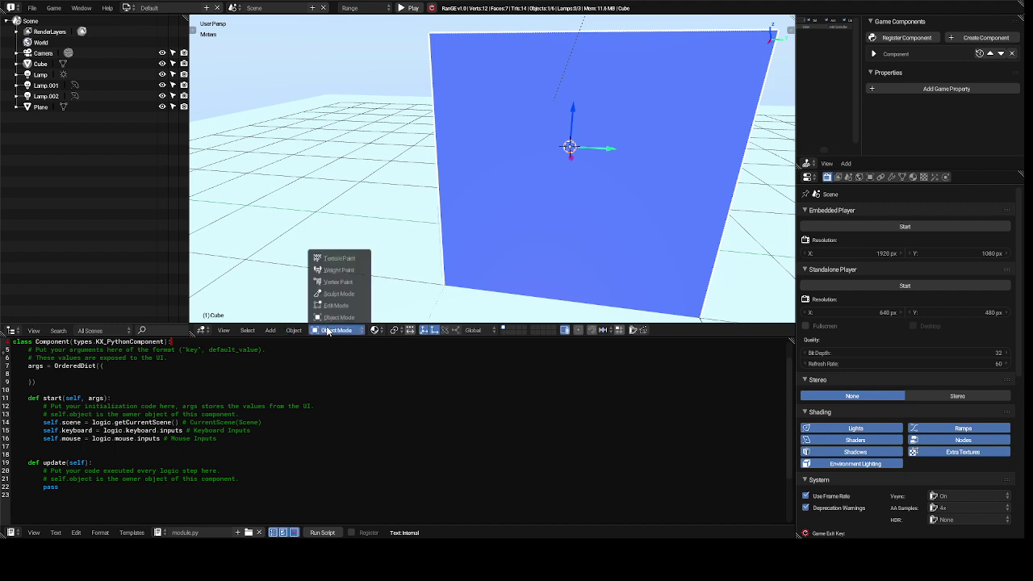
pyautogui.click(333, 310)
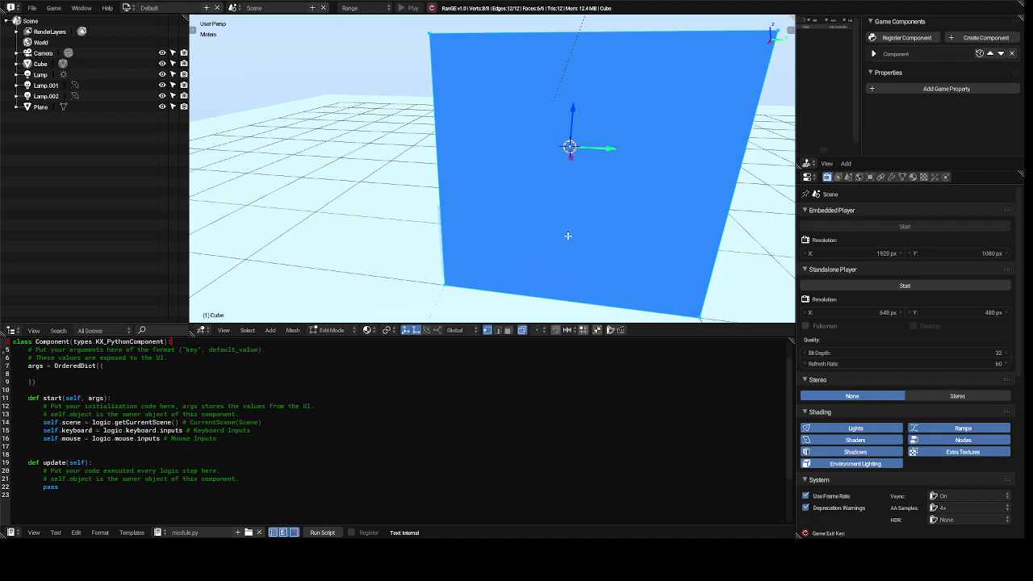
# Step: Set the mapping coordinates of the cube material's texture Tex to UV
pyautogui.click(914, 178)
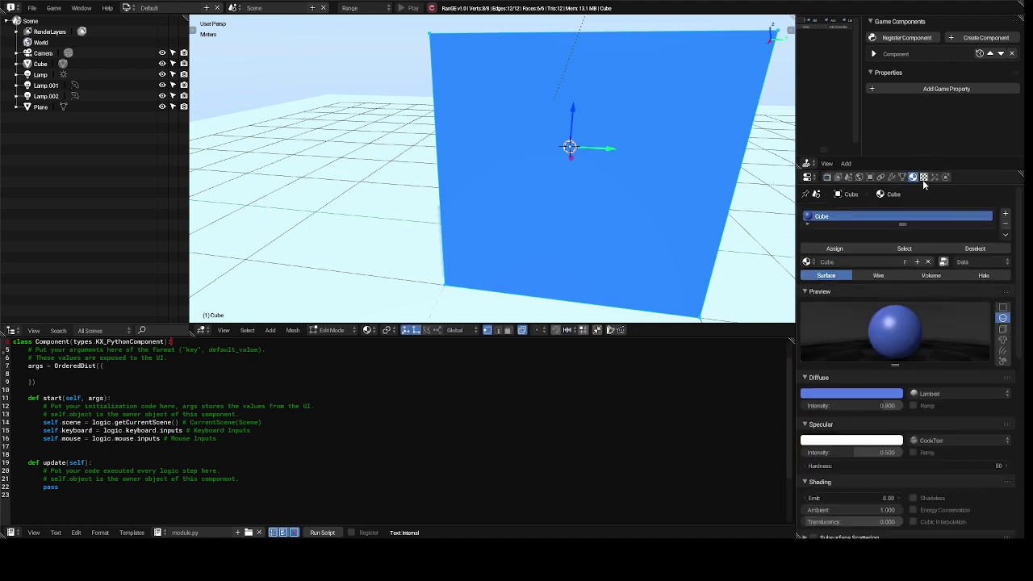
pyautogui.click(924, 182)
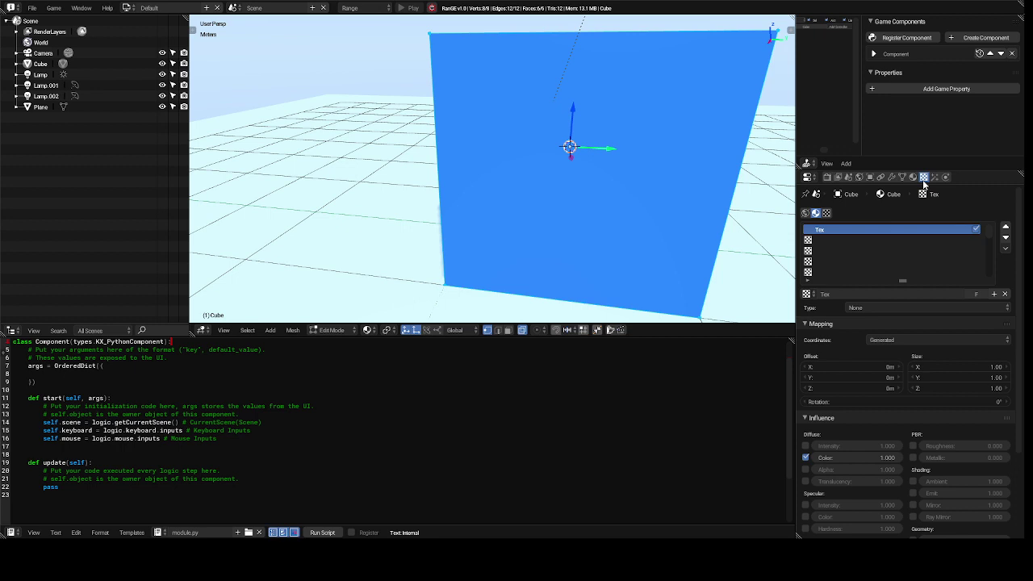
pyautogui.click(899, 339)
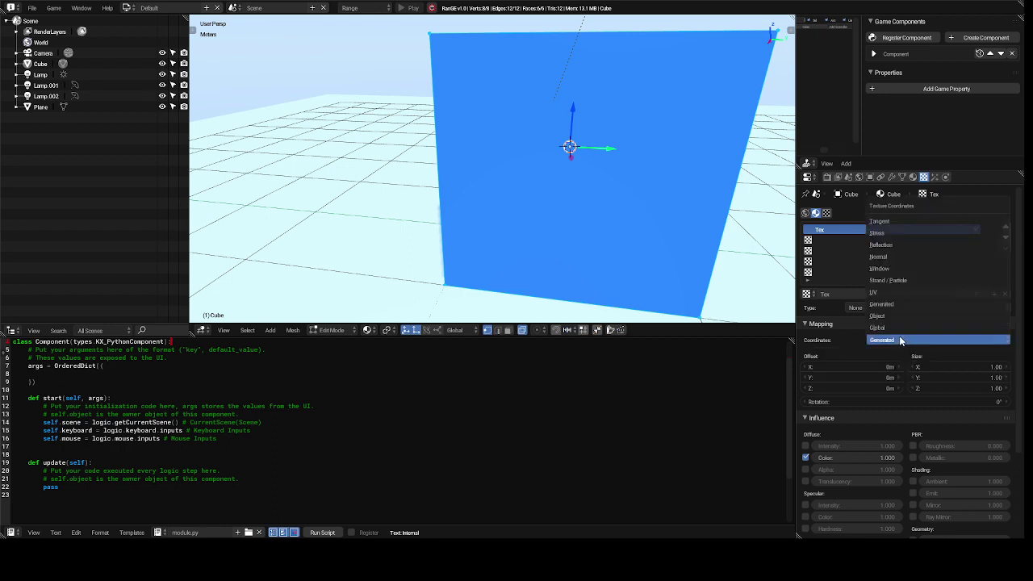
pyautogui.click(903, 294)
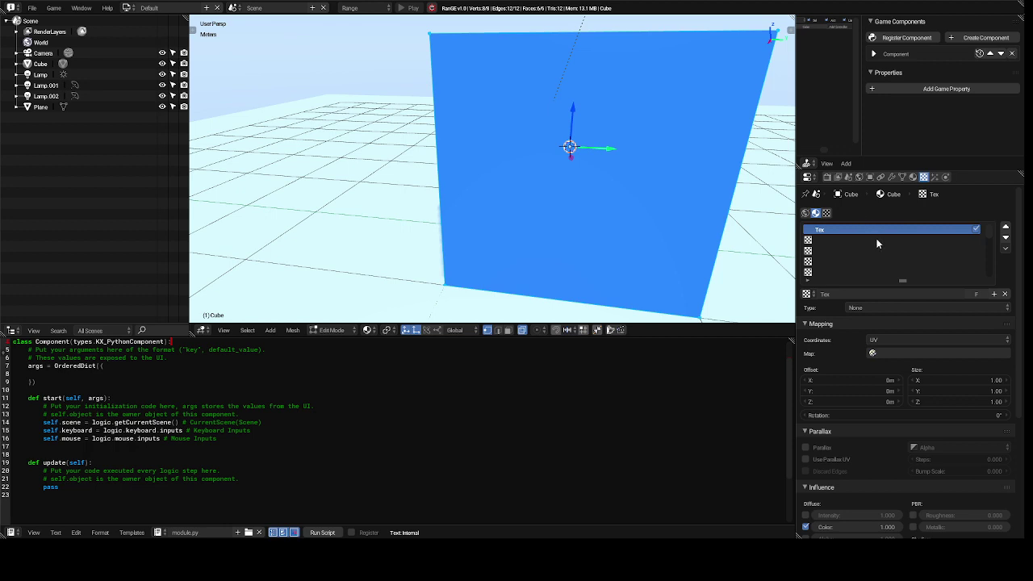
# Step: Create a new brush texture and load the image HNI_0008.JPG from the photo subfolder on the desktop into it
pyautogui.click(827, 214)
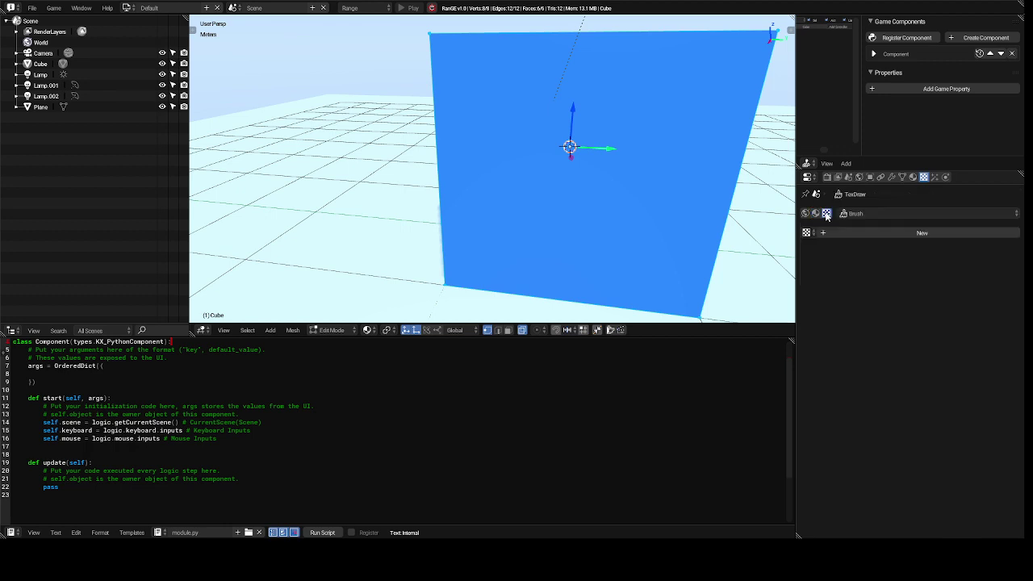
pyautogui.click(845, 232)
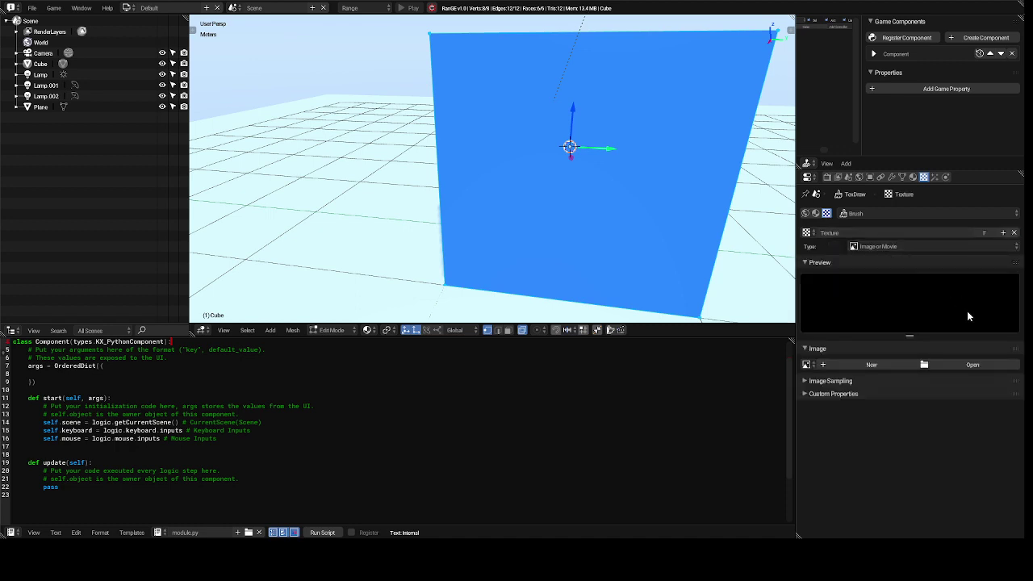
pyautogui.click(971, 364)
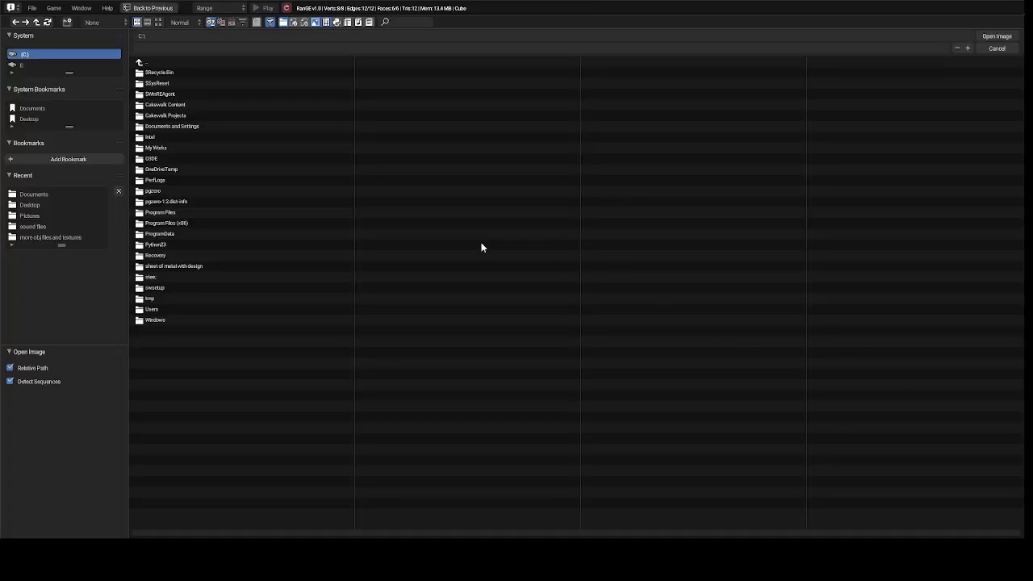
pyautogui.click(29, 119)
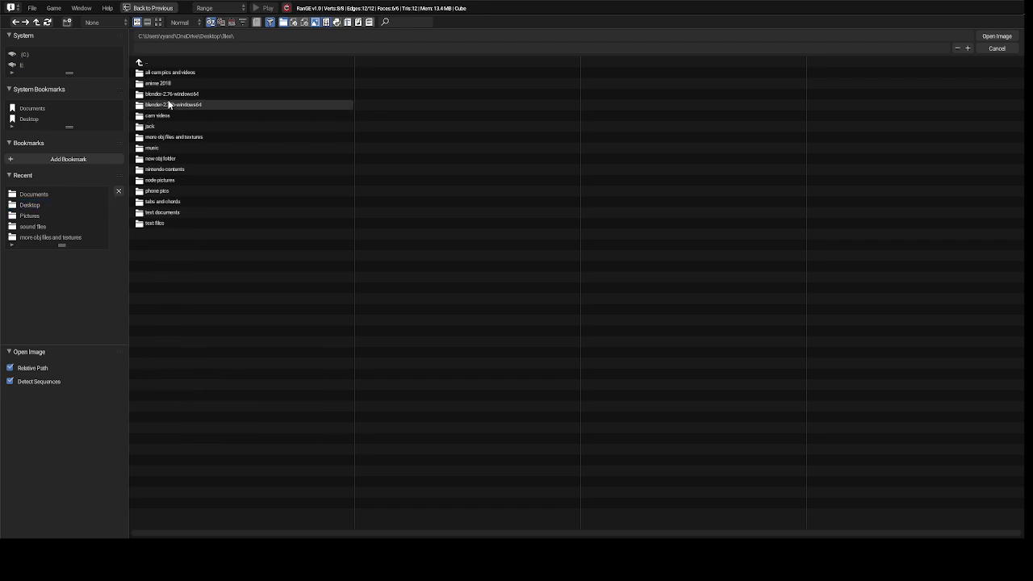
pyautogui.click(142, 64)
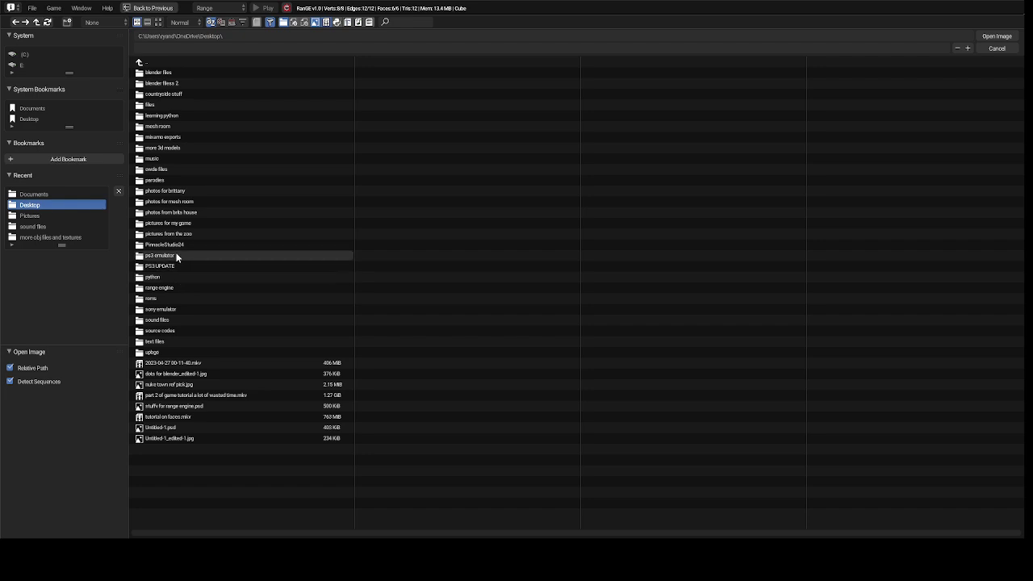
pyautogui.doubleClick(182, 213)
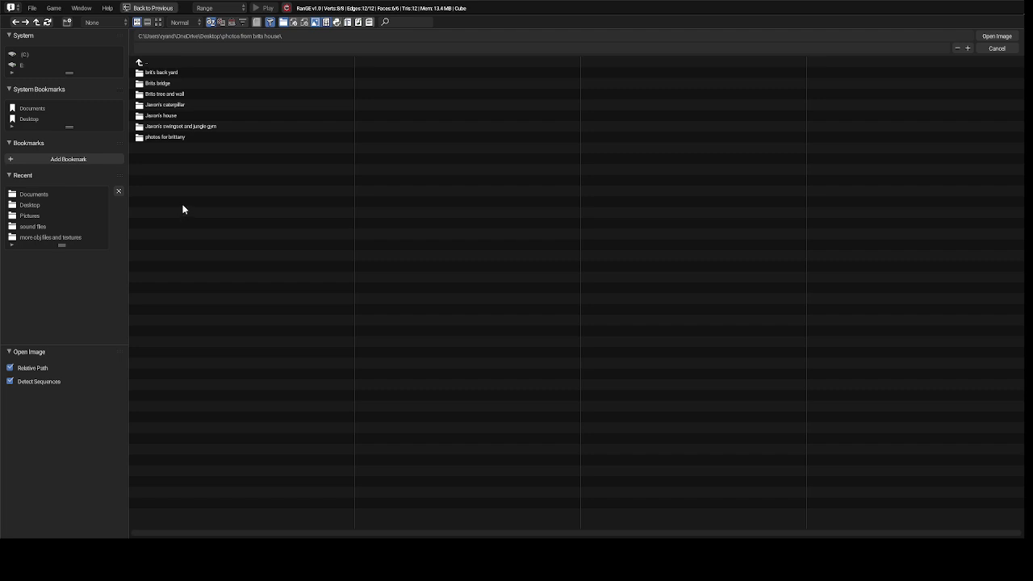
pyautogui.doubleClick(170, 139)
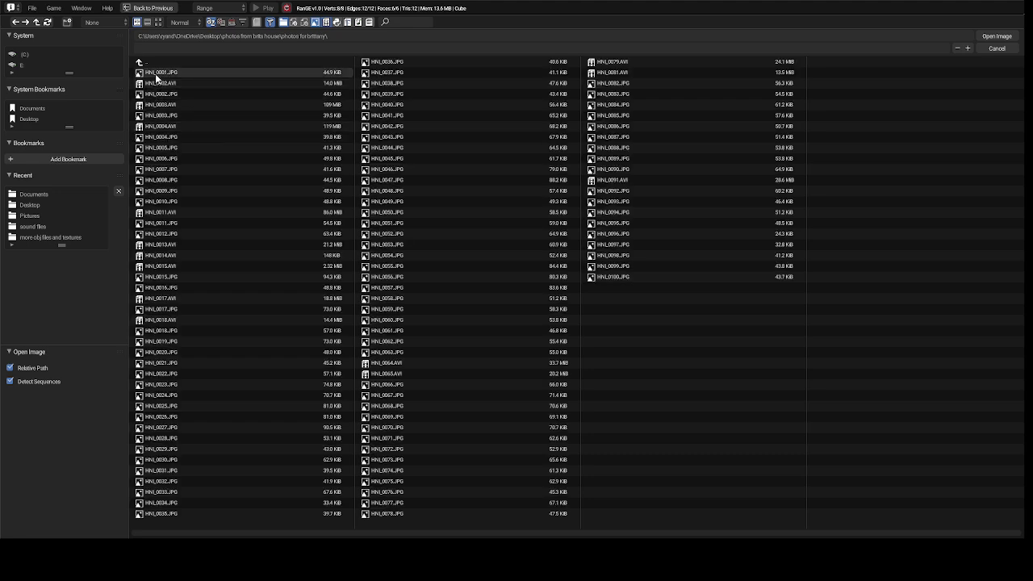
pyautogui.click(158, 23)
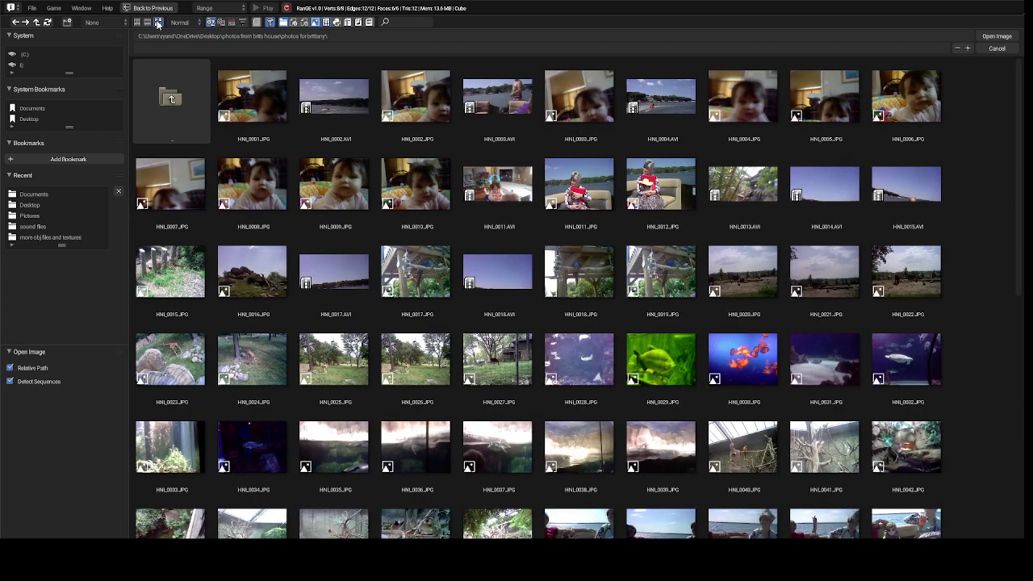
pyautogui.click(260, 186)
pyautogui.doubleClick(260, 182)
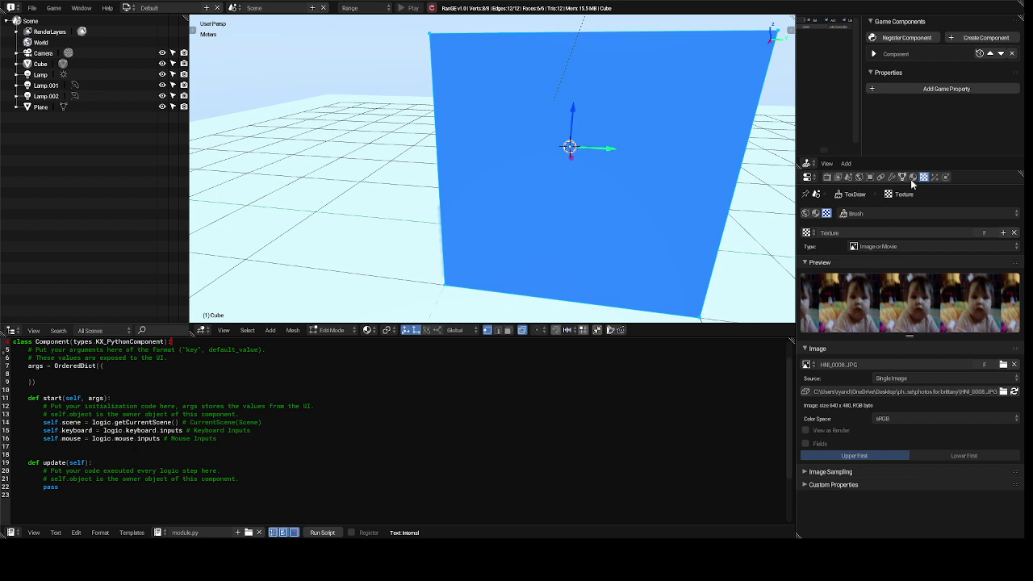
# Step: Replace Tex in the cube material's first texture slot with the image texture named Texture
pyautogui.click(816, 213)
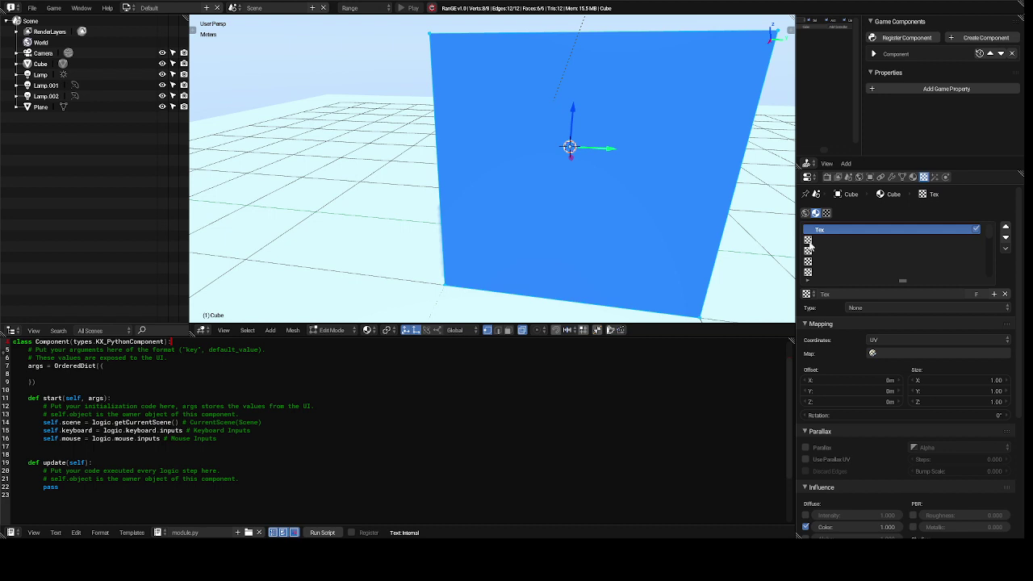
pyautogui.click(806, 294)
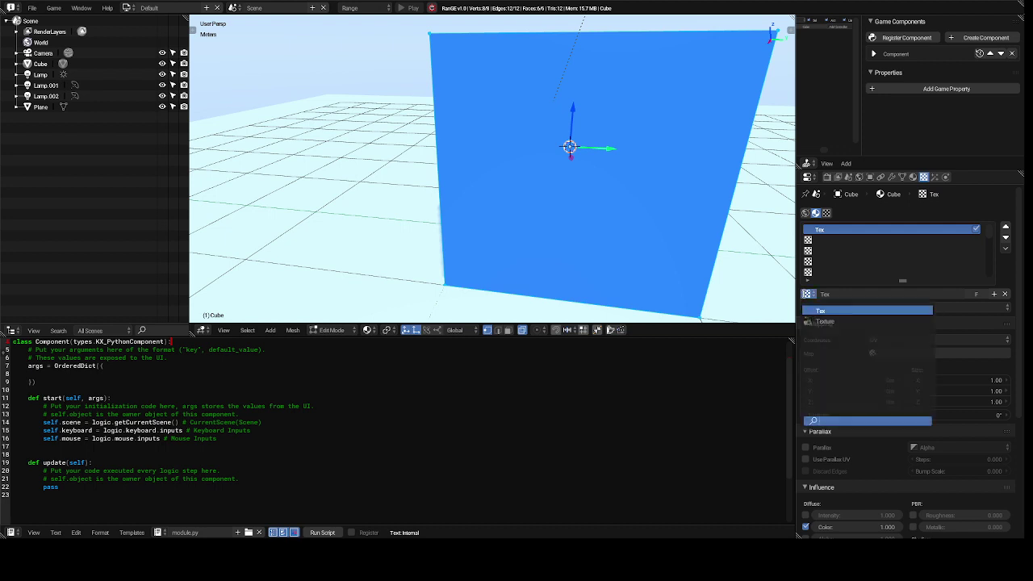
pyautogui.click(812, 322)
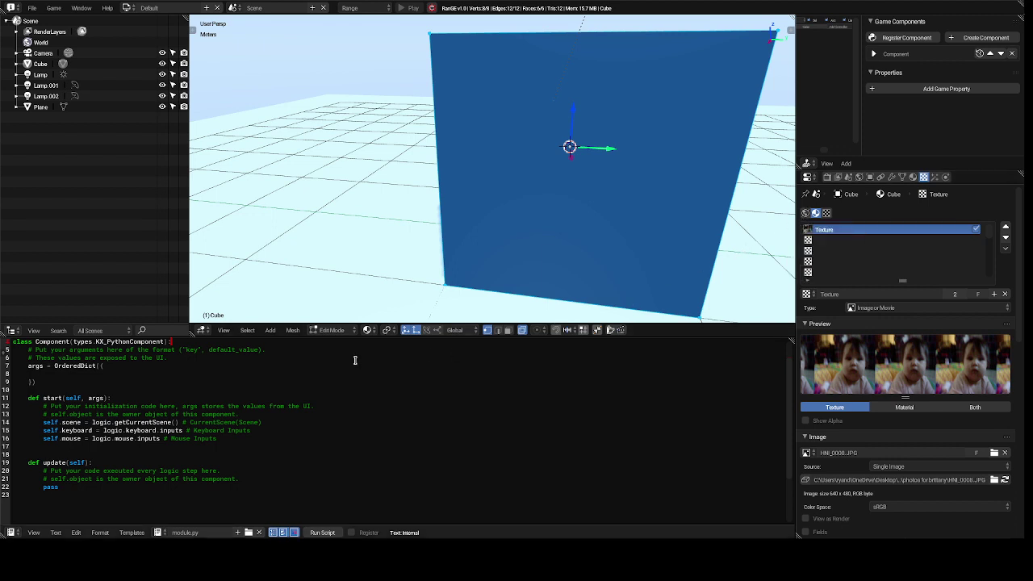
# Step: UV unwrap all selected faces of the cube with the standard Unwrap method
pyautogui.click(293, 334)
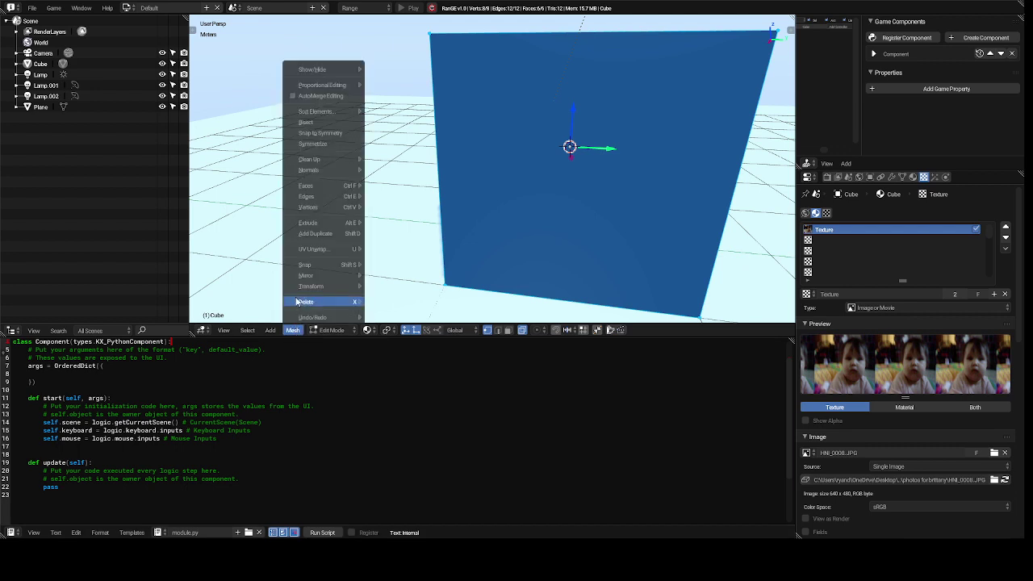
pyautogui.moveTo(315, 287)
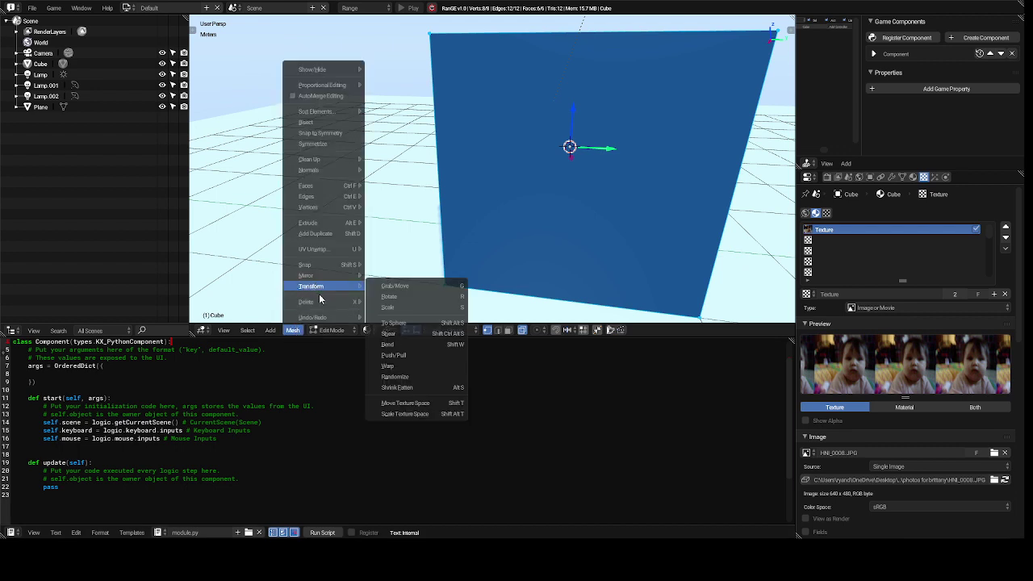
pyautogui.moveTo(326, 207)
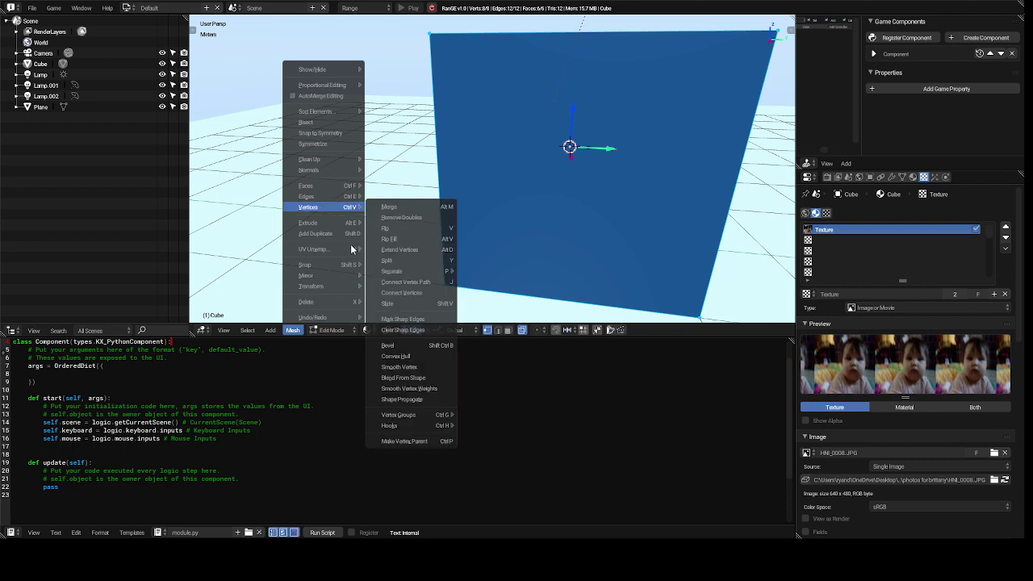
pyautogui.moveTo(354, 251)
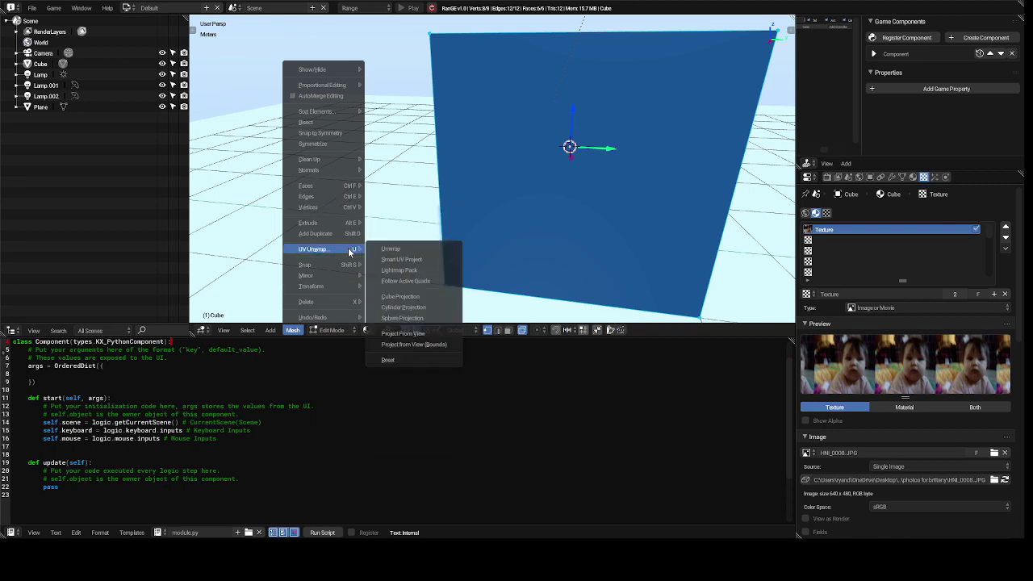
pyautogui.click(395, 251)
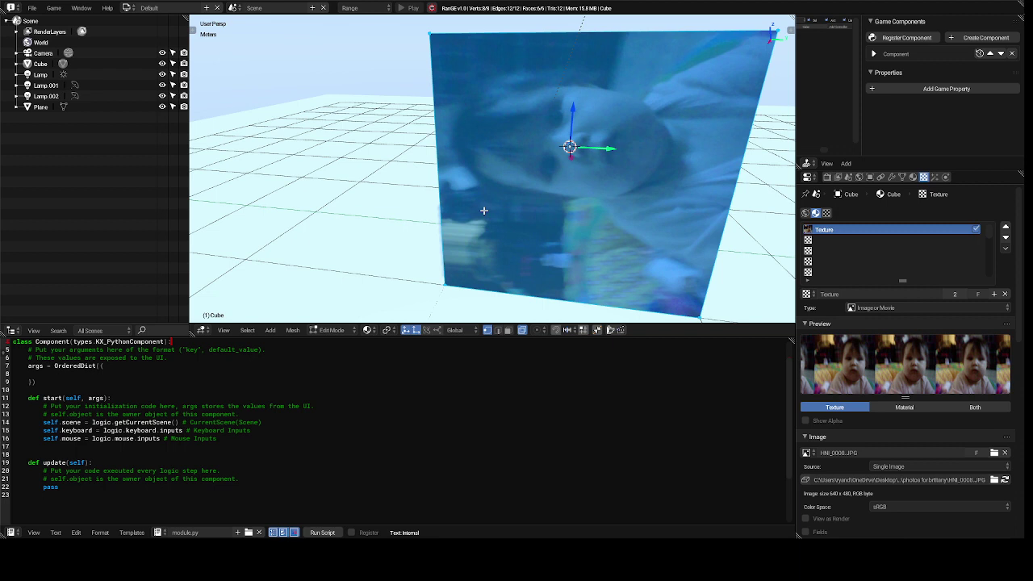
# Step: Rotate the whole cube mesh about 270 degrees around the global X axis so the photo on the facing side stands upright
pyautogui.press('r')
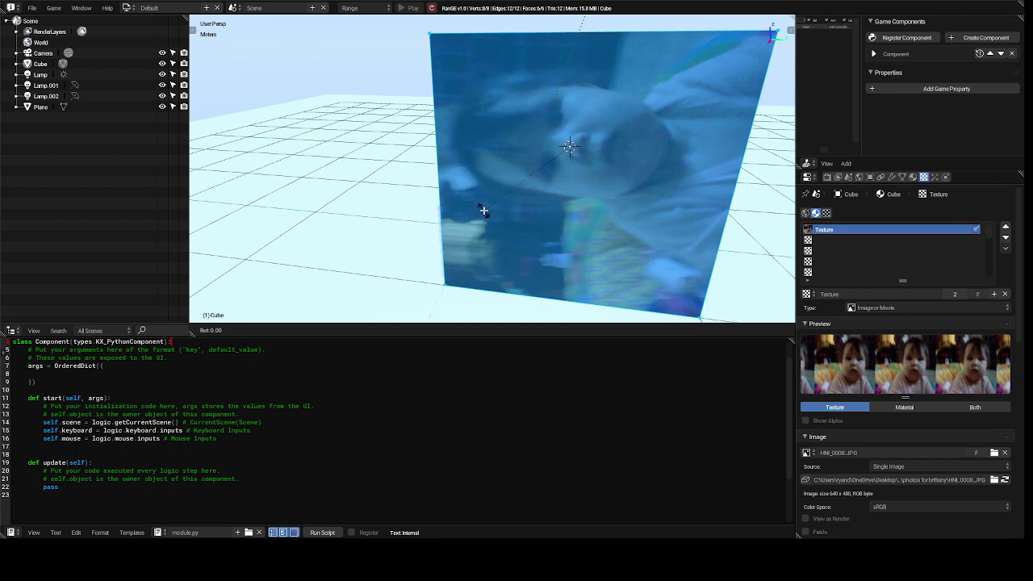
pyautogui.press('z')
pyautogui.press('y')
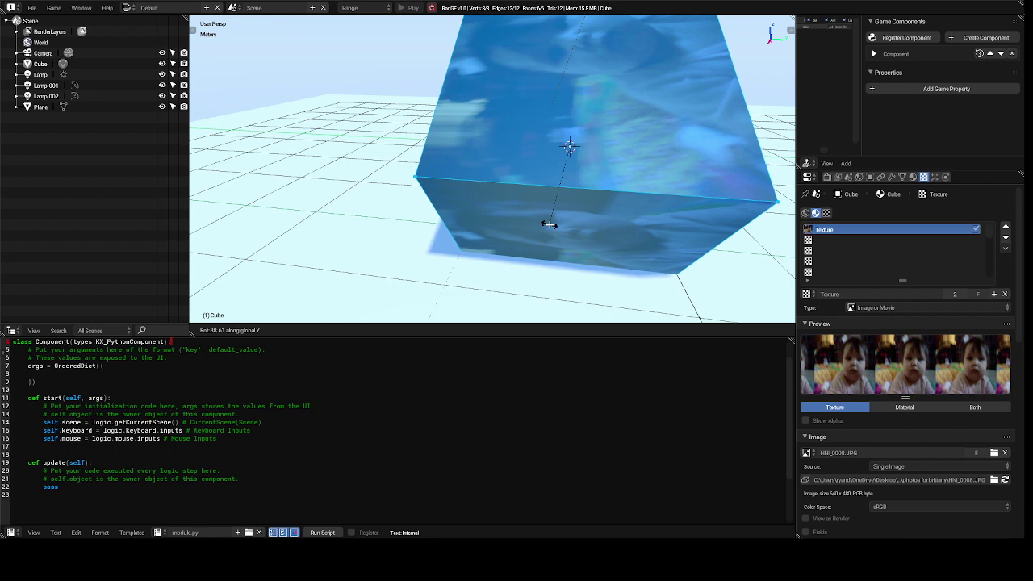
pyautogui.press('x')
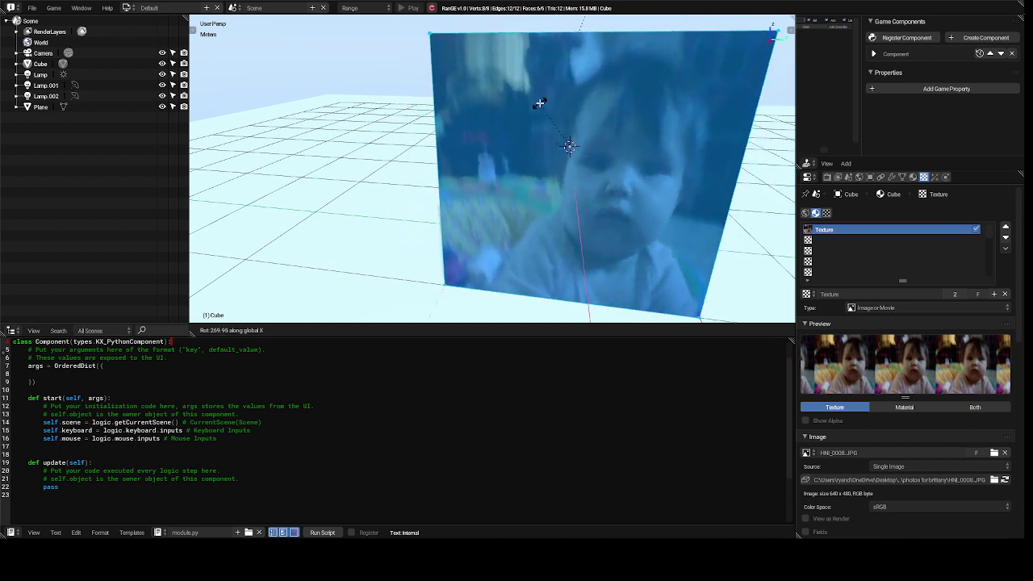
pyautogui.click(540, 103)
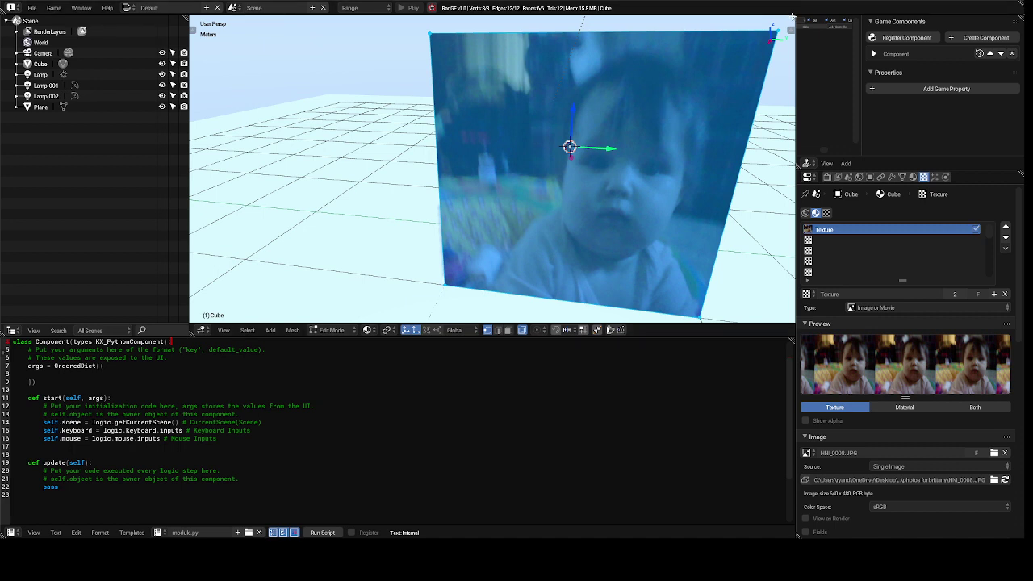
# Step: Split the 3D viewport into an upper and a lower area and turn the upper one into a UV/Image Editor
pyautogui.moveTo(794, 15); pyautogui.dragTo(802, 182)
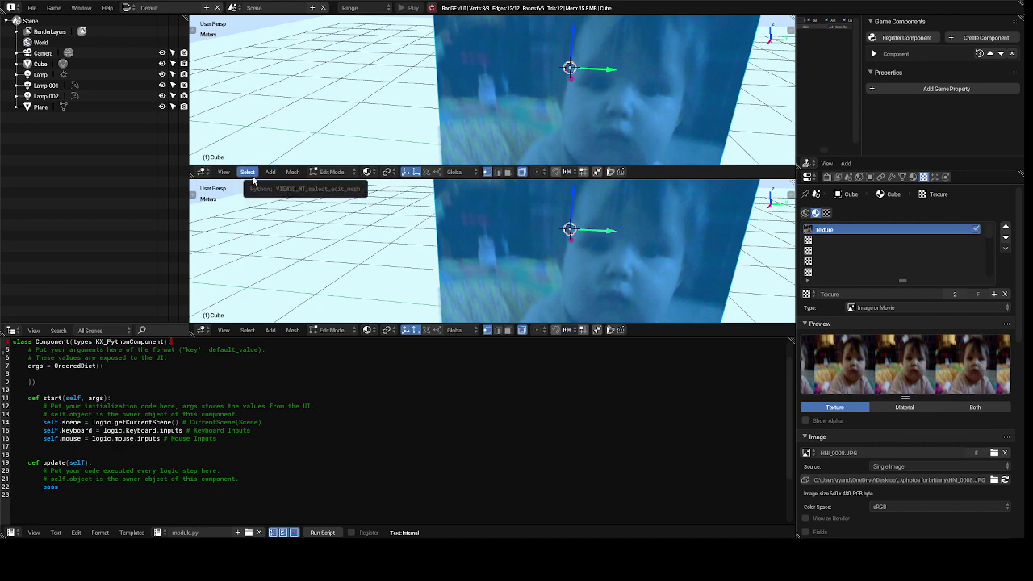
pyautogui.click(201, 173)
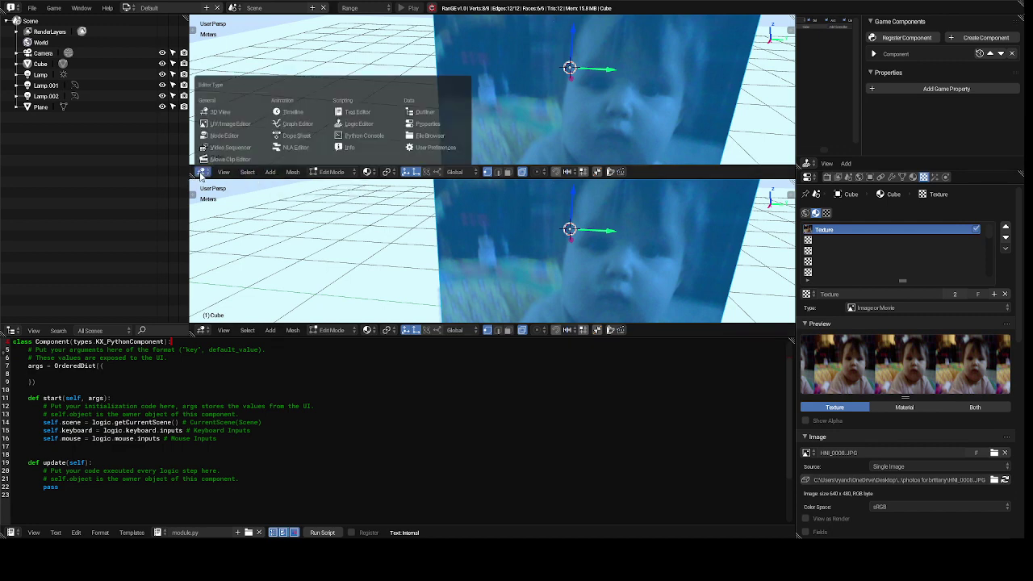
pyautogui.click(233, 128)
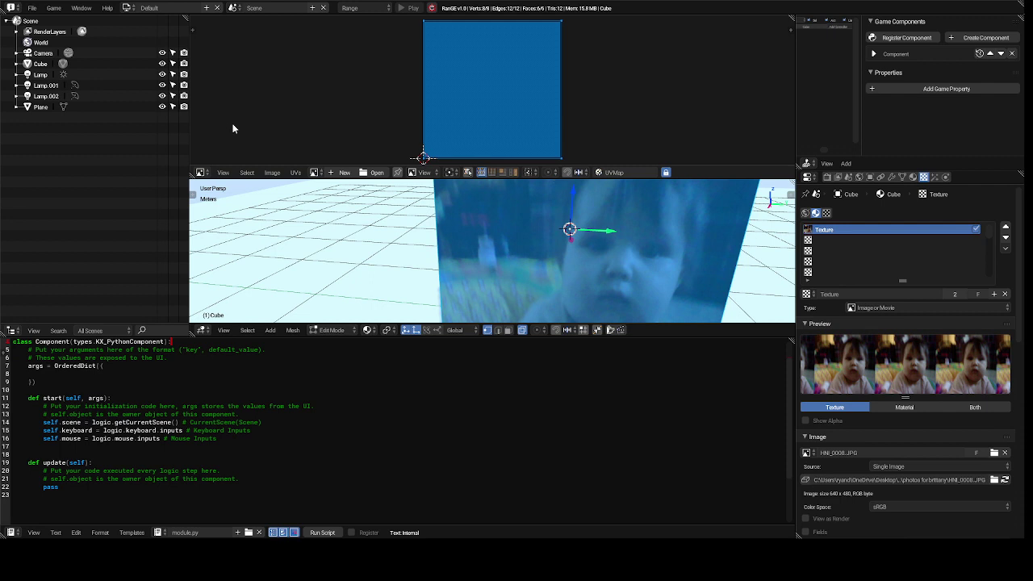
# Step: Open the image HNI_0009.JPG from the desktop's photo subfolder in the UV/Image Editor, picking it from the thumbnail display
pyautogui.click(376, 173)
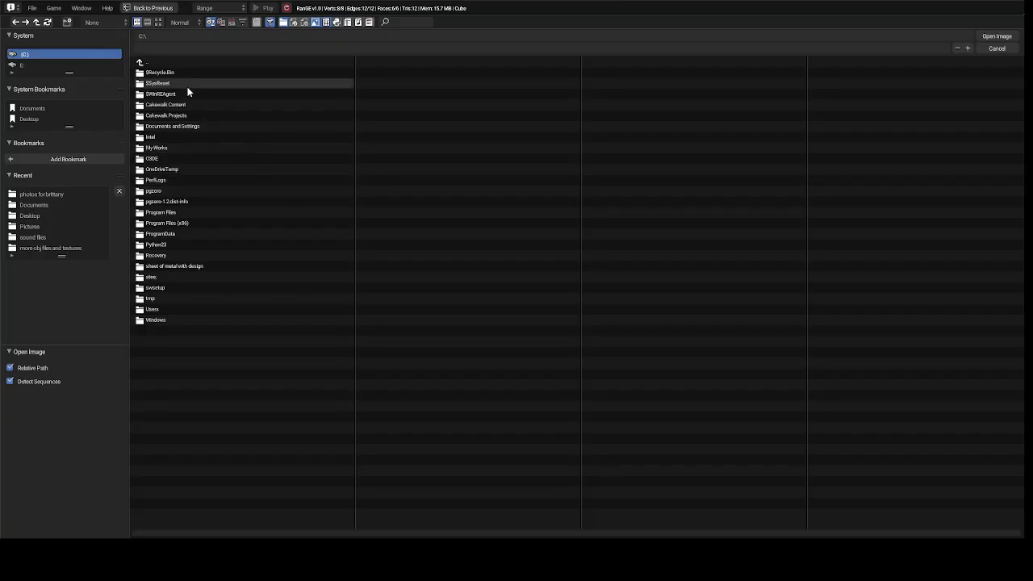
pyautogui.click(41, 120)
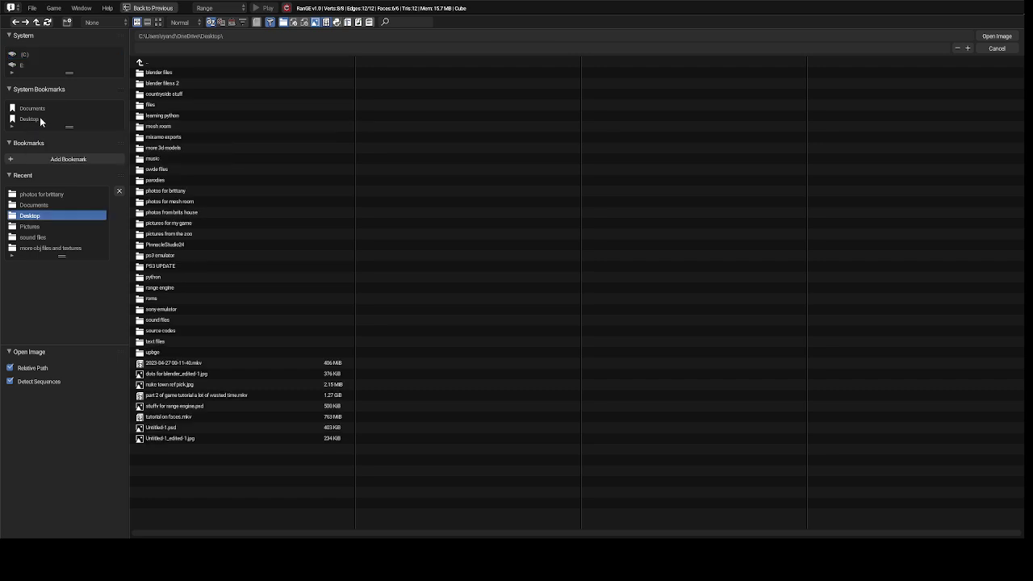
pyautogui.doubleClick(183, 213)
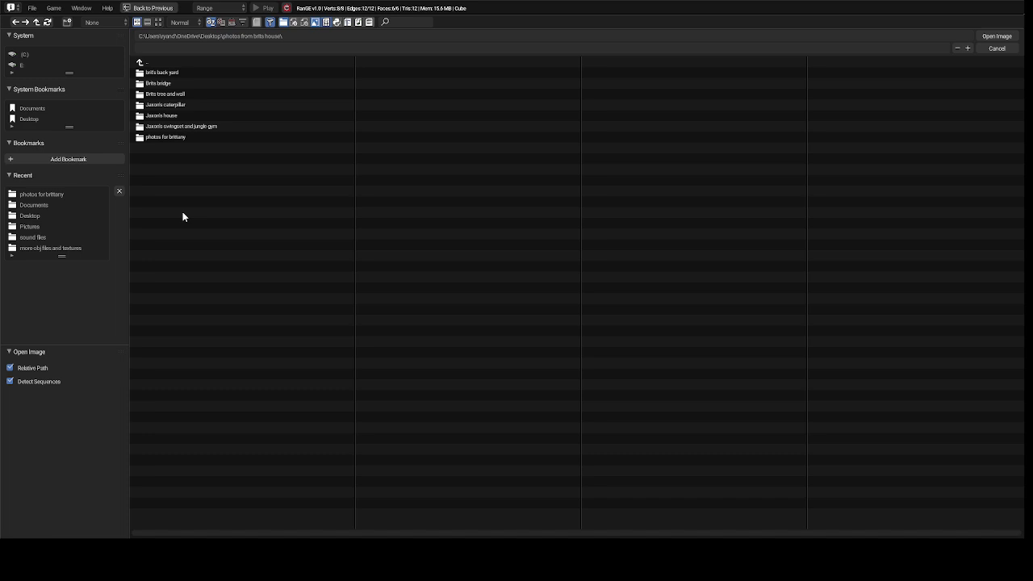
pyautogui.click(165, 137)
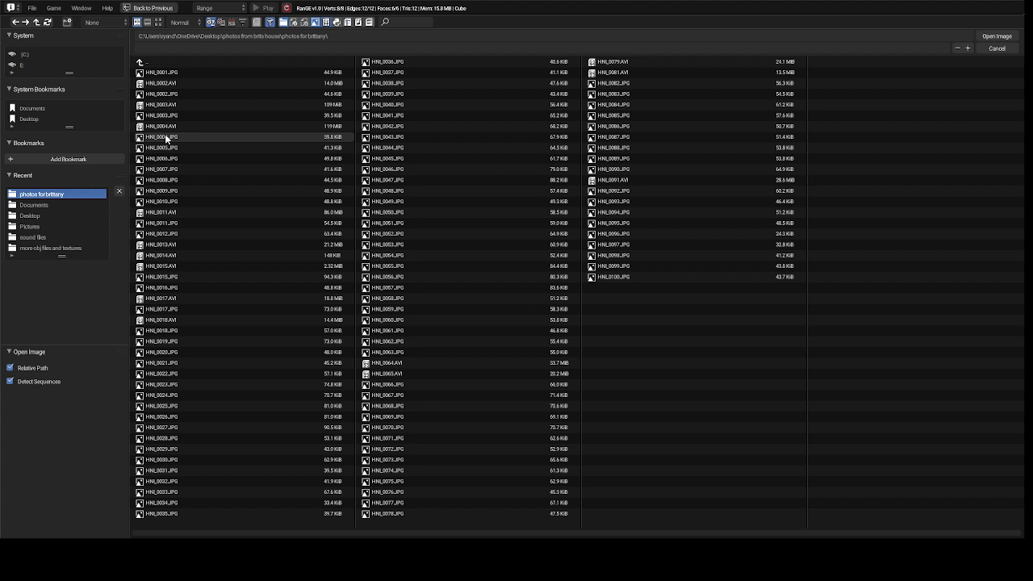
pyautogui.click(159, 22)
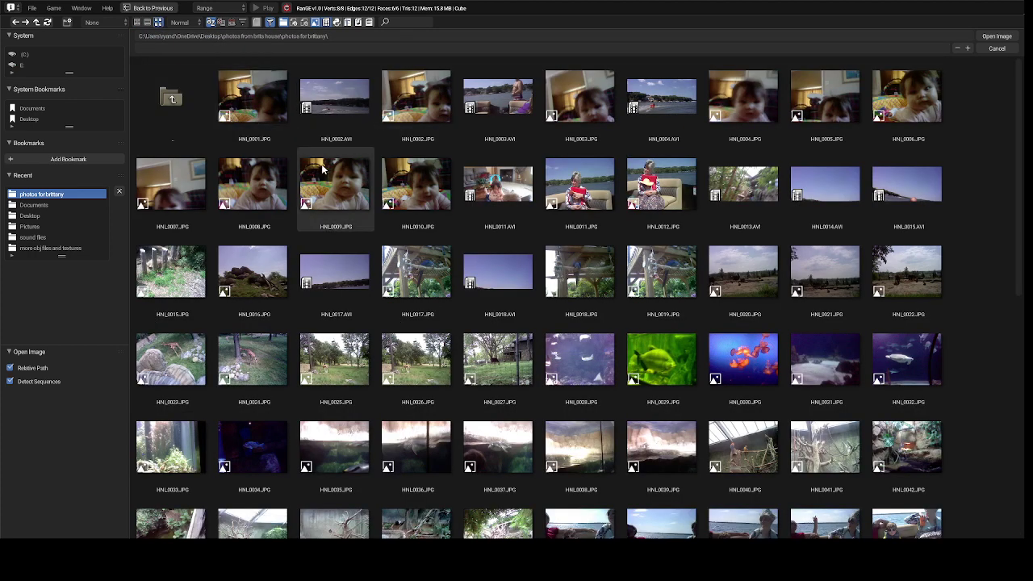
pyautogui.click(331, 192)
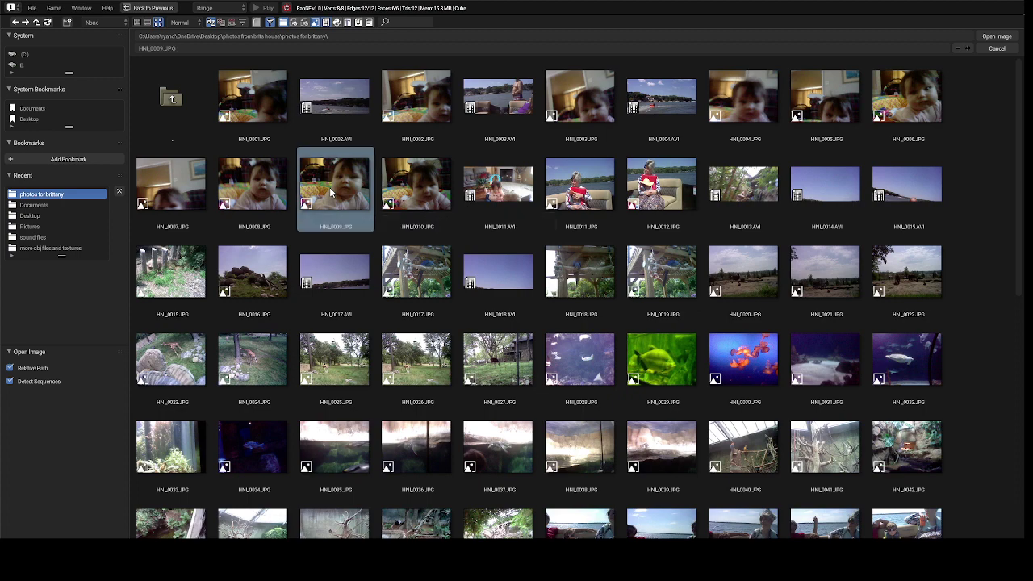
pyautogui.doubleClick(331, 192)
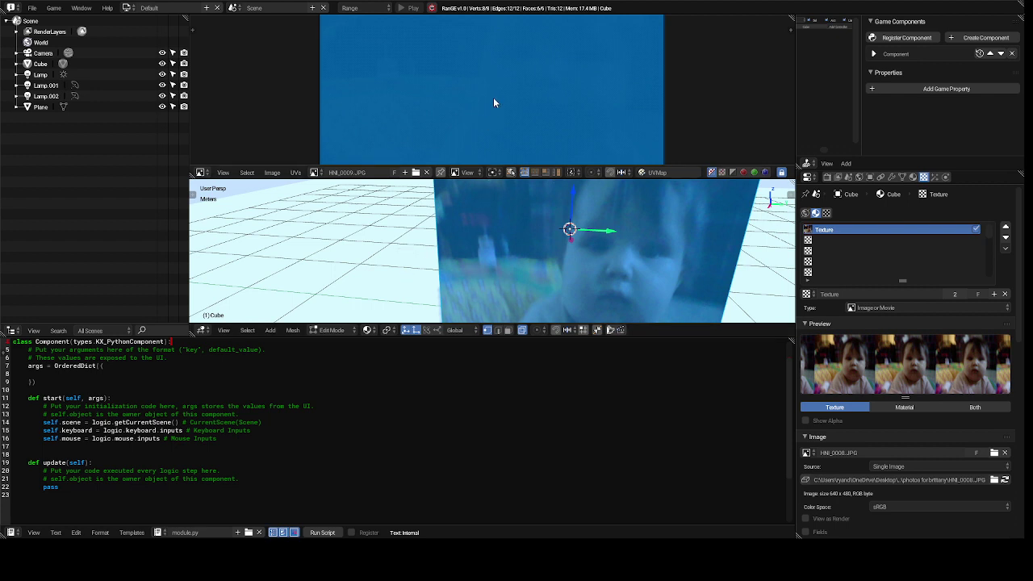
# Step: Try to move the upper-right corner vertex of the cube's UV layout over the photo, and reselect the whole layout
pyautogui.scroll(-4, 494, 103)
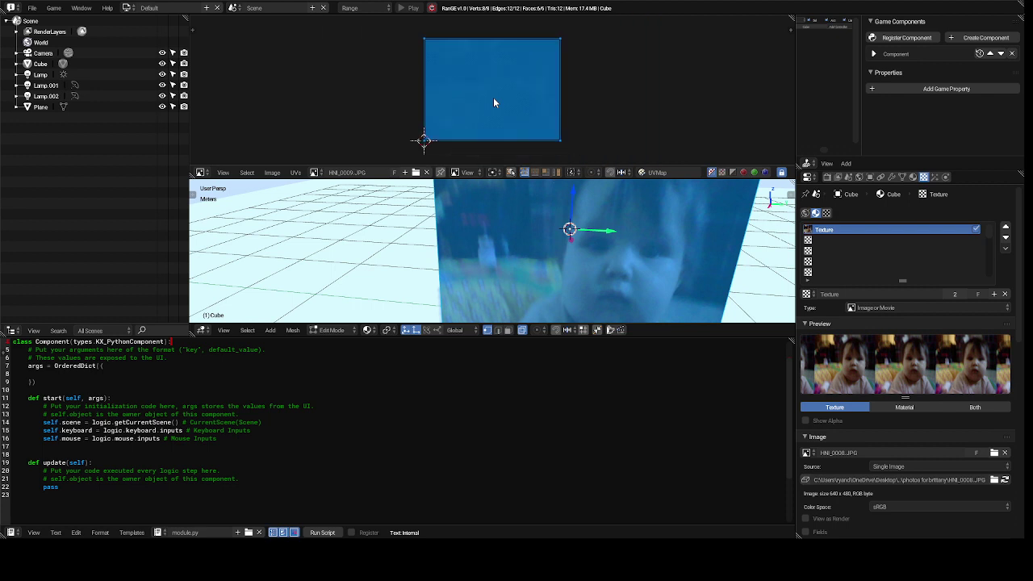
pyautogui.press('a')
pyautogui.rightClick(560, 39)
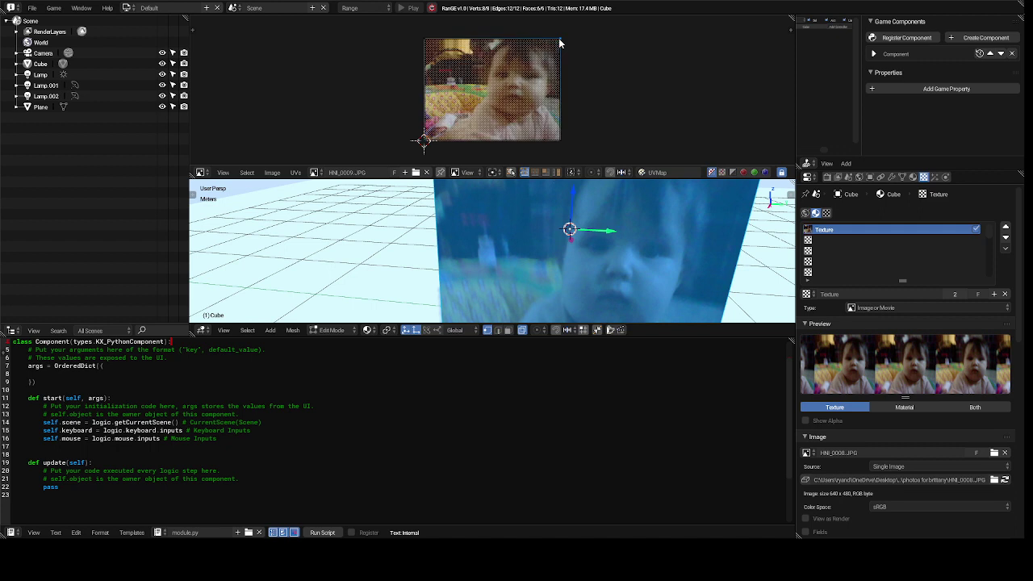
pyautogui.press('g')
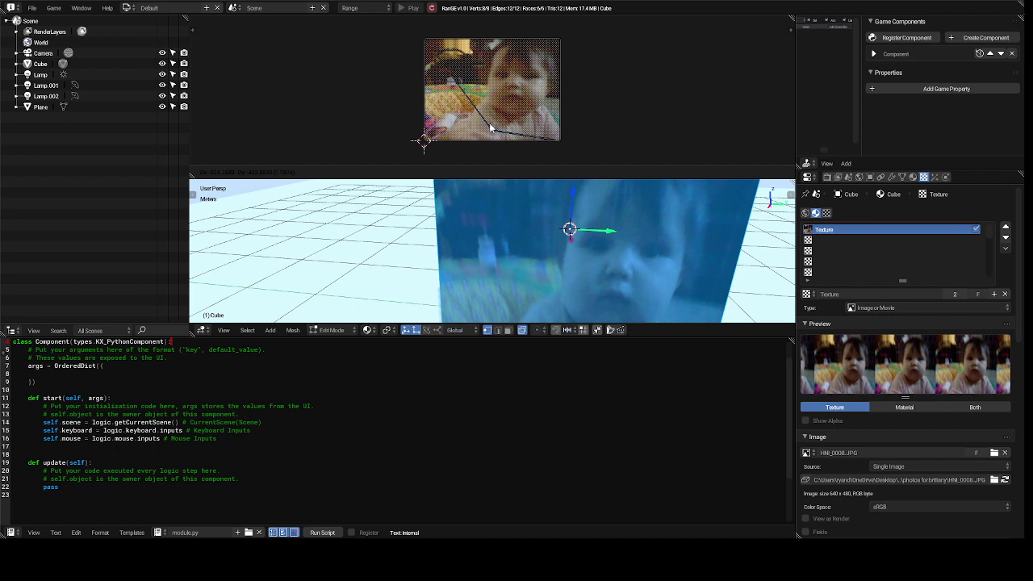
pyautogui.click(510, 54)
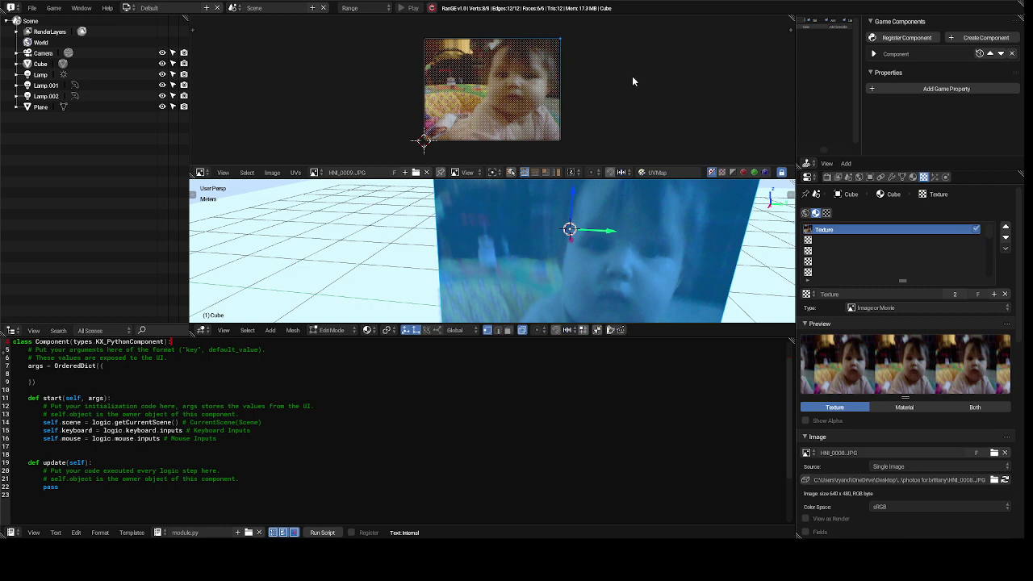
pyautogui.press('a')
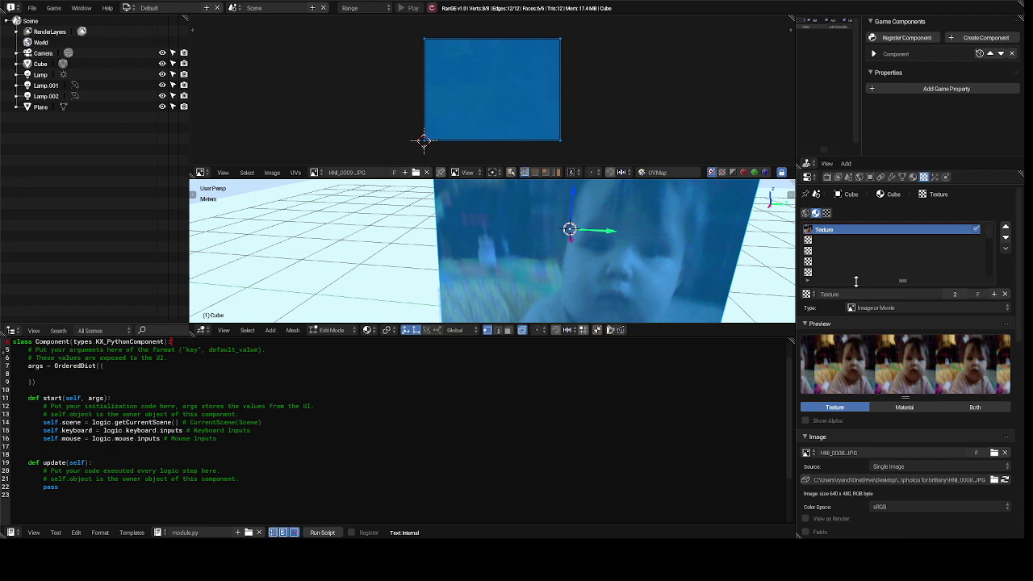
# Step: Show the scene's render settings and switch the render engine from Range to Blender Render
pyautogui.click(828, 213)
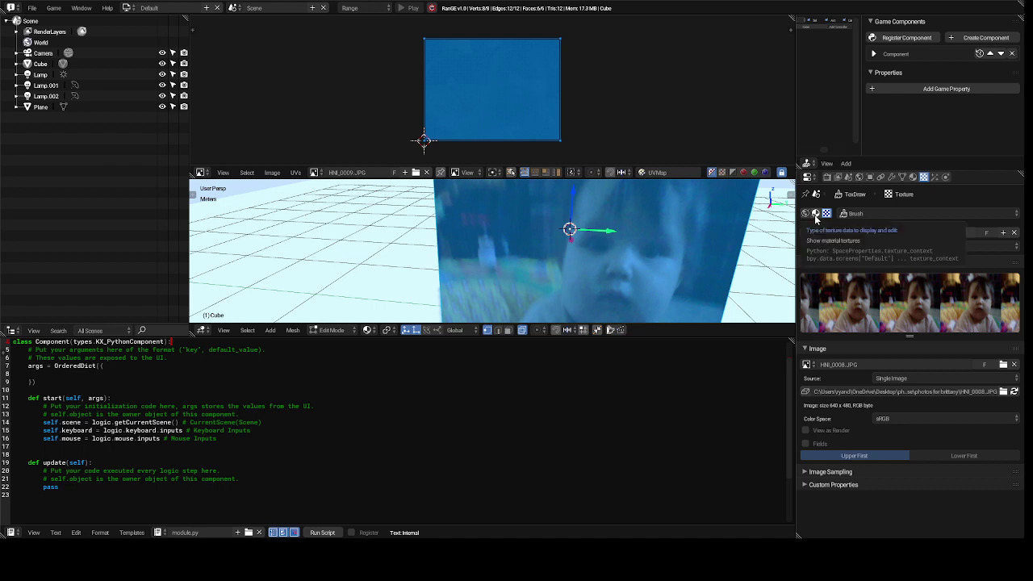
pyautogui.click(817, 216)
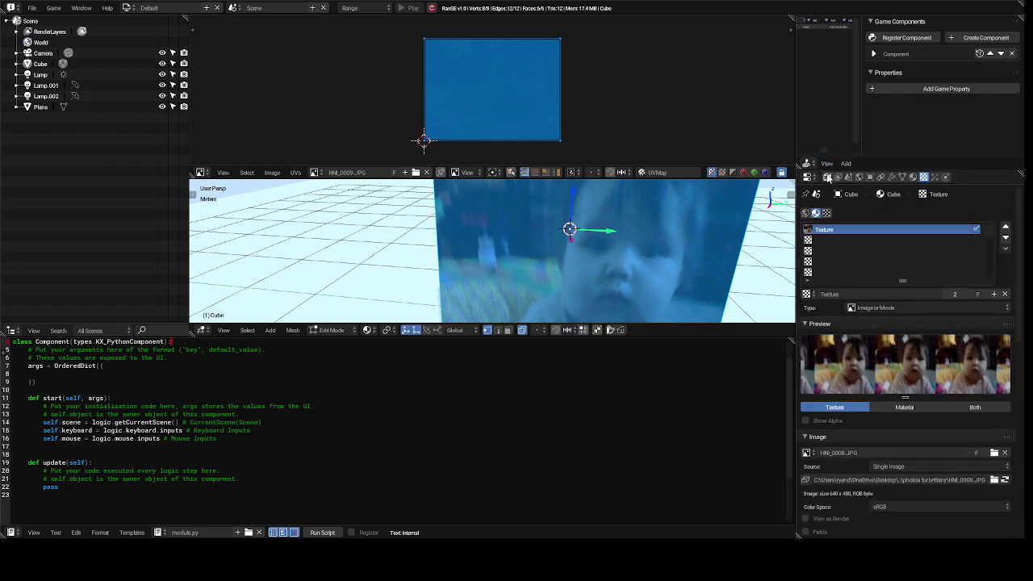
pyautogui.click(828, 178)
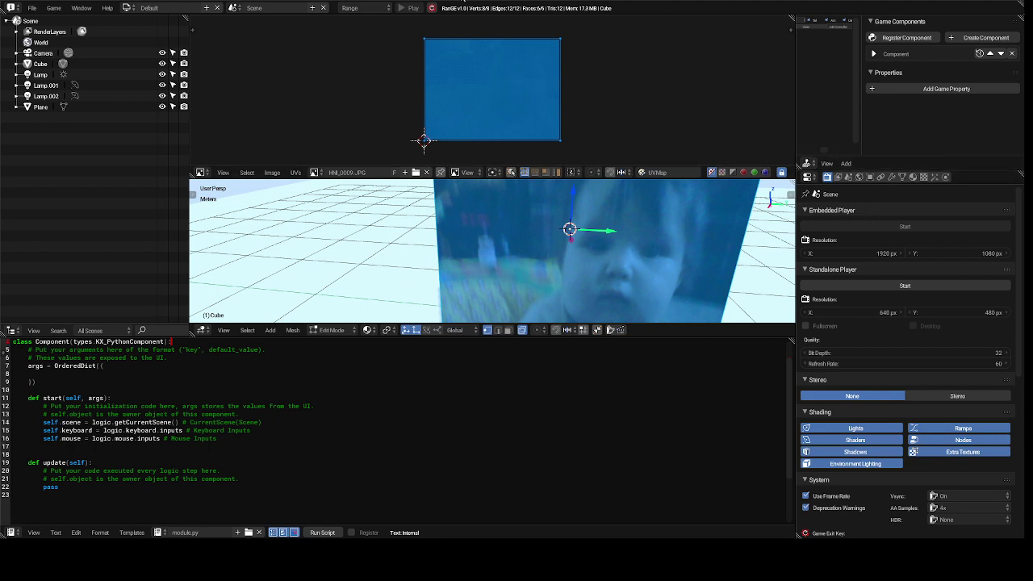
pyautogui.click(353, 8)
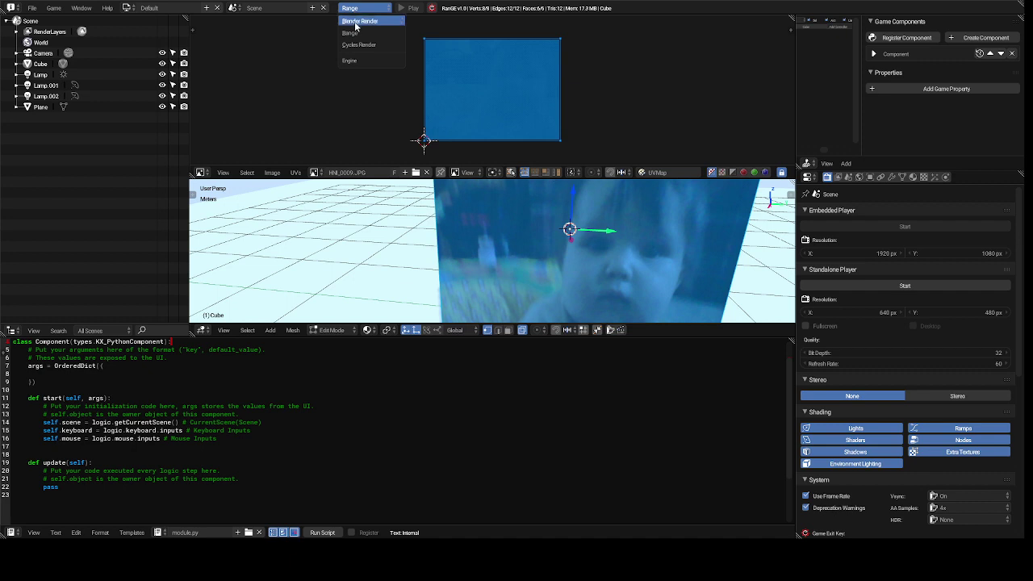
pyautogui.click(356, 21)
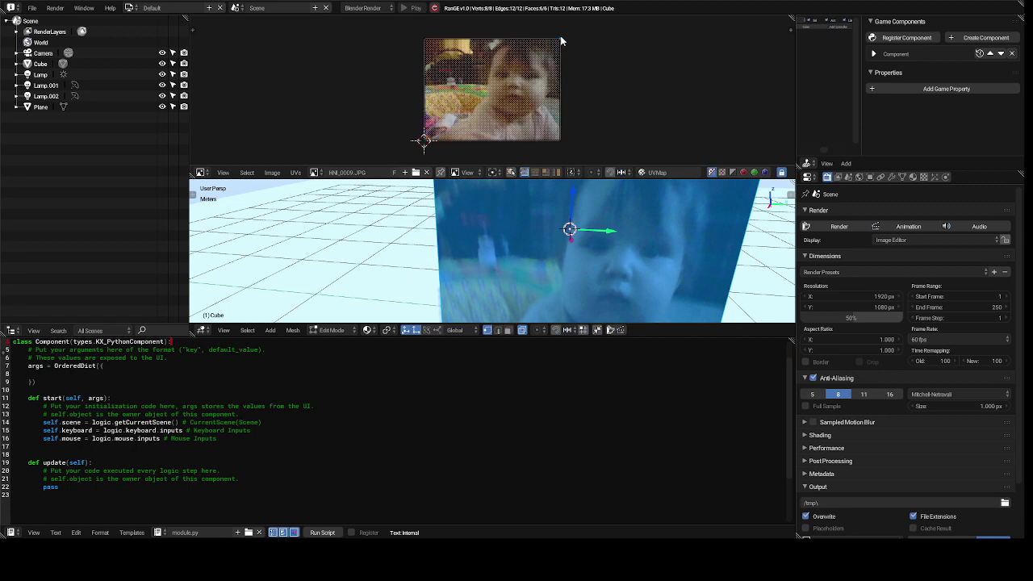
# Step: Select the full UV layout again and render a still image of the scene with the photo-textured cube
pyautogui.moveTo(563, 41)
pyautogui.mouseDown()
pyautogui.moveTo(558, 105)
pyautogui.moveTo(525, 73)
pyautogui.moveTo(547, 53)
pyautogui.mouseUp()
pyautogui.press('a')
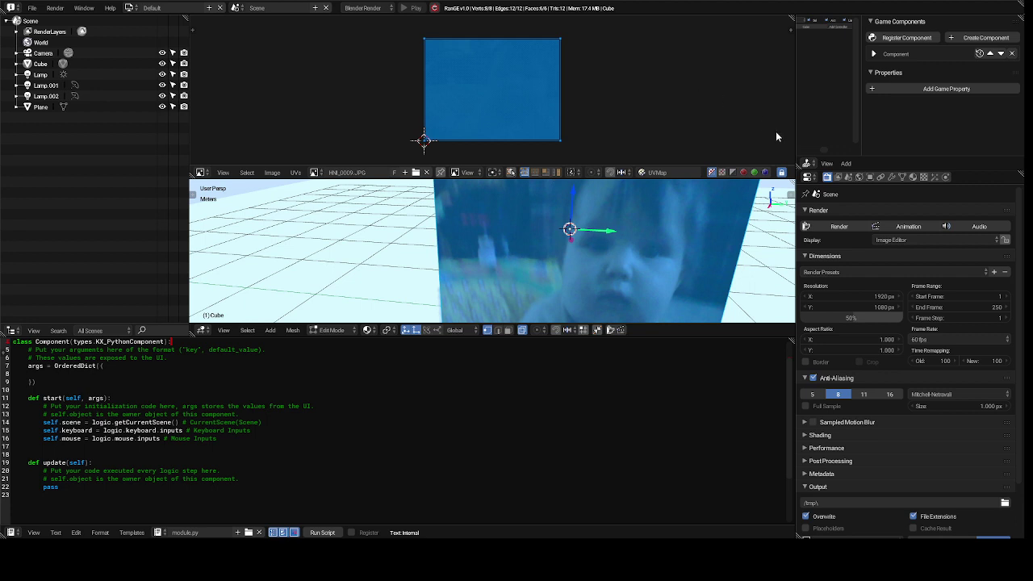
pyautogui.click(839, 231)
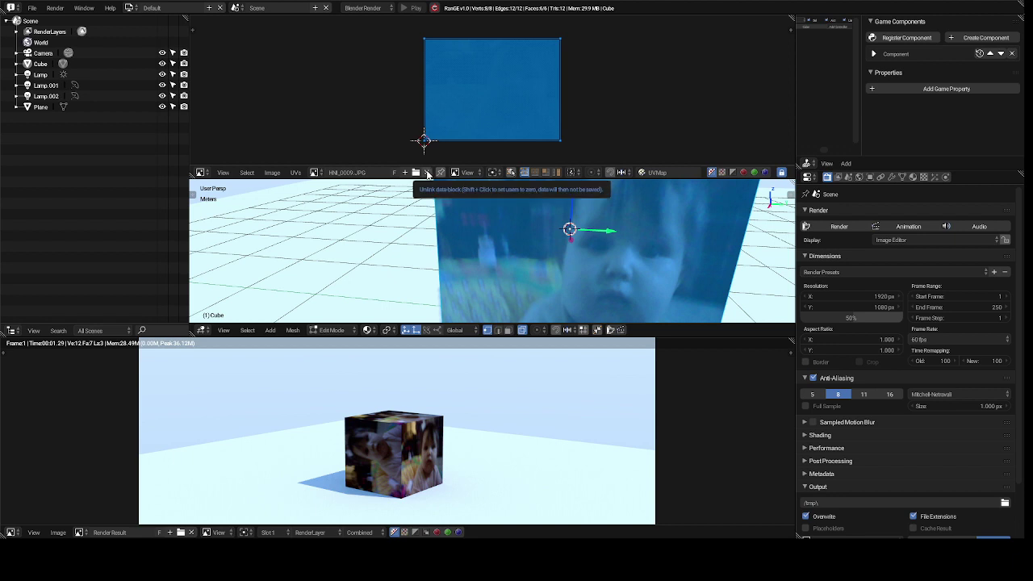
# Step: Unlink HNI_0009.JPG from the UV/Image Editor and merge that area back into the 3D viewport, keeping all cube vertices selected
pyautogui.click(428, 174)
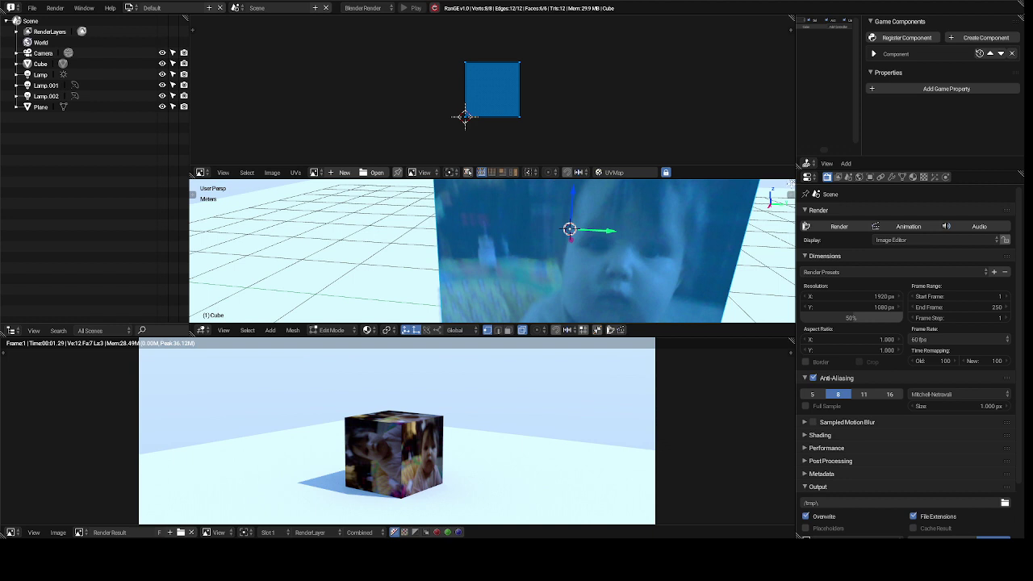
pyautogui.moveTo(791, 182); pyautogui.dragTo(783, 161)
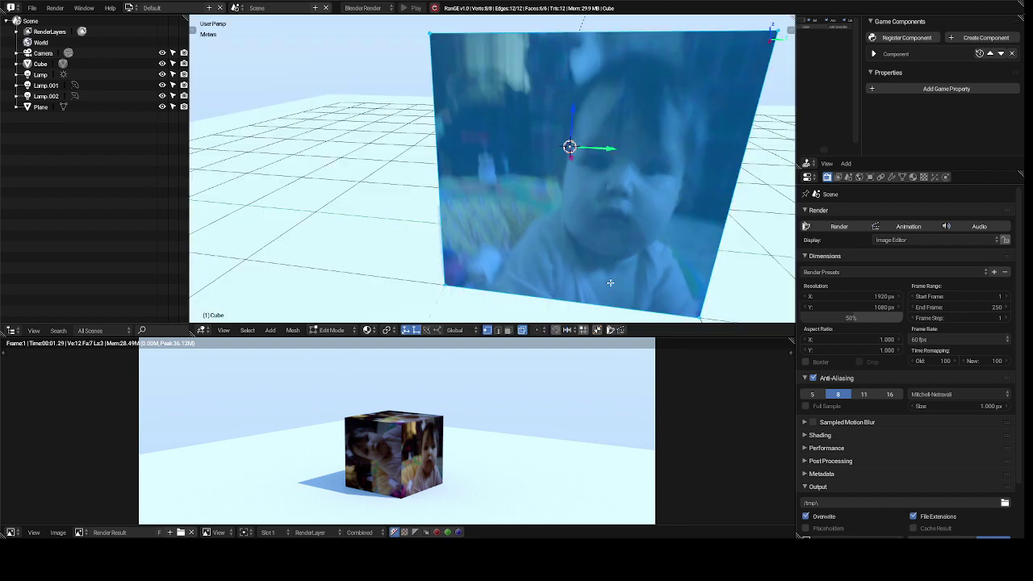
pyautogui.press('a')
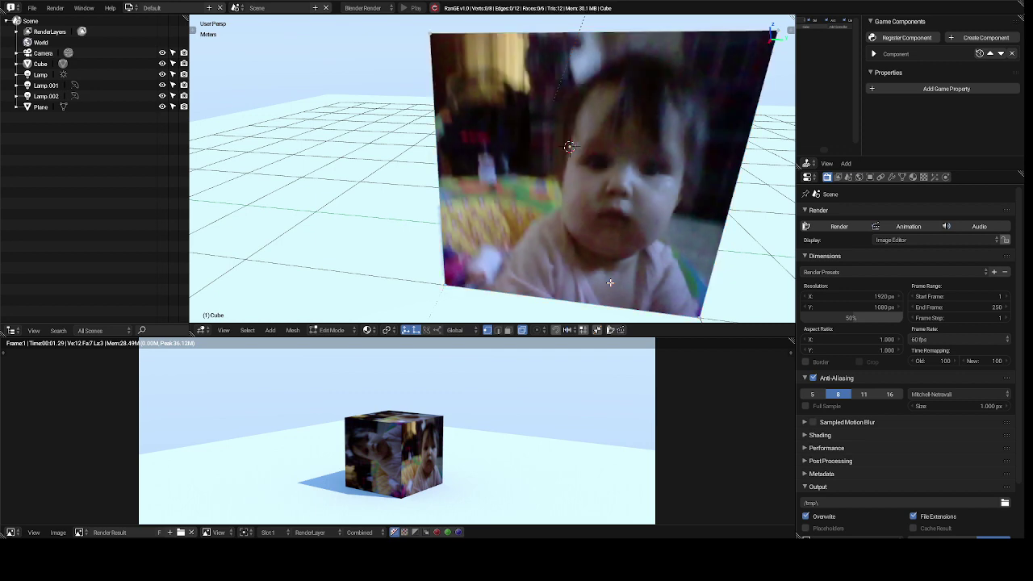
pyautogui.press('a')
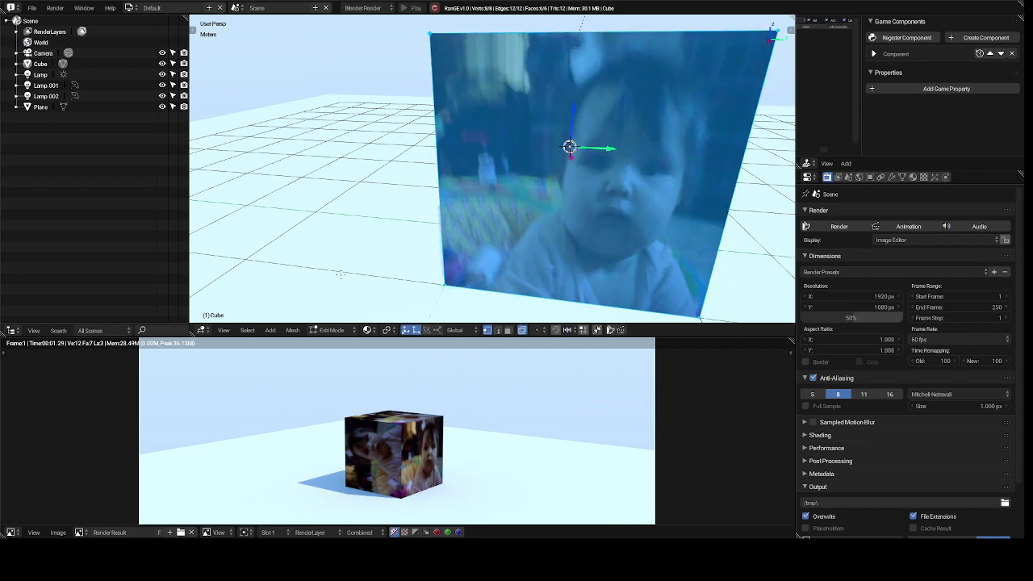
# Step: Cut along the baby's outline on the photo face with the Knife tool, from the lower edge around the head to the far lower corner
pyautogui.press('t')
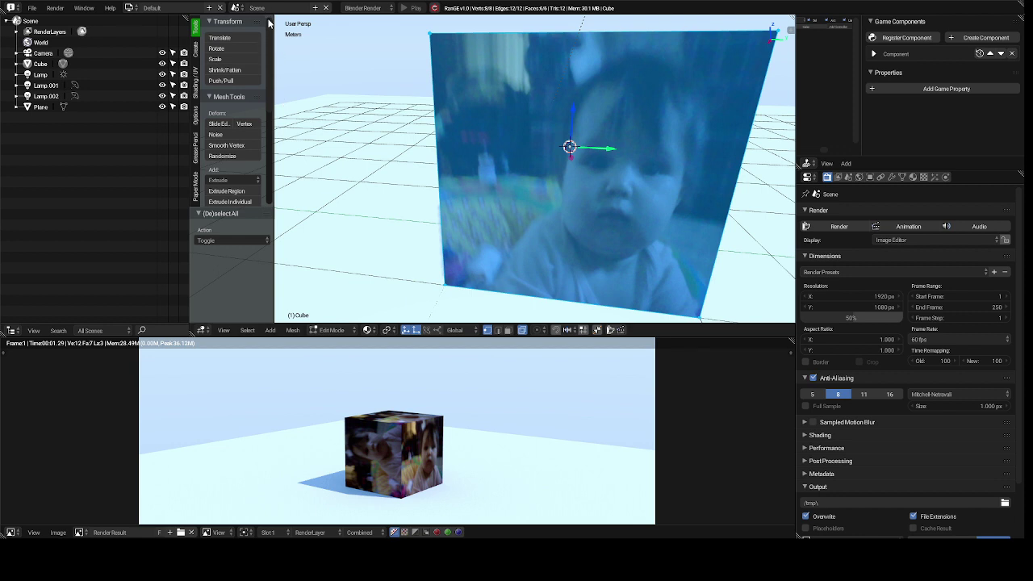
pyautogui.moveTo(269, 22); pyautogui.dragTo(272, 79)
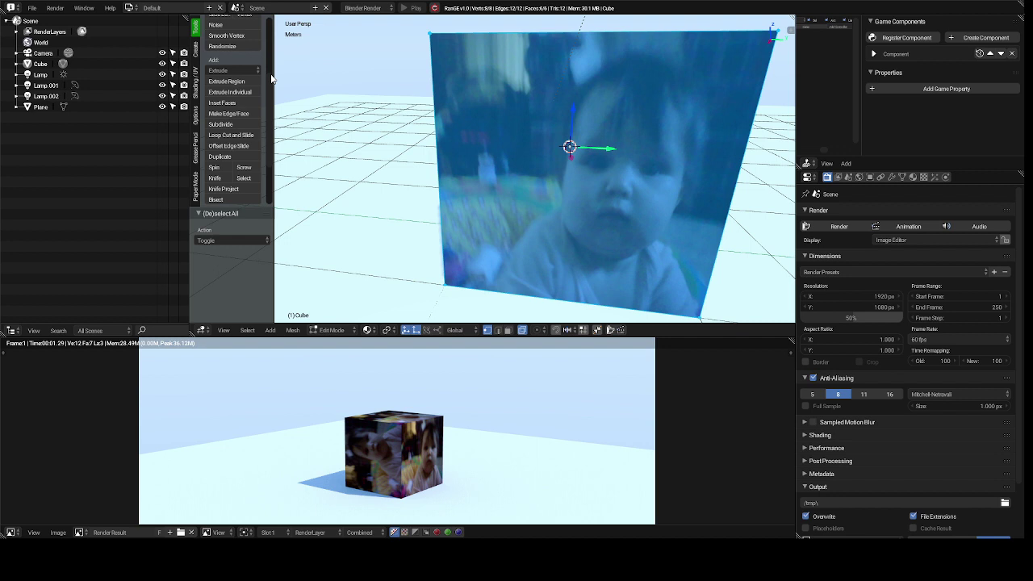
pyautogui.click(216, 180)
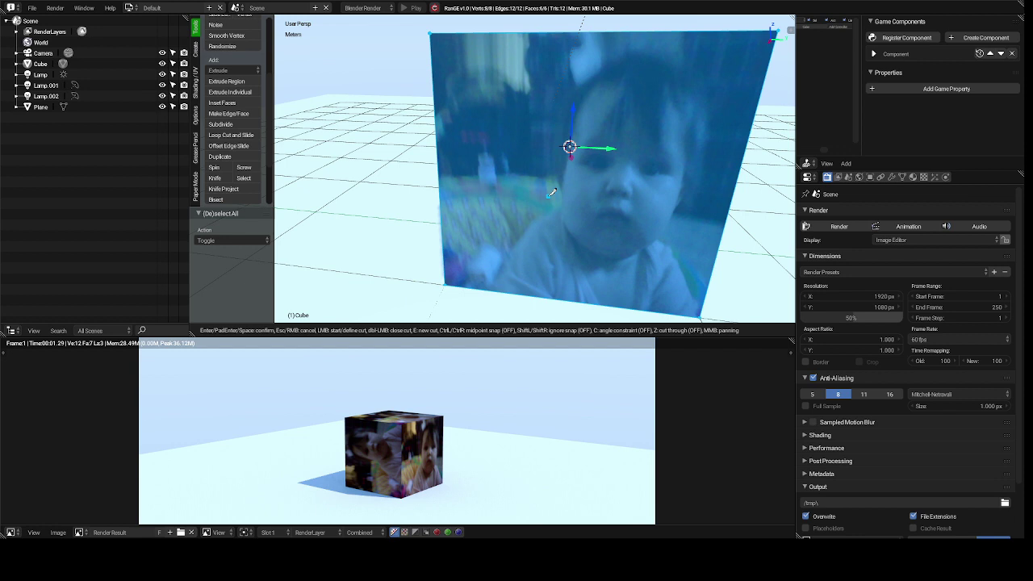
pyautogui.click(484, 281)
pyautogui.click(494, 261)
pyautogui.click(534, 209)
pyautogui.click(548, 198)
pyautogui.click(556, 194)
pyautogui.click(553, 171)
pyautogui.click(550, 147)
pyautogui.click(551, 117)
pyautogui.click(562, 83)
pyautogui.click(580, 64)
pyautogui.click(602, 49)
pyautogui.click(624, 36)
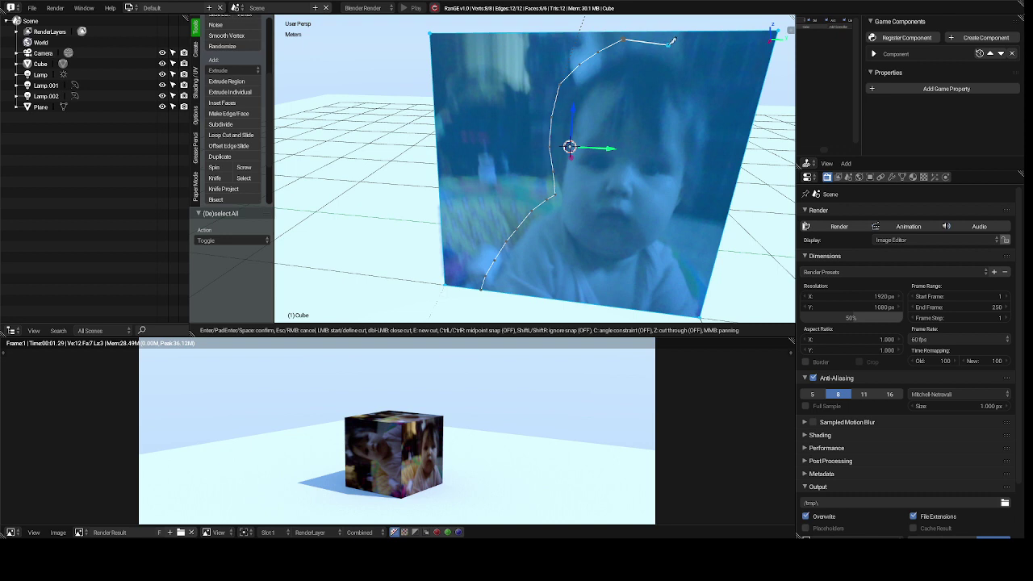
pyautogui.click(670, 43)
pyautogui.click(708, 71)
pyautogui.click(732, 104)
pyautogui.click(719, 129)
pyautogui.click(715, 166)
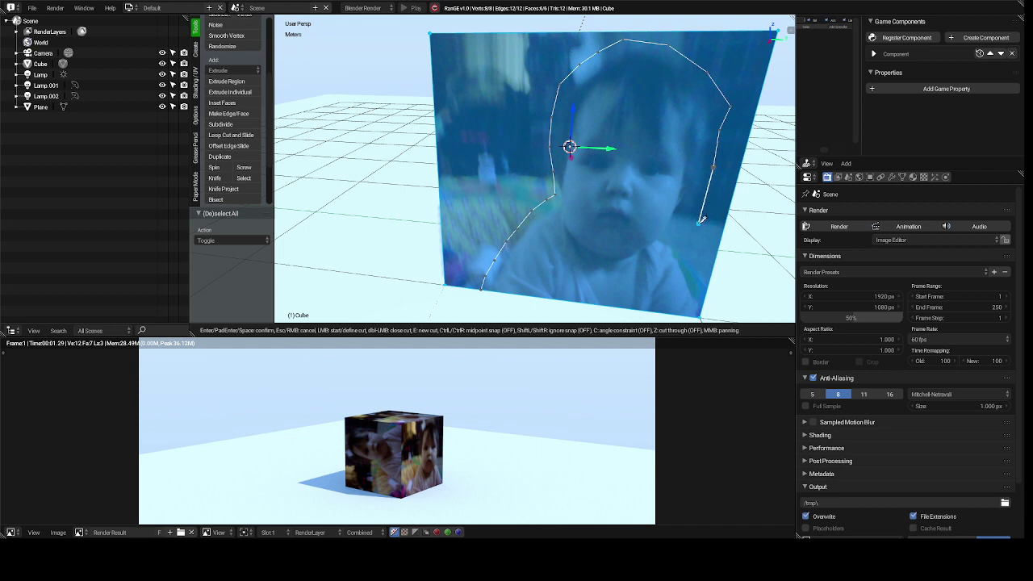
pyautogui.click(700, 221)
pyautogui.click(687, 216)
pyautogui.click(679, 235)
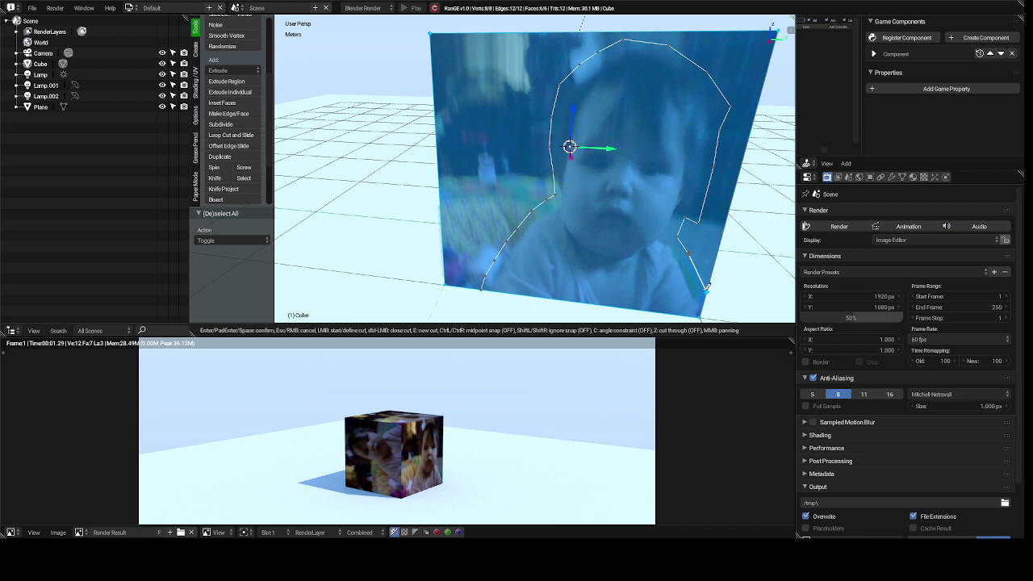
pyautogui.click(707, 291)
pyautogui.press('Return')
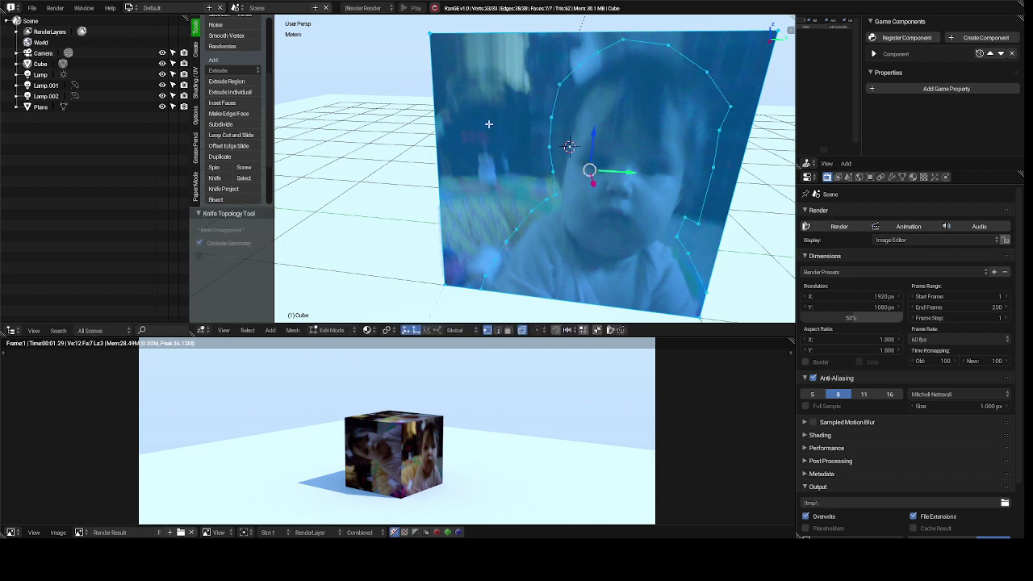
# Step: Select three corner vertices of the photo face plus the cut's end vertex beside the fourth corner, and delete these vertices
pyautogui.keyDown('ctrl'); pyautogui.keyDown('shift'); pyautogui.click(430, 33); pyautogui.keyUp('shift'); pyautogui.keyUp('ctrl')
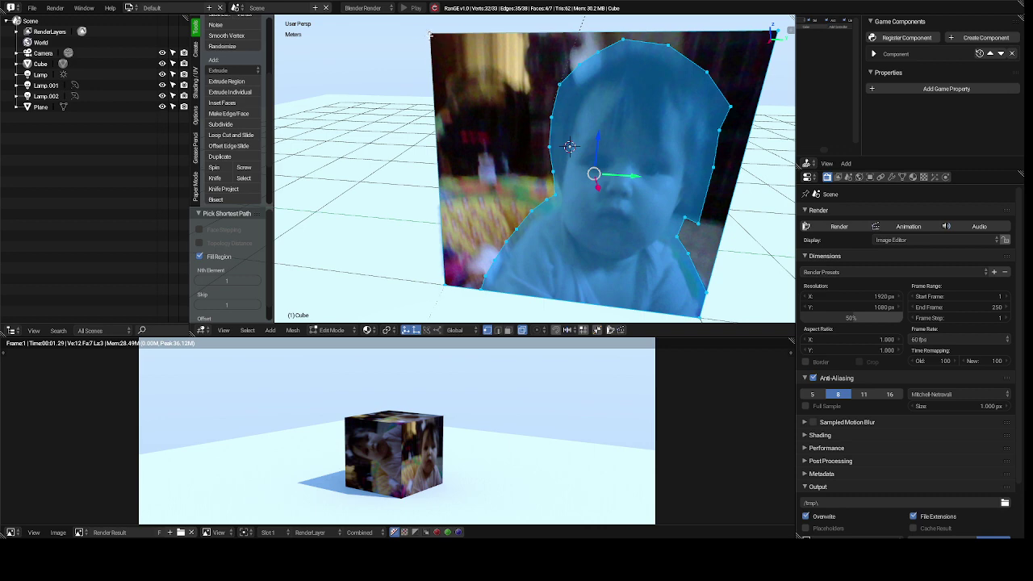
pyautogui.rightClick(430, 35)
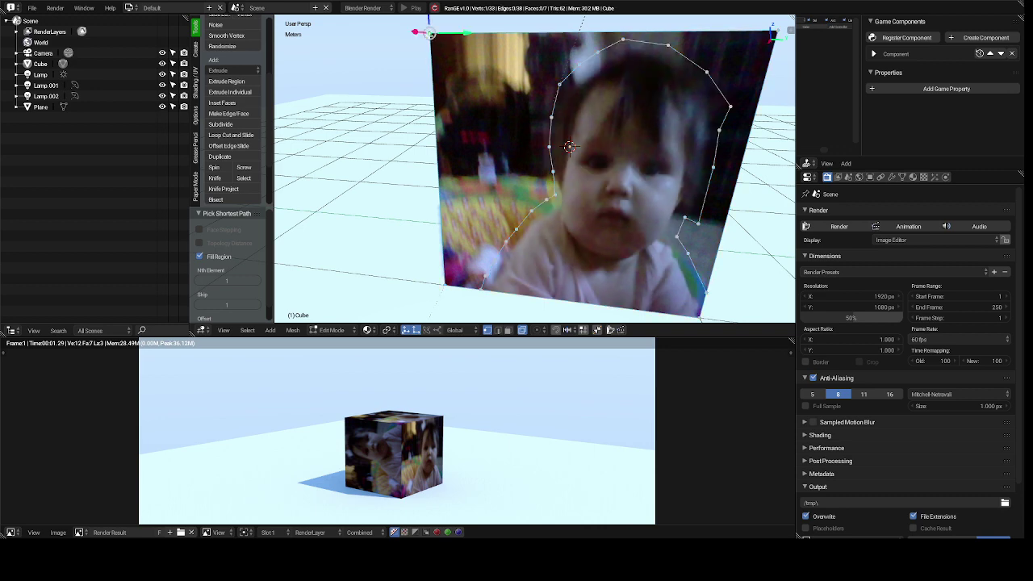
pyautogui.keyDown('shift'); pyautogui.rightClick(444, 285); pyautogui.keyUp('shift')
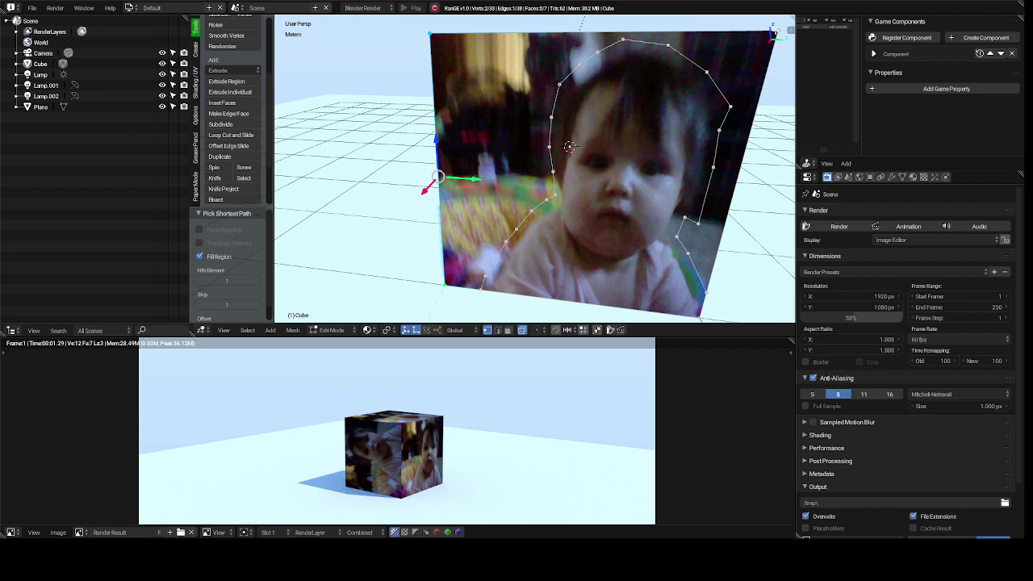
pyautogui.keyDown('ctrl'); pyautogui.click(772, 33); pyautogui.keyUp('ctrl')
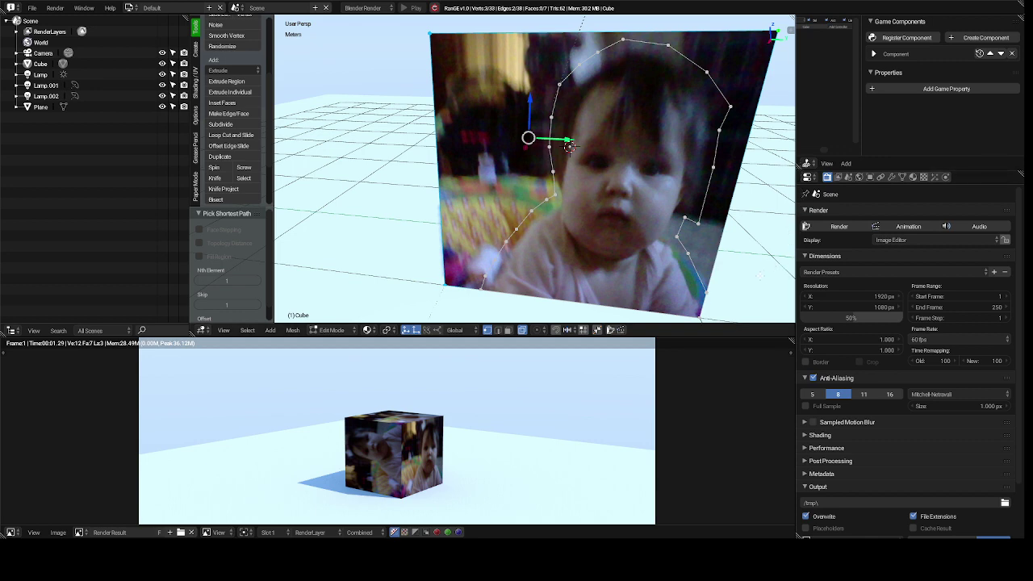
pyautogui.keyDown('shift'); pyautogui.click(706, 291); pyautogui.keyUp('shift')
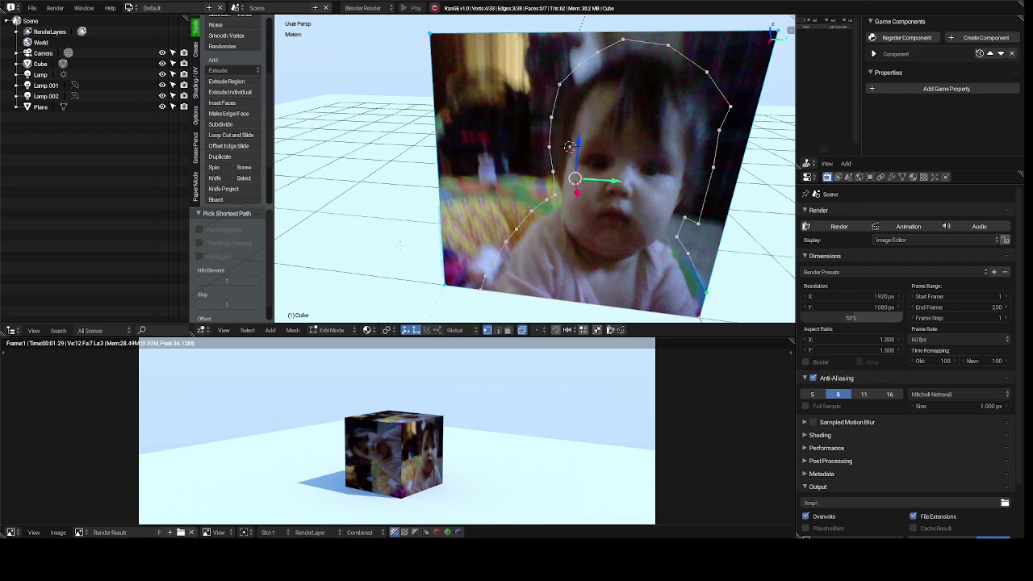
pyautogui.press('x')
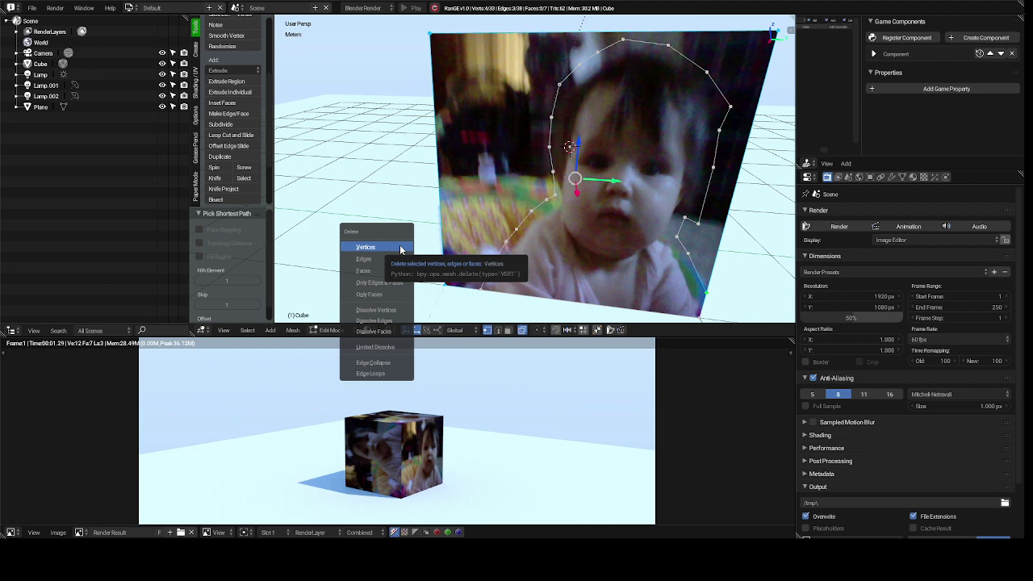
pyautogui.click(402, 248)
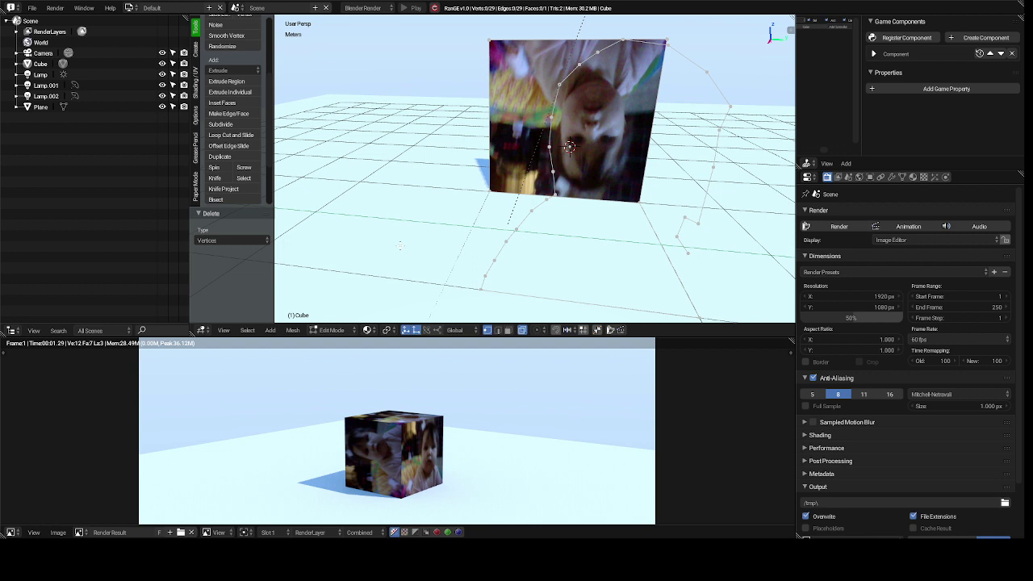
pyautogui.hotkey('ctrl', 'z')
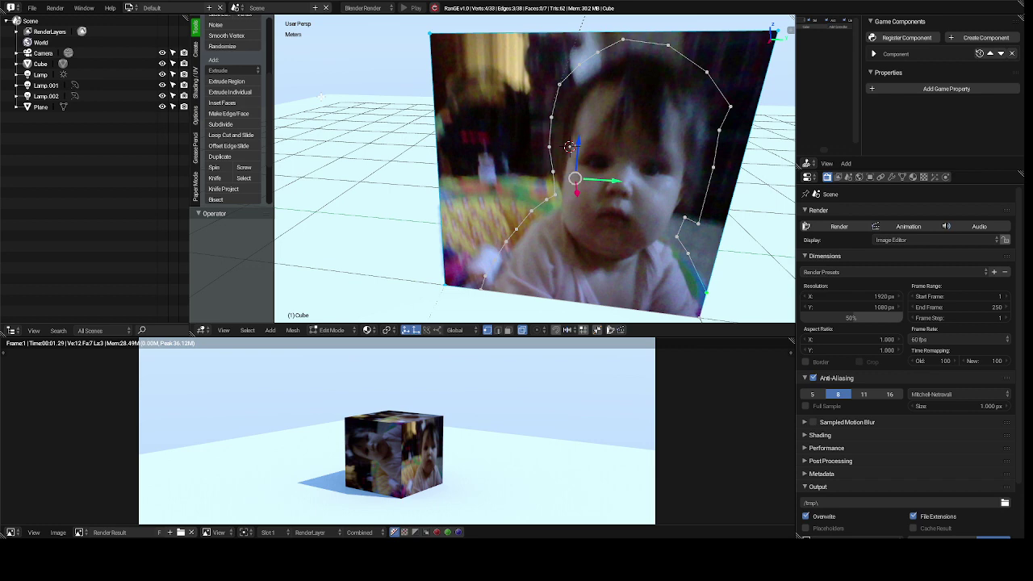
pyautogui.moveTo(484, 169); pyautogui.dragTo(517, 170, button='middle')
pyautogui.press('x')
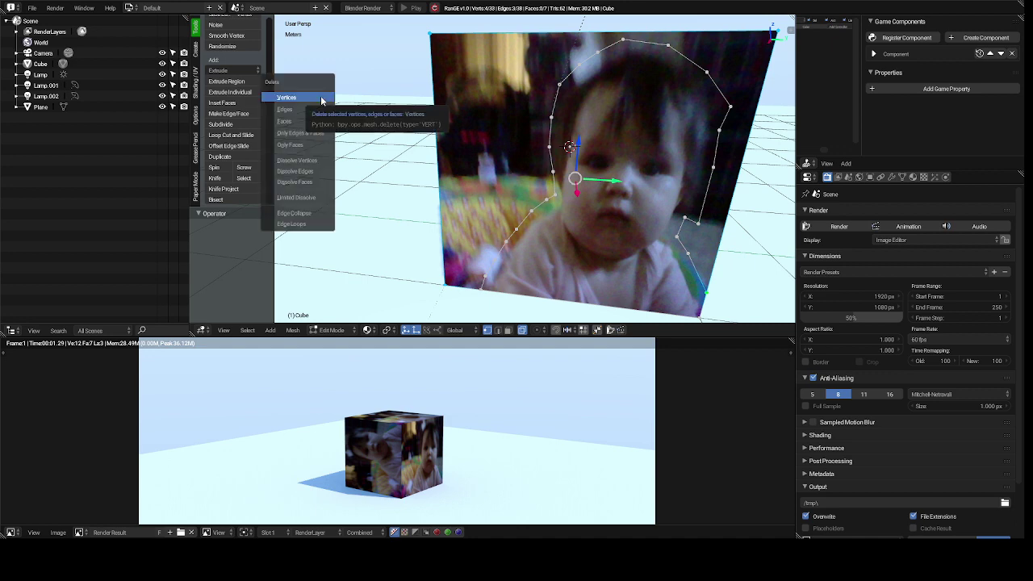
pyautogui.click(322, 100)
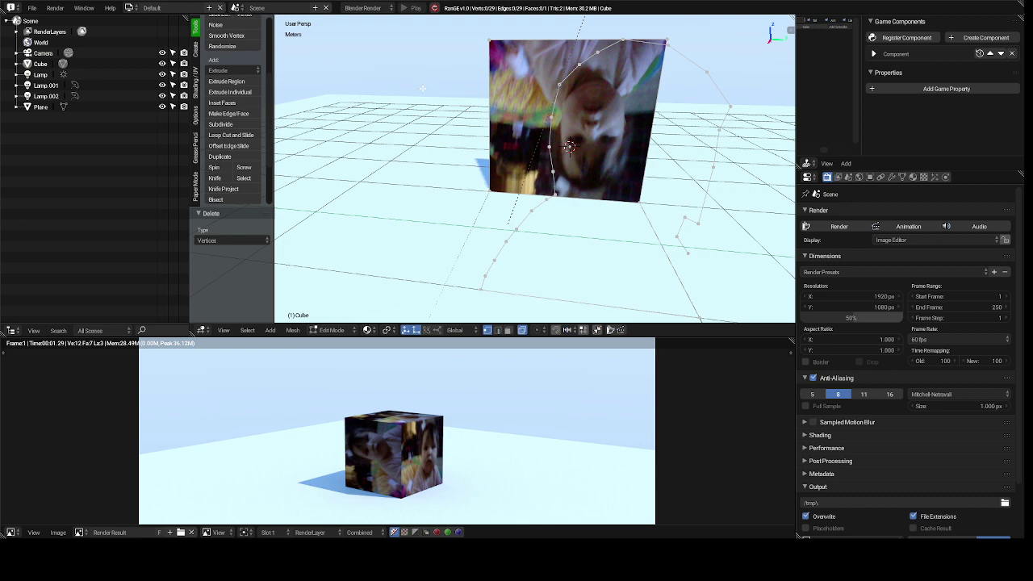
# Step: Select the loose outline vertices left from the knife cut and delete them
pyautogui.moveTo(422, 88); pyautogui.dragTo(422, 88, button='middle')
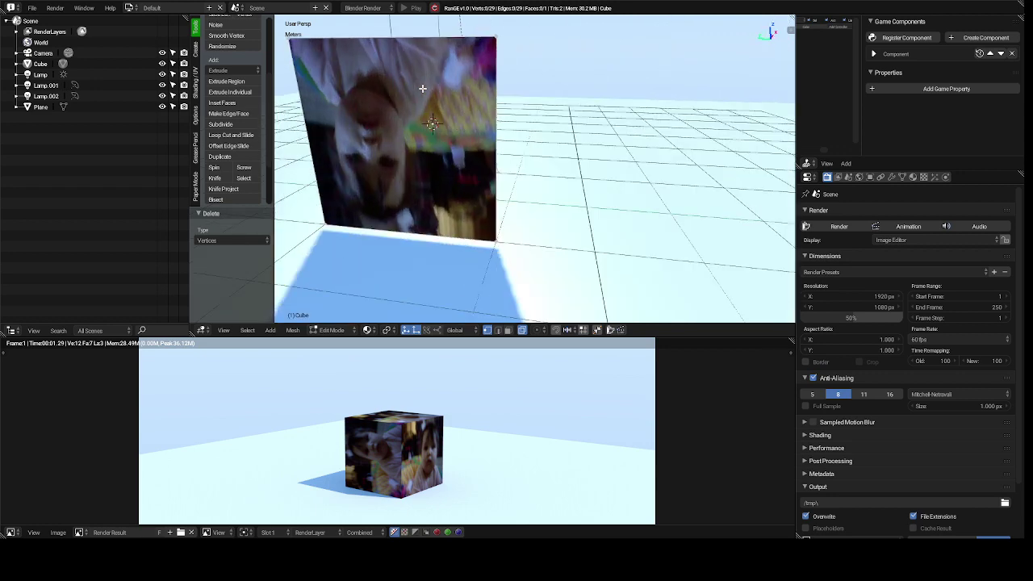
pyautogui.moveTo(423, 88); pyautogui.dragTo(422, 88, button='middle')
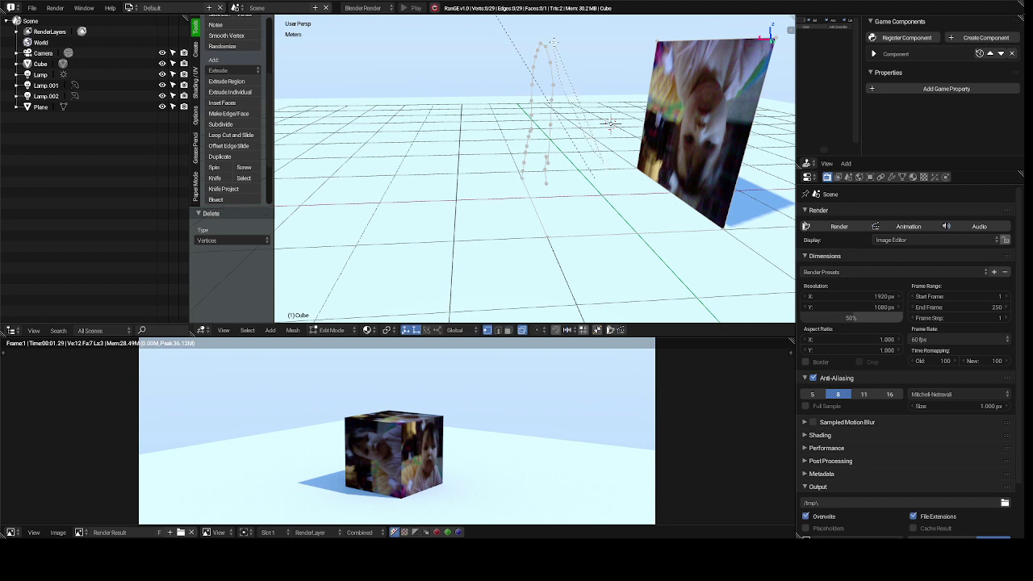
pyautogui.moveTo(553, 40)
pyautogui.keyDown('ctrl'); pyautogui.mouseDown()
pyautogui.moveTo(536, 22)
pyautogui.moveTo(499, 34)
pyautogui.moveTo(463, 129)
pyautogui.moveTo(461, 172)
pyautogui.mouseUp(); pyautogui.keyUp('ctrl')
pyautogui.keyDown('ctrl'); pyautogui.moveTo(496, 238); pyautogui.dragTo(496, 240); pyautogui.keyUp('ctrl')
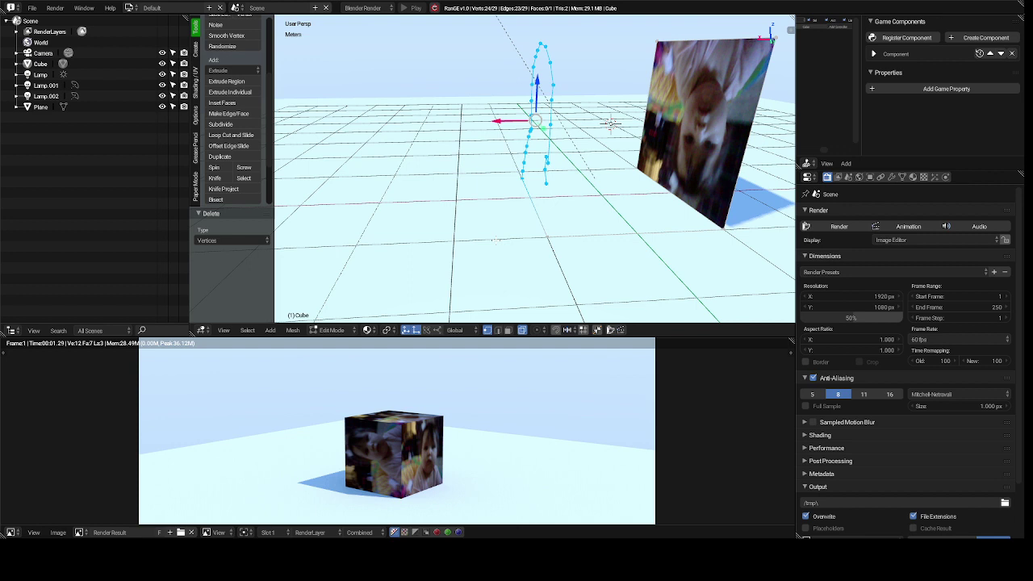
pyautogui.press('x')
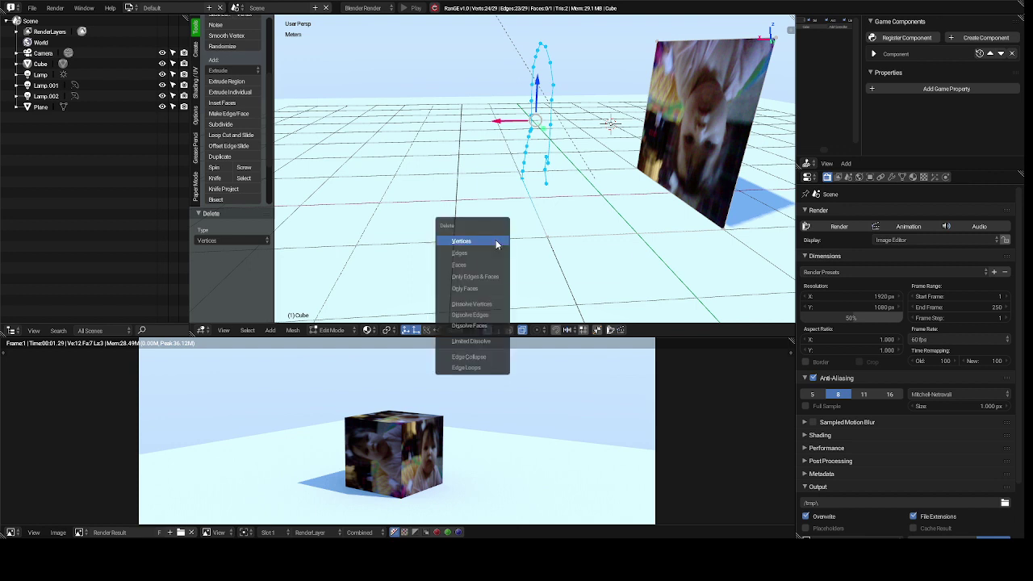
pyautogui.click(461, 240)
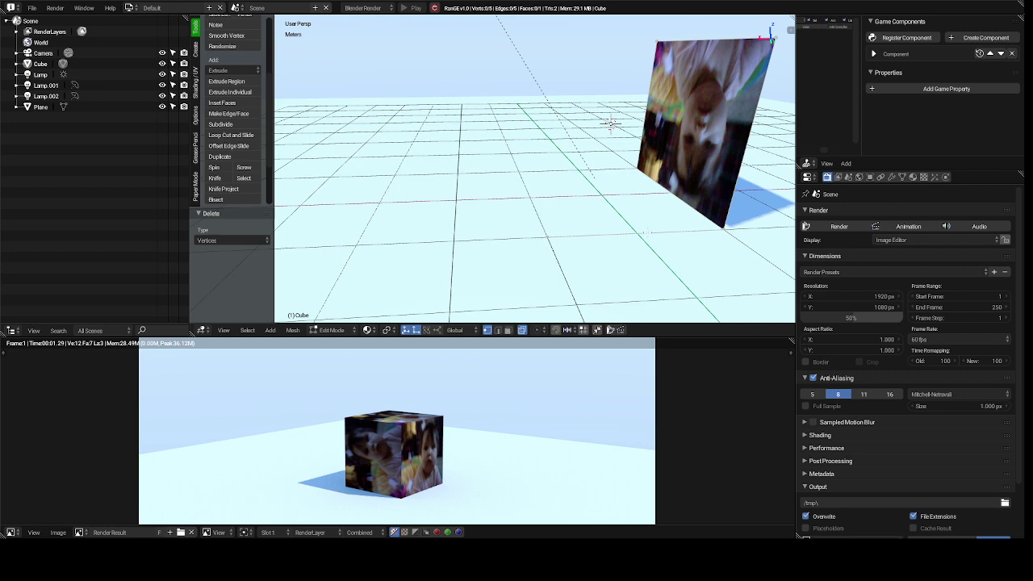
# Step: Select the remaining photo face's four corners, rotate it about 179° around global X, and raise it about 14.9 cm along Z
pyautogui.moveTo(610, 123); pyautogui.dragTo(641, 142, button='middle')
pyautogui.moveTo(648, 232); pyautogui.dragTo(647, 232, button='middle')
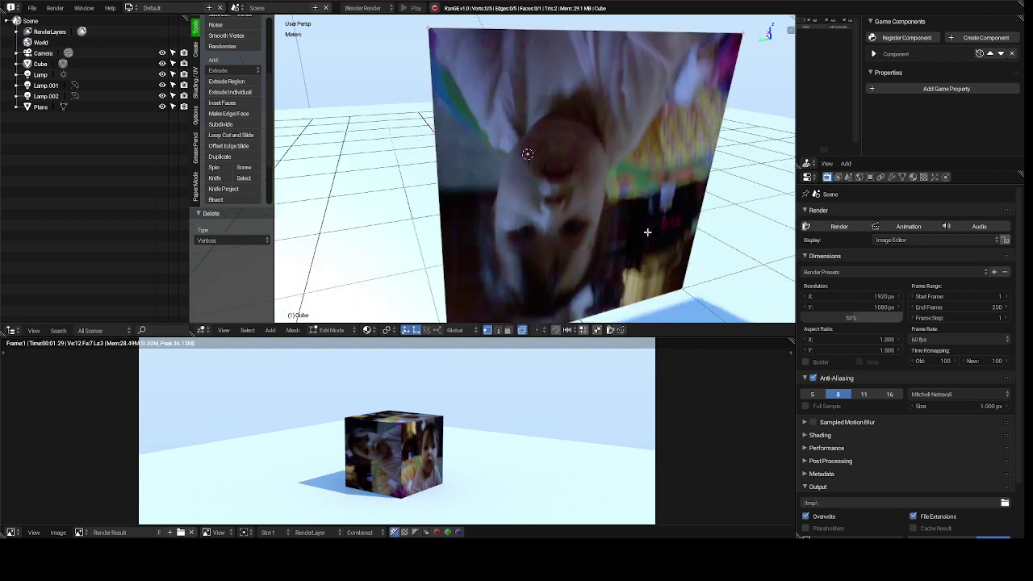
pyautogui.moveTo(648, 232); pyautogui.dragTo(647, 232, button='middle')
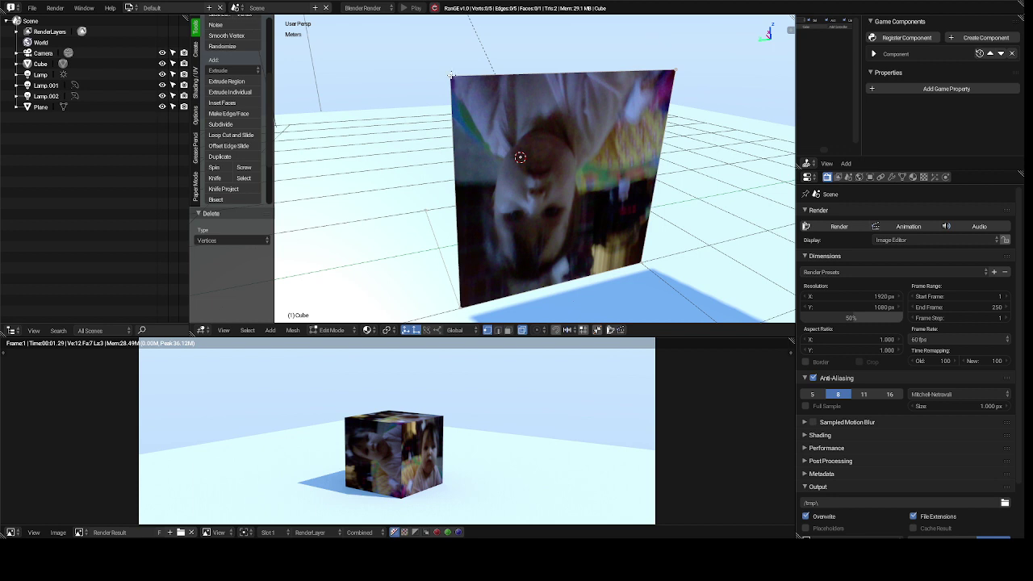
pyautogui.rightClick(452, 75)
pyautogui.keyDown('ctrl'); pyautogui.rightClick(460, 305); pyautogui.keyUp('ctrl')
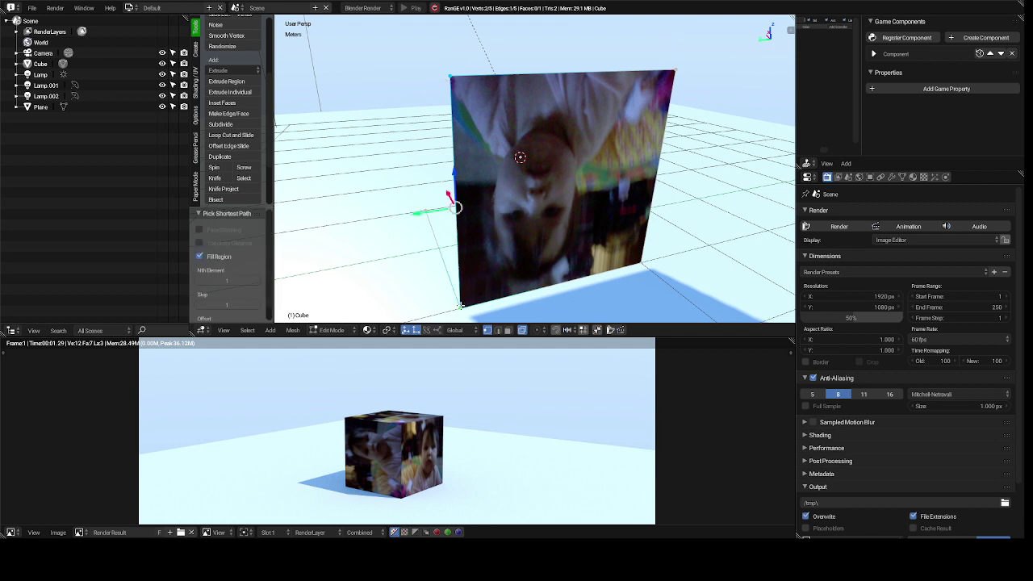
pyautogui.keyDown('ctrl'); pyautogui.rightClick(640, 260); pyautogui.keyUp('ctrl')
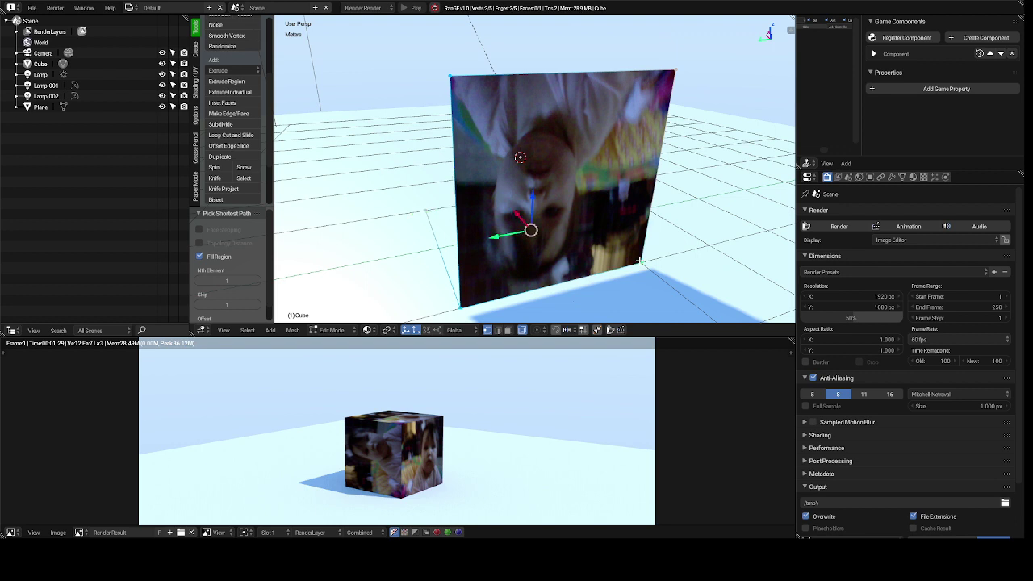
pyautogui.keyDown('shift'); pyautogui.rightClick(675, 72); pyautogui.keyUp('shift')
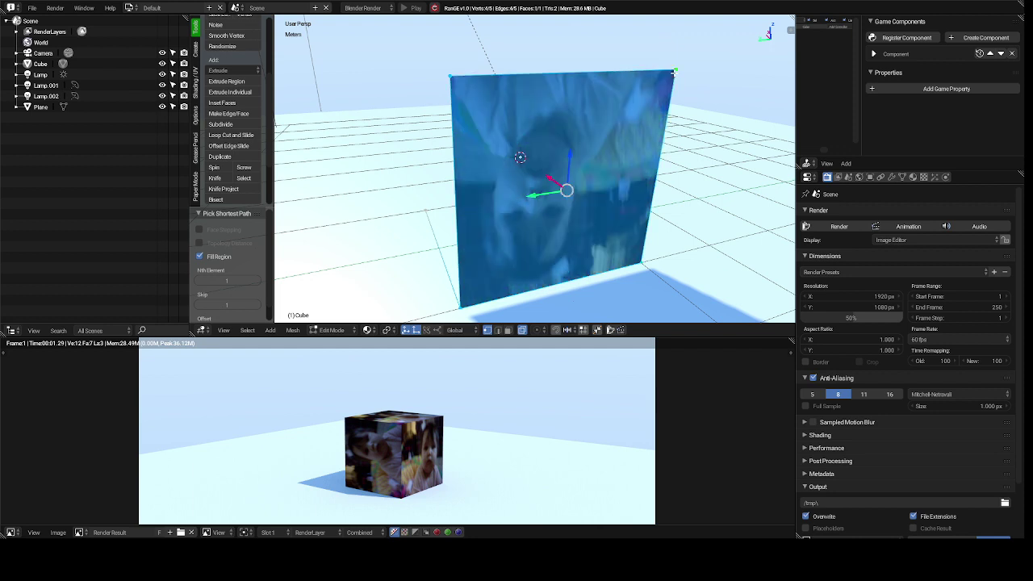
pyautogui.press('r')
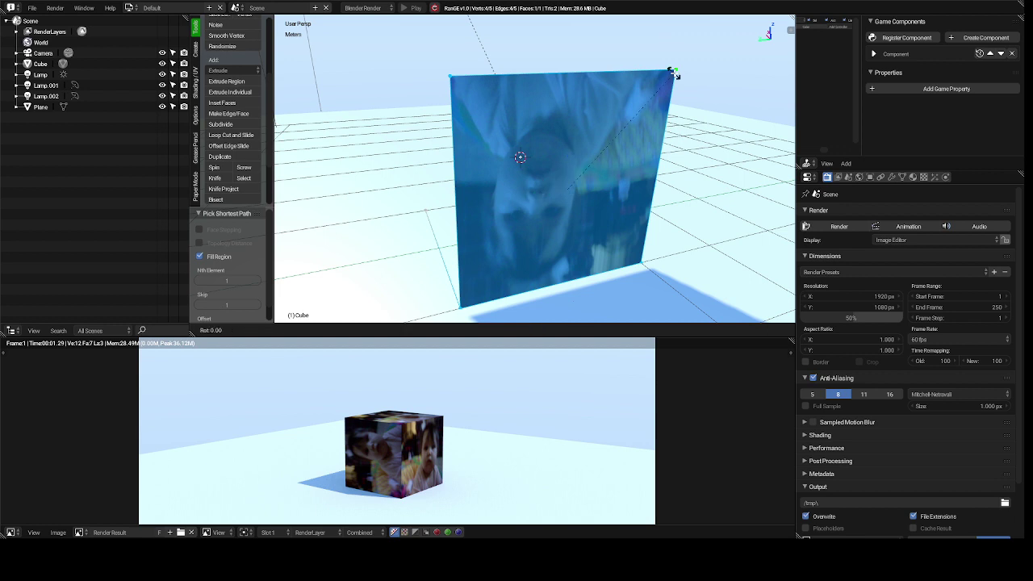
pyautogui.press('y')
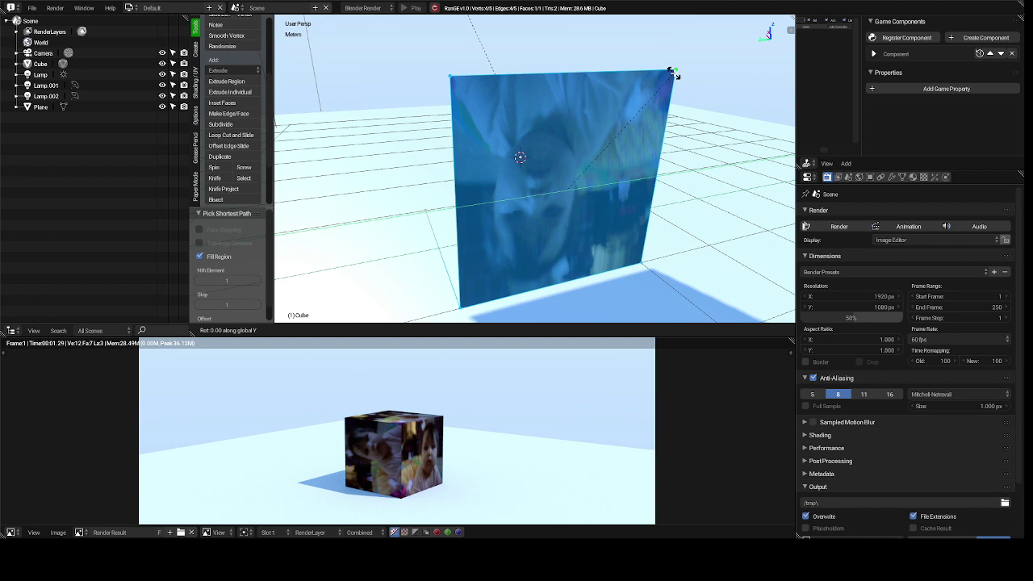
pyautogui.press('x')
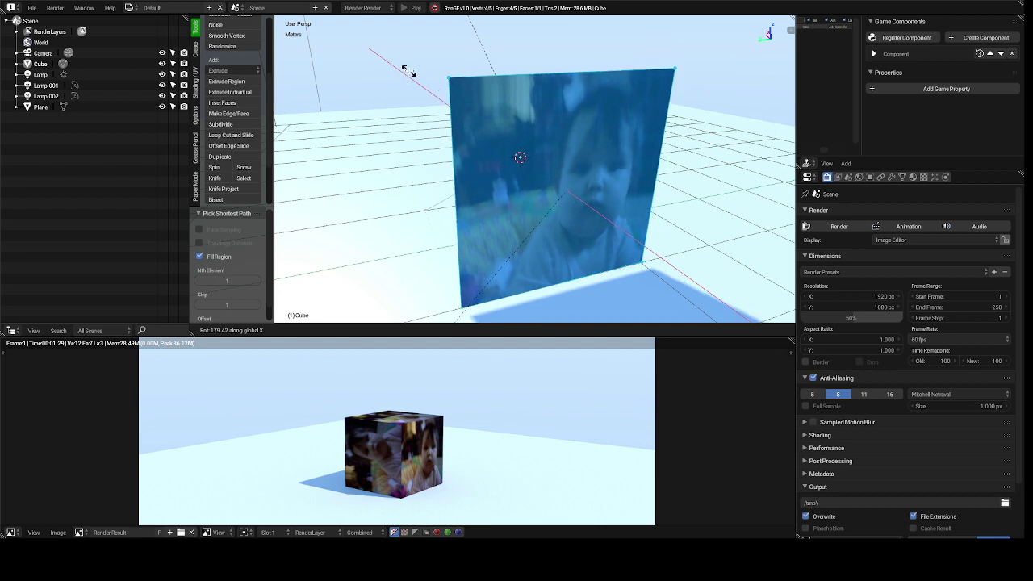
pyautogui.click(410, 71)
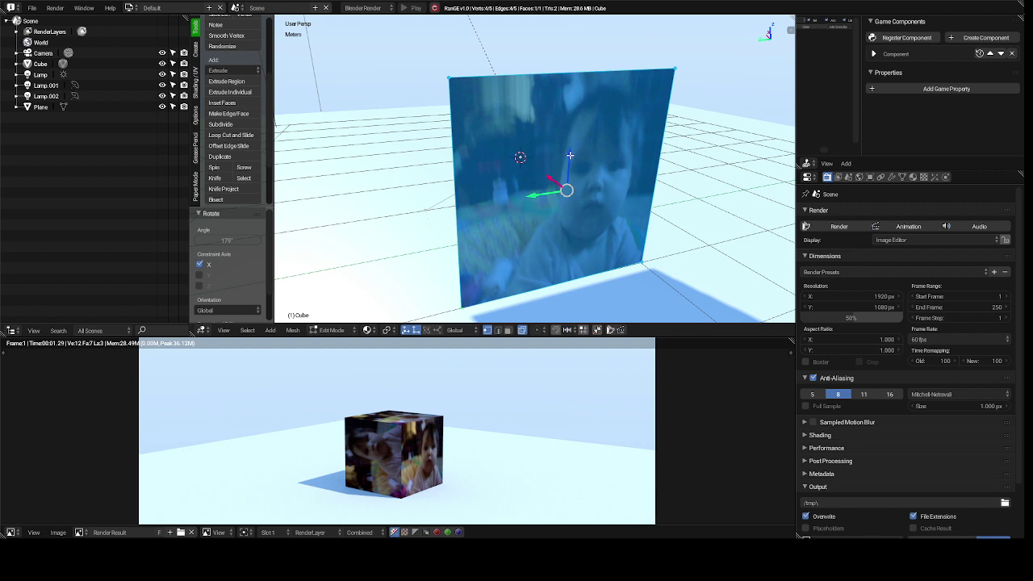
pyautogui.moveTo(570, 155); pyautogui.dragTo(567, 138)
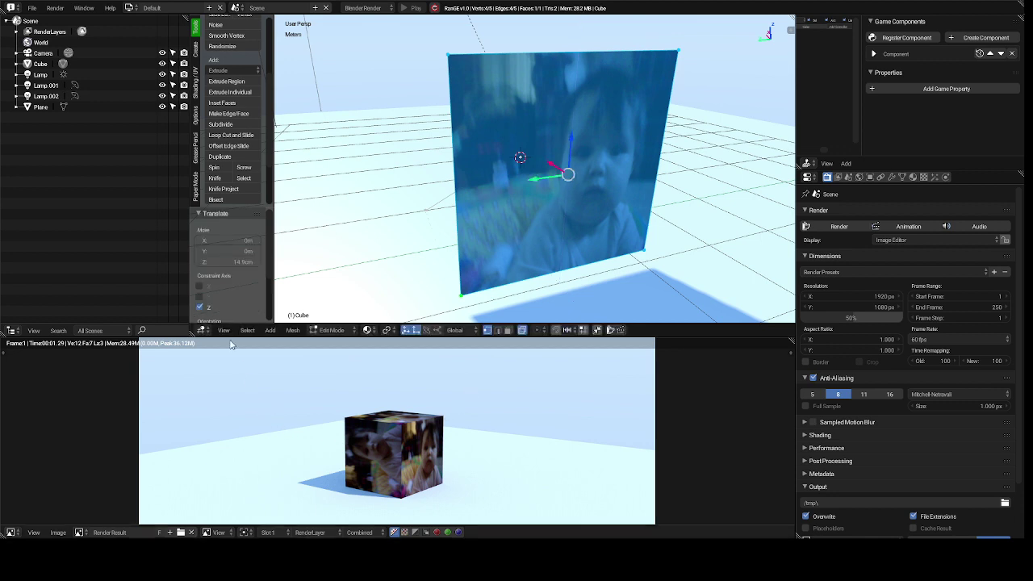
# Step: Cut along the baby's outline with the Knife tool, from the photo face's lower edge around the head to the far side edge above the corner
pyautogui.click(217, 179)
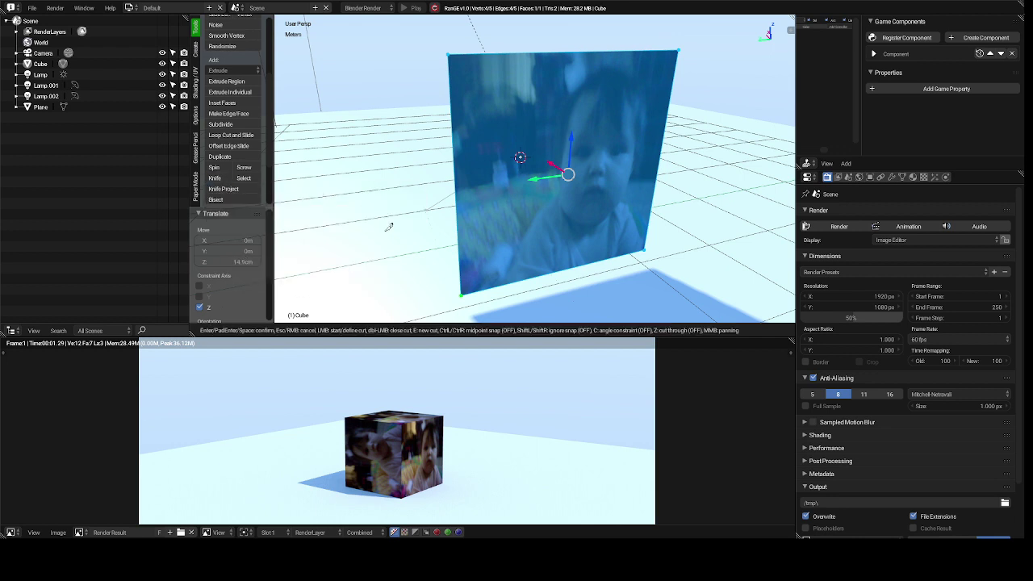
pyautogui.click(495, 286)
pyautogui.click(534, 197)
pyautogui.click(550, 180)
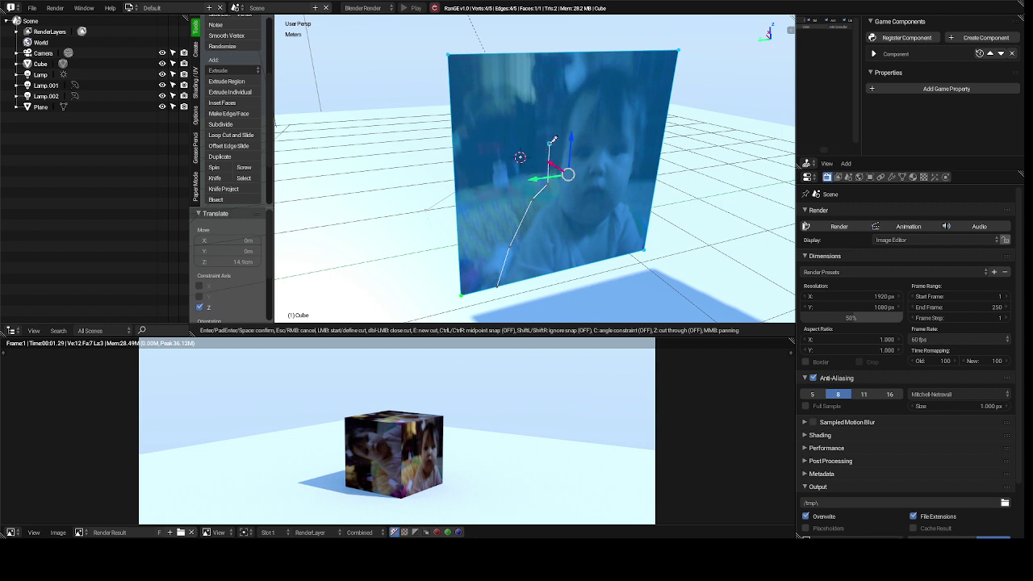
pyautogui.click(583, 62)
pyautogui.click(617, 52)
pyautogui.click(655, 84)
pyautogui.click(656, 126)
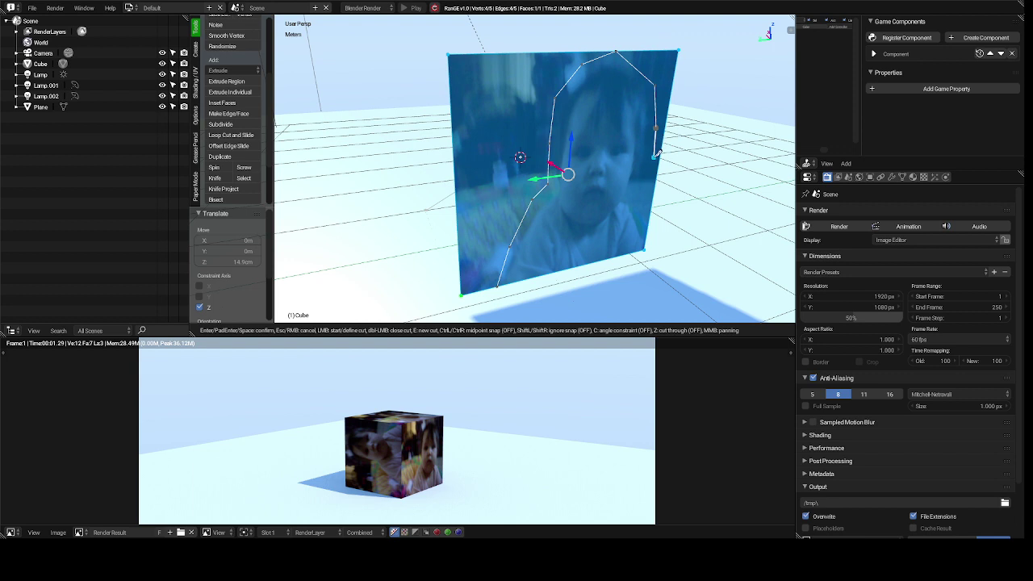
pyautogui.click(653, 161)
pyautogui.click(642, 186)
pyautogui.click(642, 202)
pyautogui.click(650, 214)
pyautogui.press('Return')
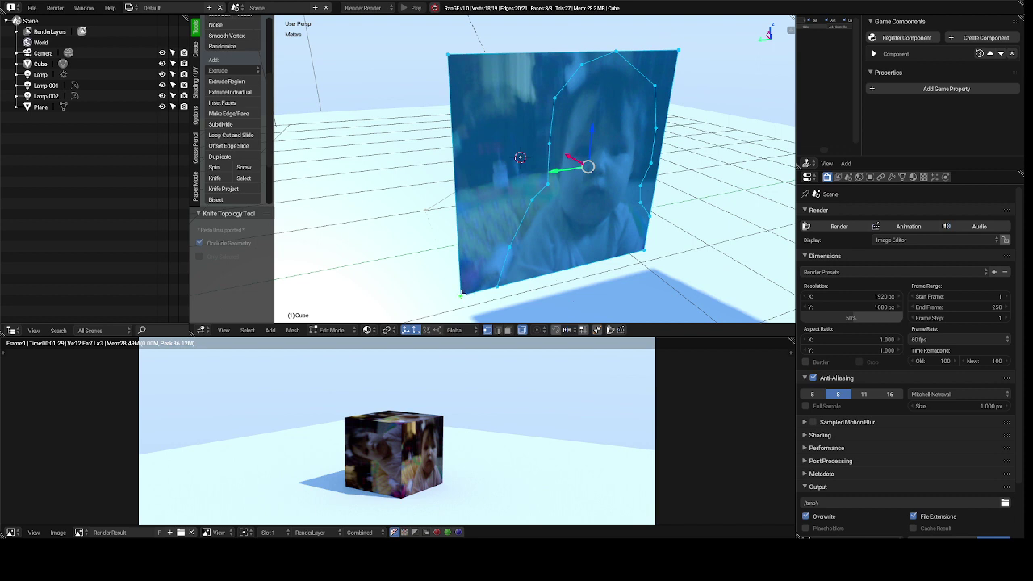
# Step: Select the near lower corner vertex and knife-cut the background from the lower edge to the upper edge, just outside the baby's outline
pyautogui.rightClick(461, 294)
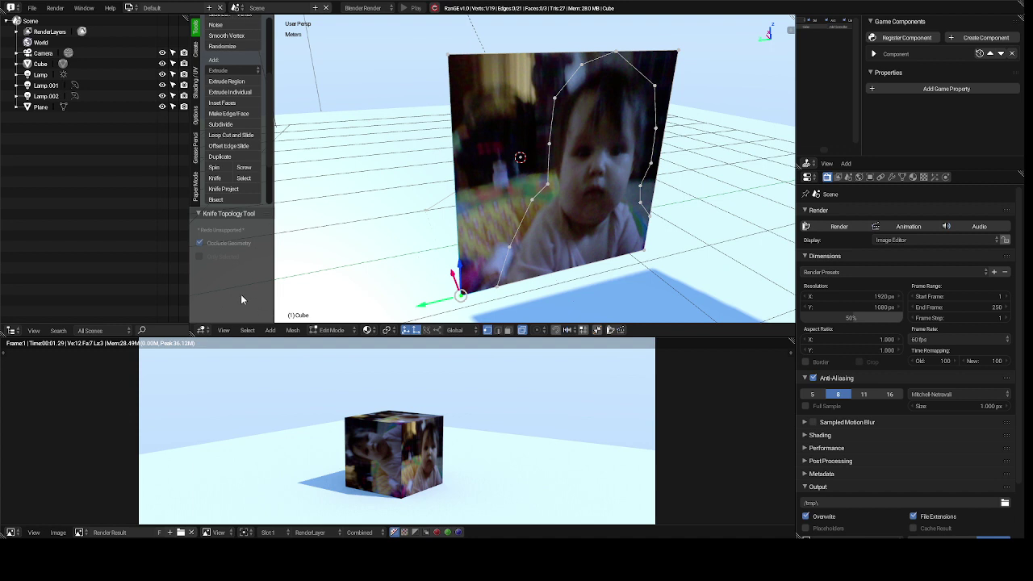
pyautogui.click(216, 179)
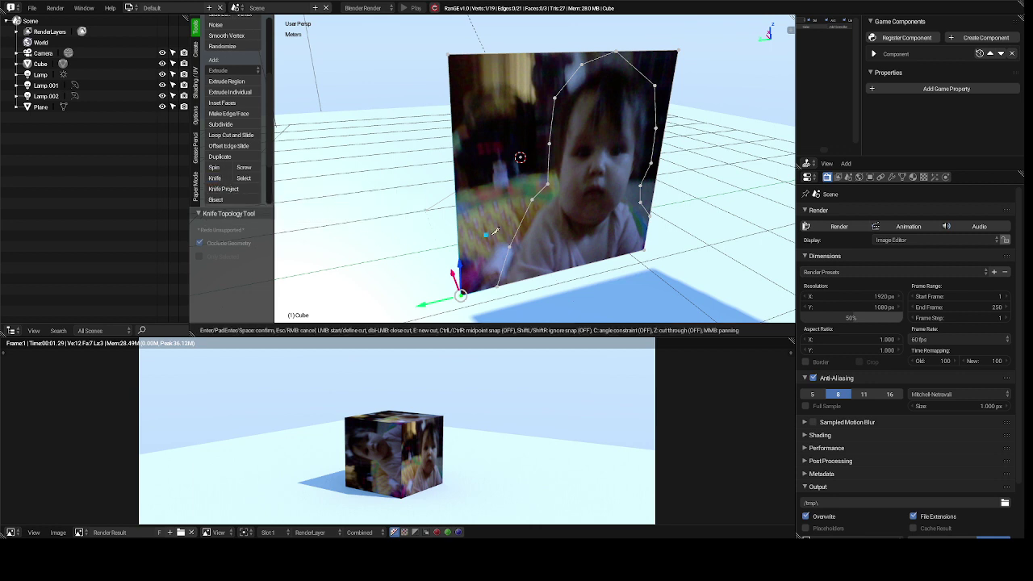
pyautogui.click(484, 288)
pyautogui.click(531, 161)
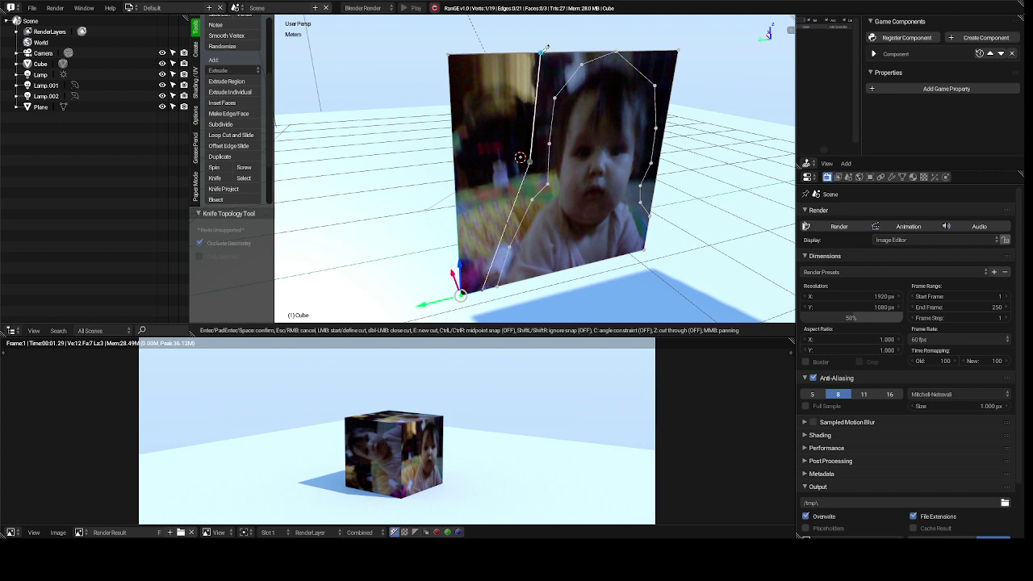
pyautogui.click(546, 49)
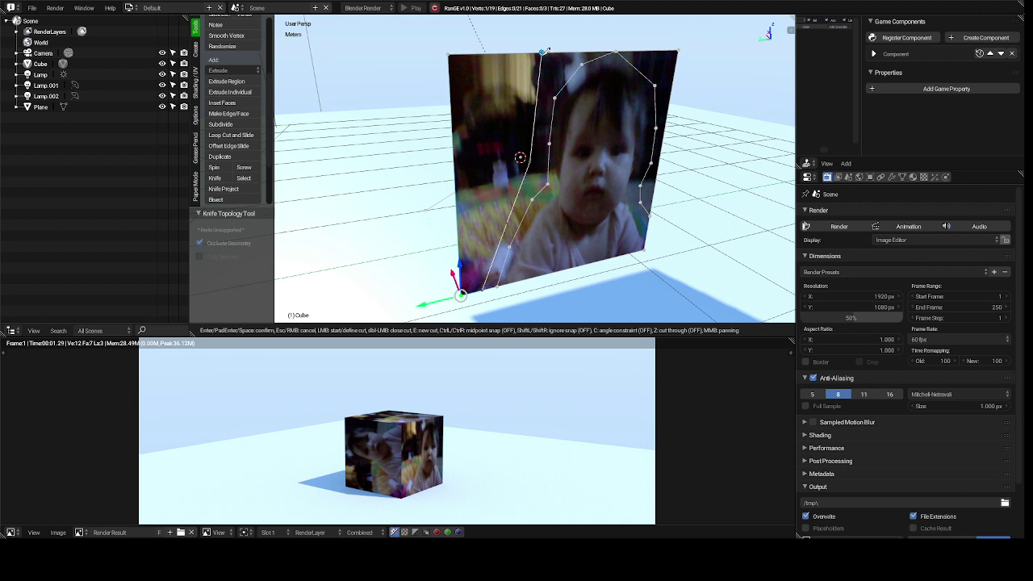
pyautogui.press('Return')
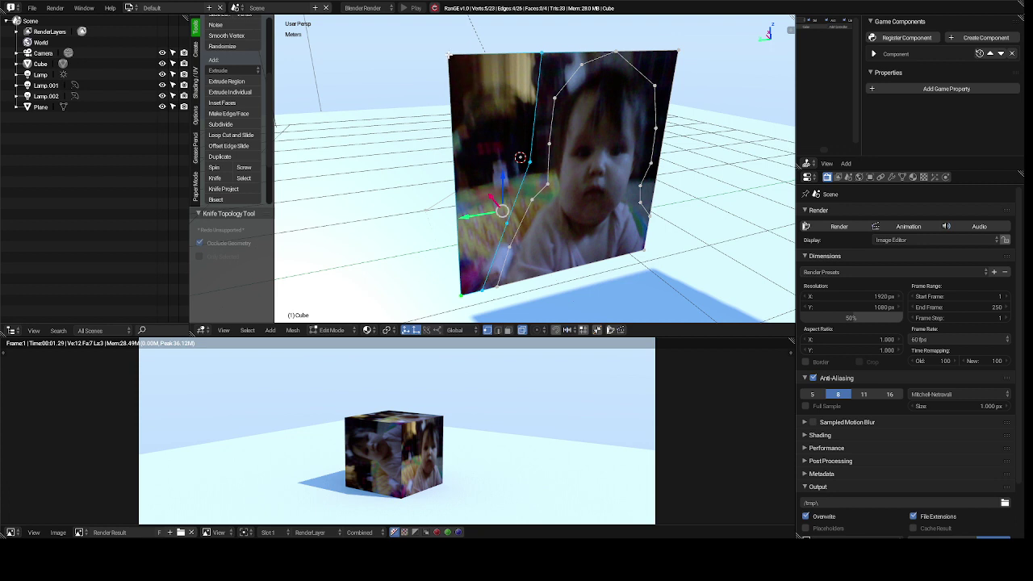
# Step: Extend the selection to the near upper corner vertex and delete the selected vertices to remove the background beside the baby
pyautogui.keyDown('ctrl'); pyautogui.rightClick(449, 56); pyautogui.keyUp('ctrl')
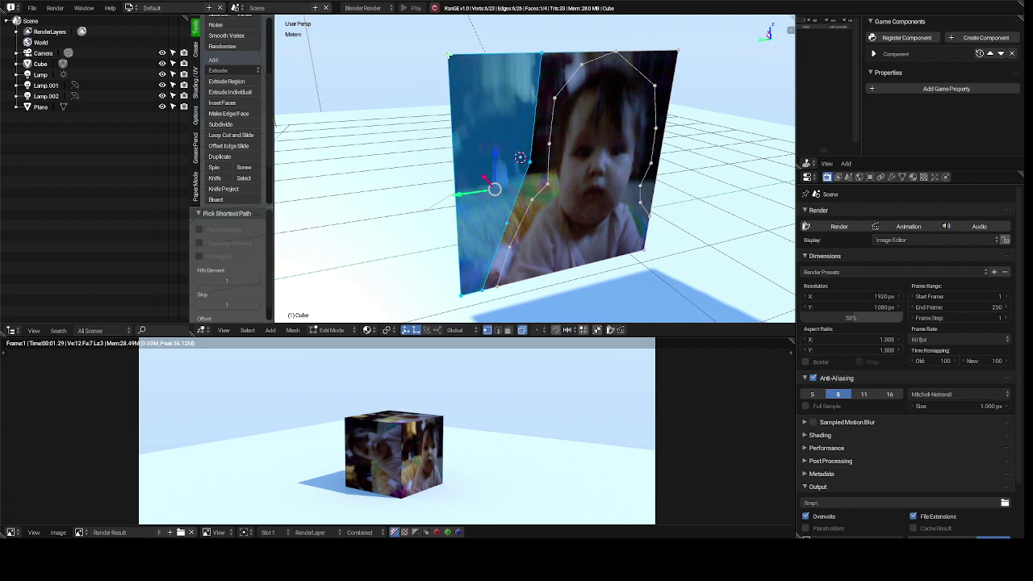
pyautogui.press('x')
pyautogui.click(449, 105)
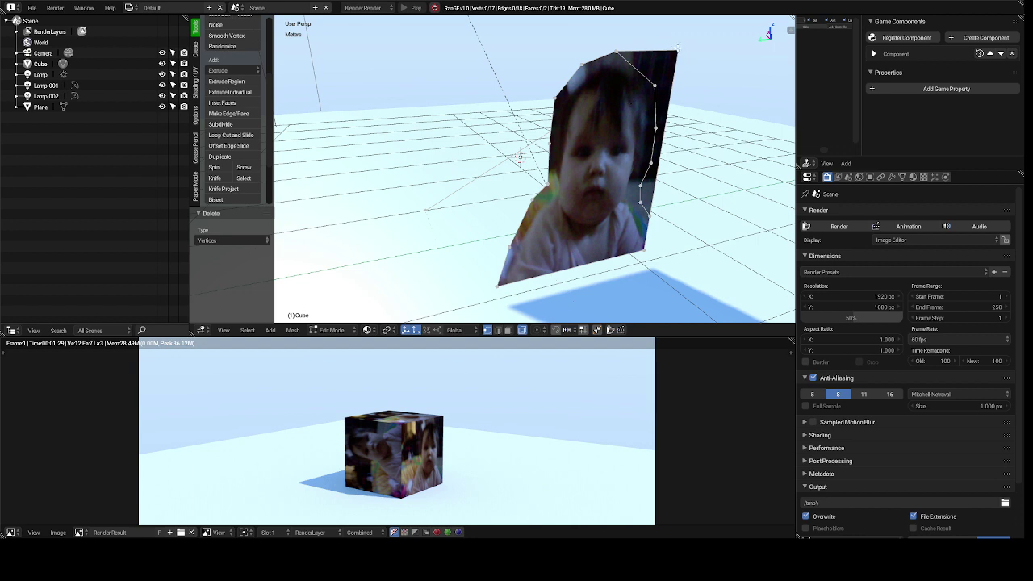
# Step: Try to delete the background on the far side of the head by deleting faces at its upper corner vertex
pyautogui.rightClick(677, 49)
pyautogui.press('x')
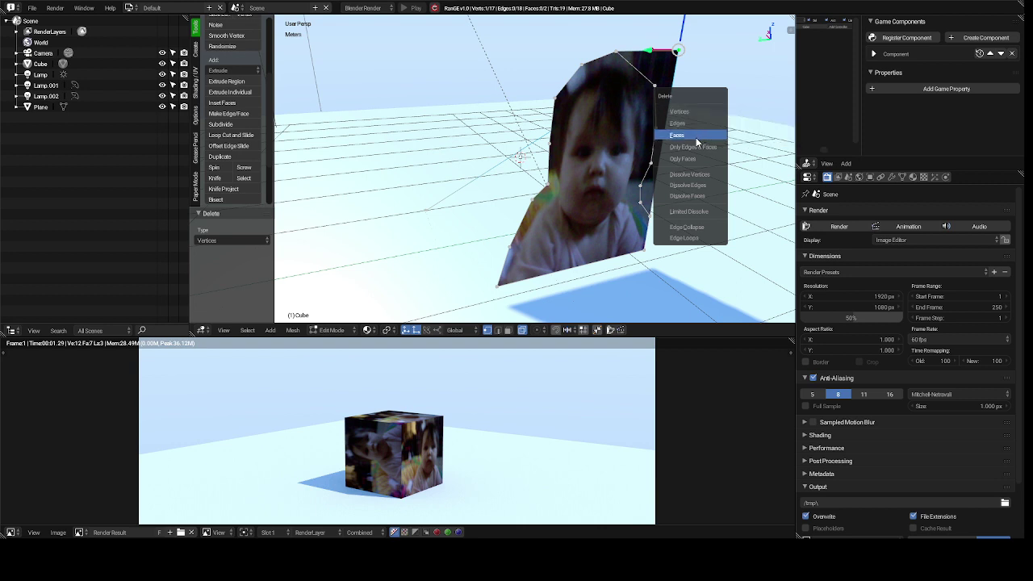
pyautogui.click(698, 141)
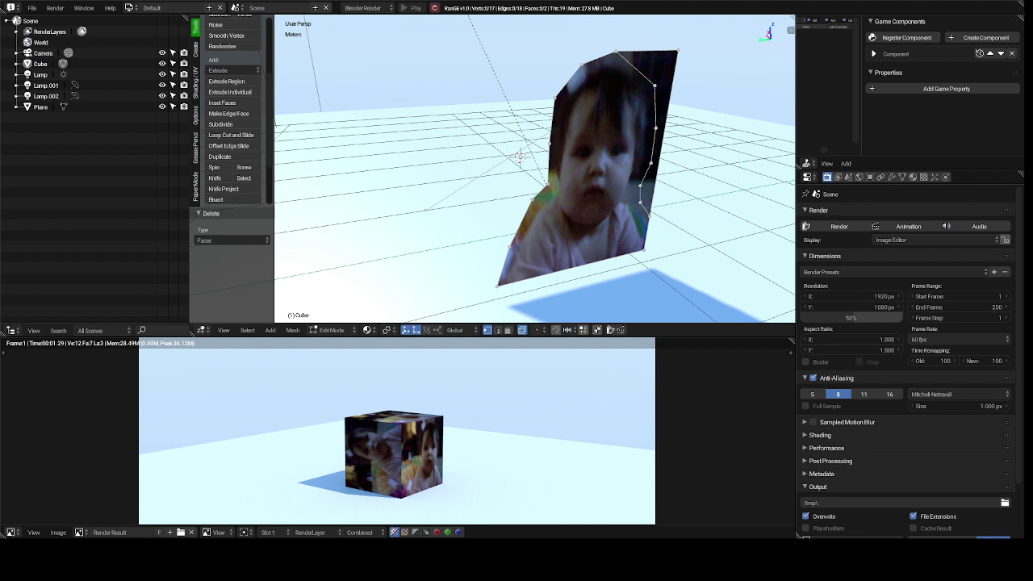
# Step: Select the far upper corner vertex and delete it as a vertex to remove the remaining background beside the head
pyautogui.rightClick(676, 50)
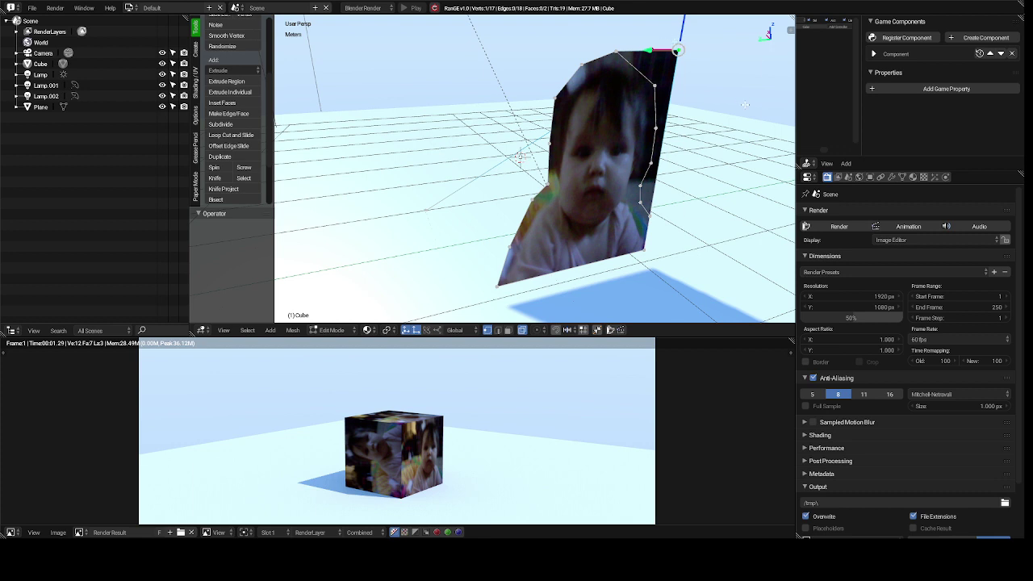
pyautogui.press('x')
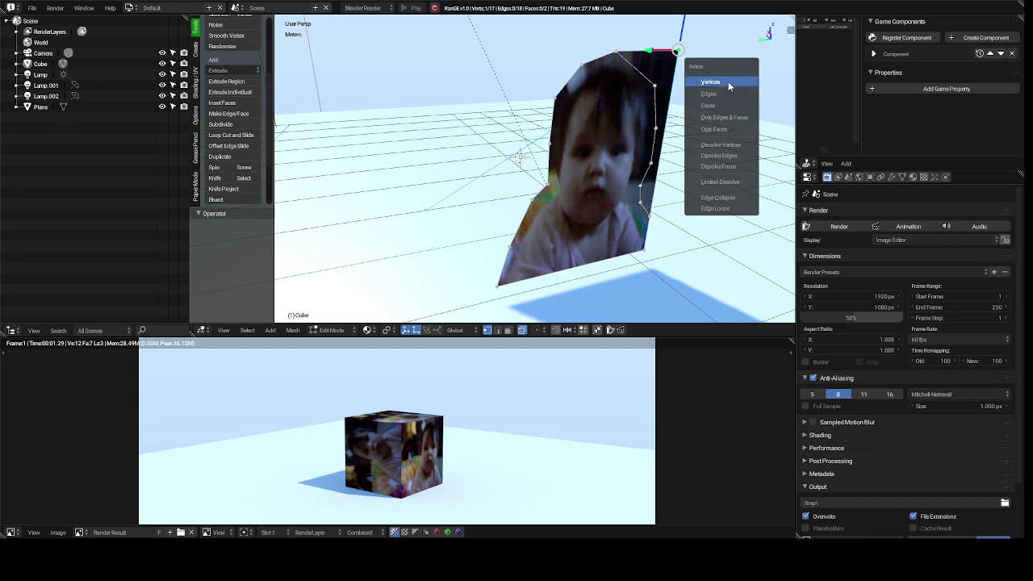
pyautogui.click(728, 83)
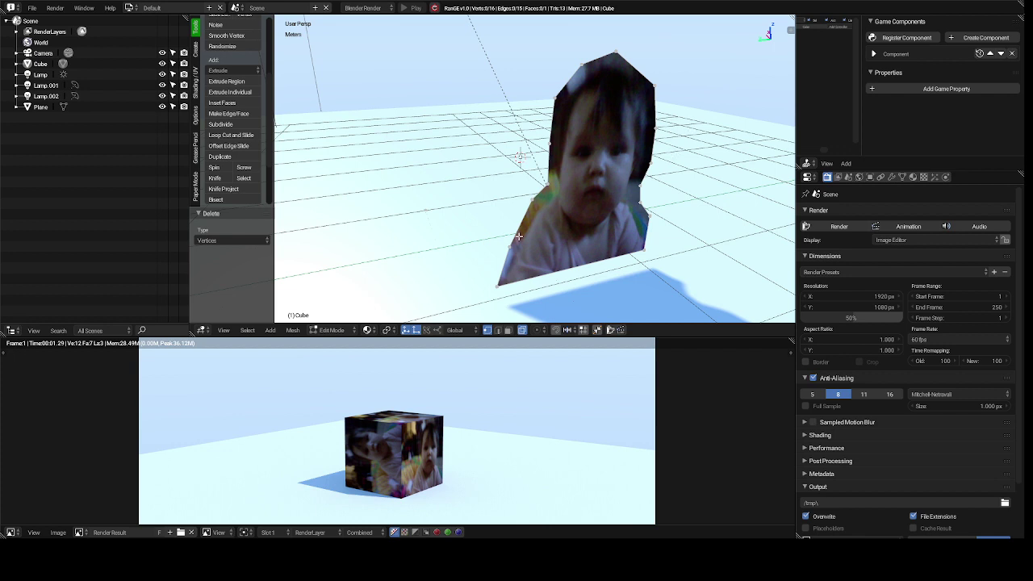
# Step: Change the editor showing the render result to the Timeline and switch the cutout from Edit Mode to Object Mode
pyautogui.moveTo(519, 236); pyautogui.dragTo(518, 237, button='middle')
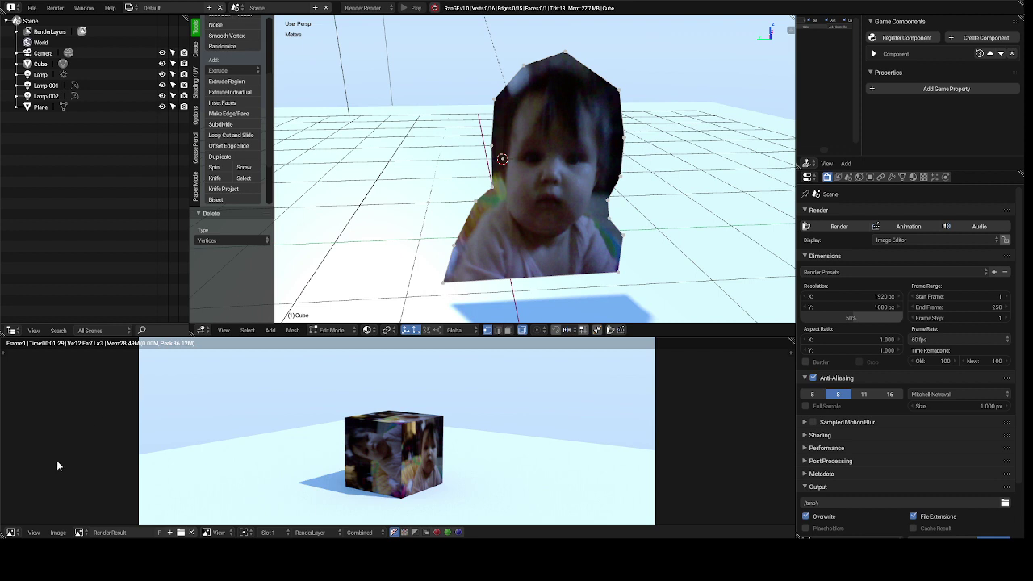
pyautogui.click(9, 533)
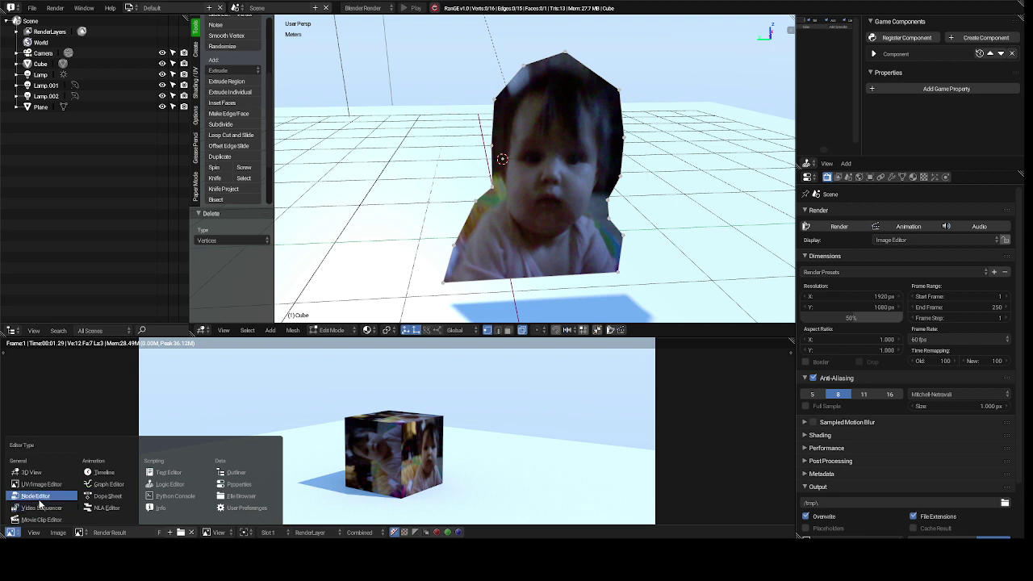
pyautogui.click(114, 475)
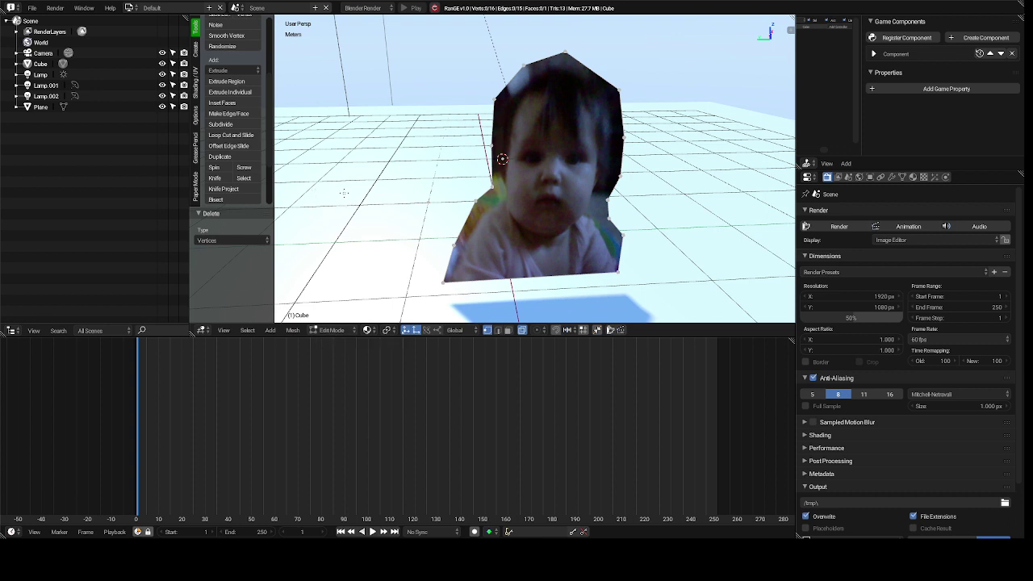
pyautogui.press('Tab')
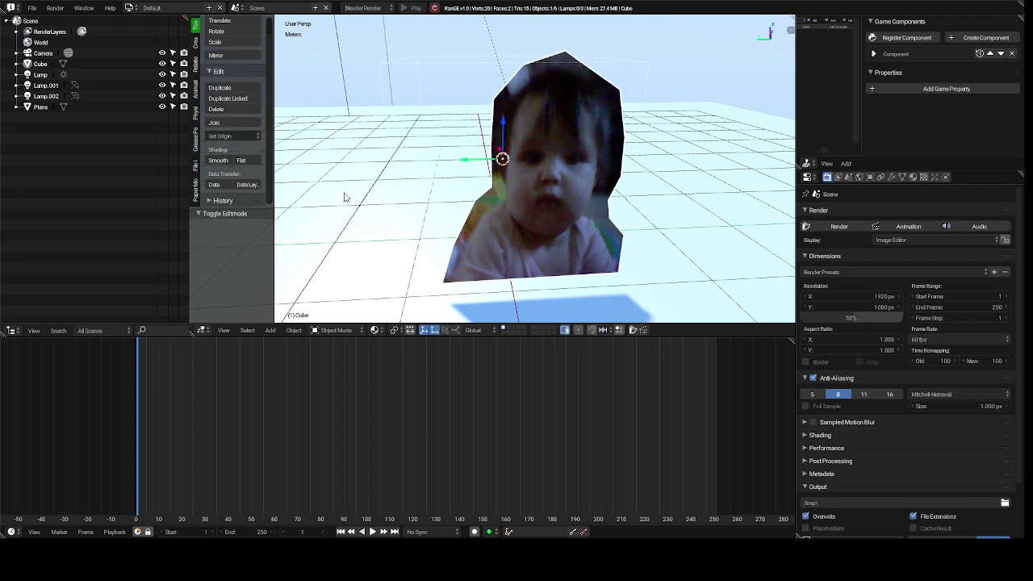
pyautogui.press('Tab')
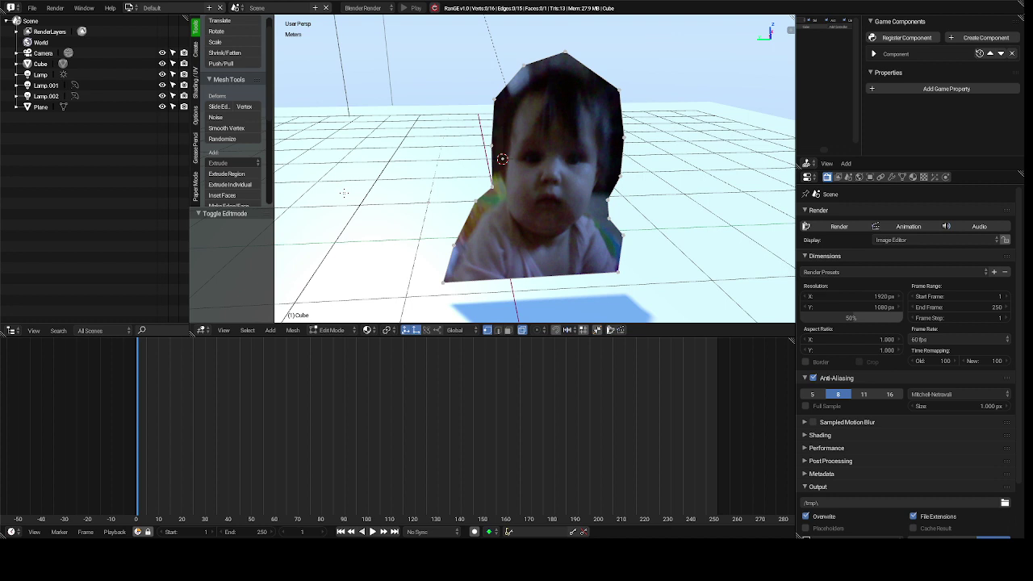
pyautogui.press('Tab')
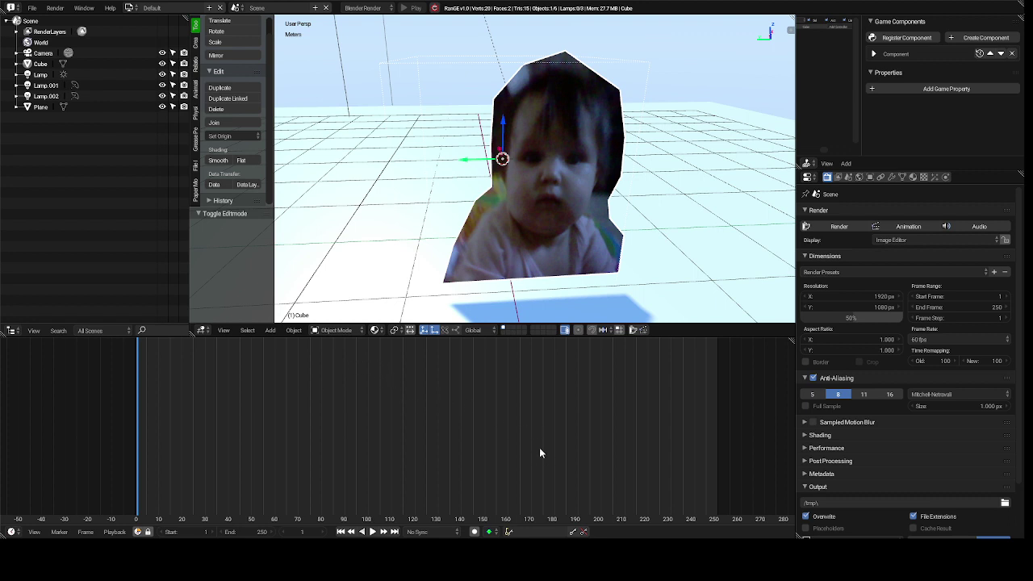
# Step: Set the active keying set to LocRotScale and insert a keyframe for the cutout at frame 1
pyautogui.click(509, 532)
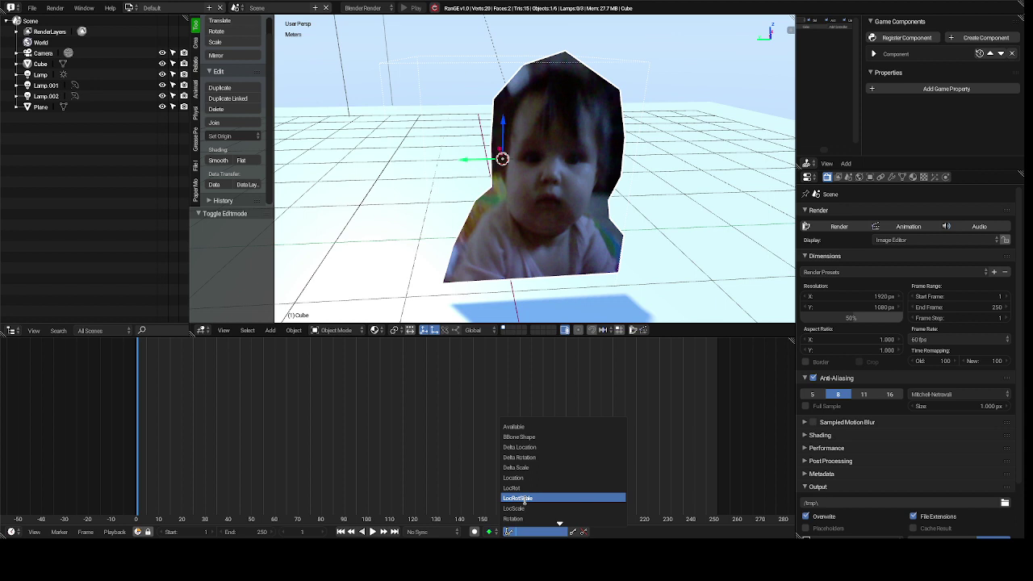
pyautogui.click(525, 499)
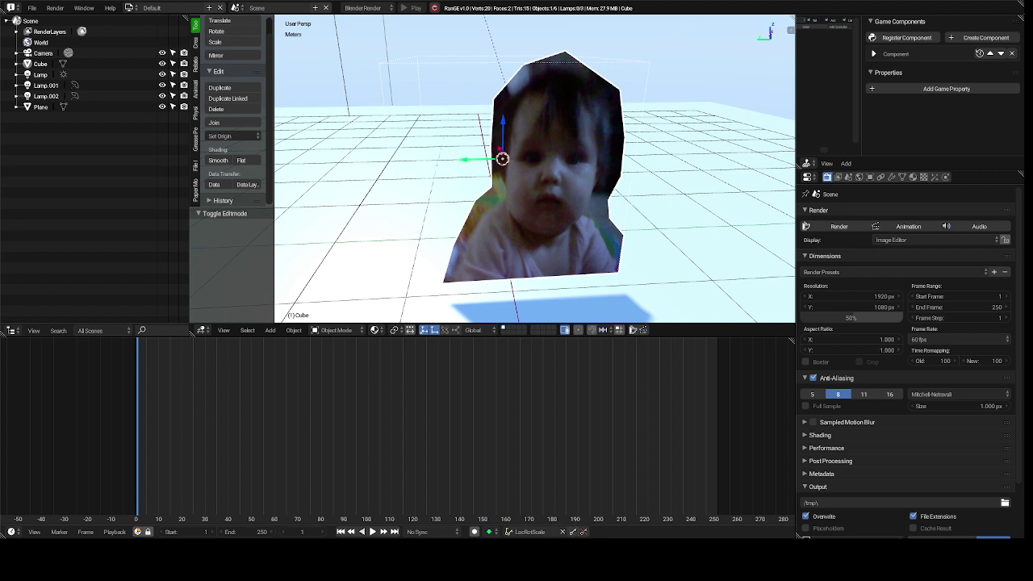
pyautogui.click(574, 533)
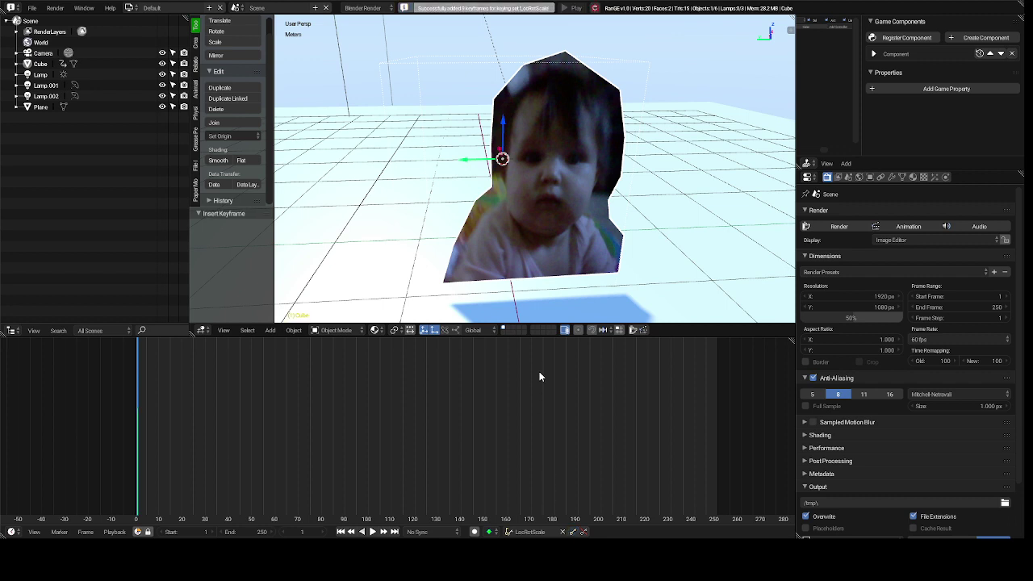
# Step: Advance the current frame to 24
pyautogui.press('Right')
pyautogui.press('Right')
pyautogui.press('Right')
pyautogui.press('Right')
pyautogui.press('Right')
pyautogui.press('Right')
pyautogui.press('Right')
pyautogui.press('Right')
pyautogui.press('Right')
pyautogui.press('Right')
pyautogui.press('Right')
pyautogui.press('Right')
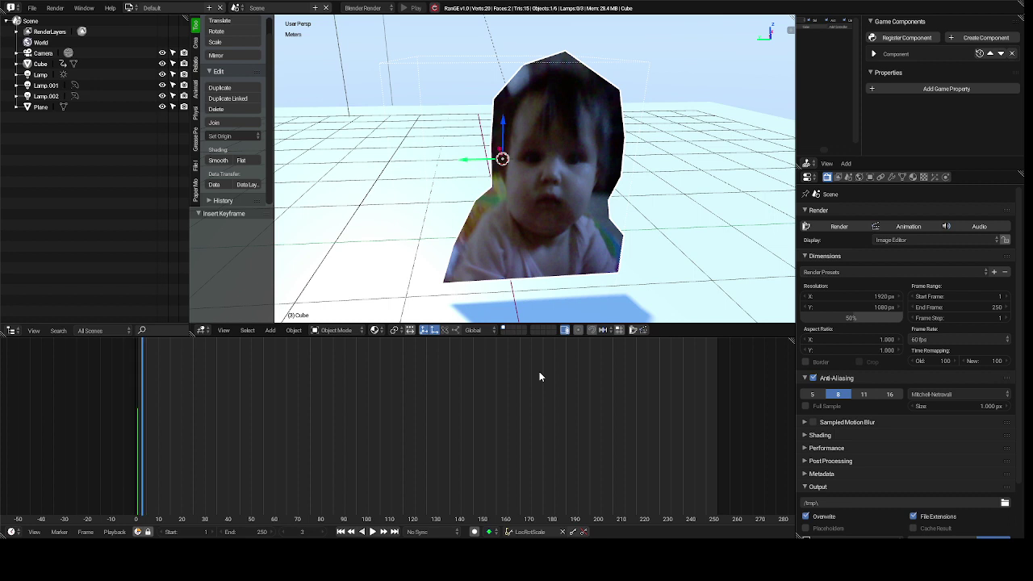
pyautogui.press('Right')
pyautogui.press('Right')
pyautogui.press('Right')
pyautogui.press('Right')
pyautogui.press('Right')
pyautogui.press('Right')
pyautogui.press('Right')
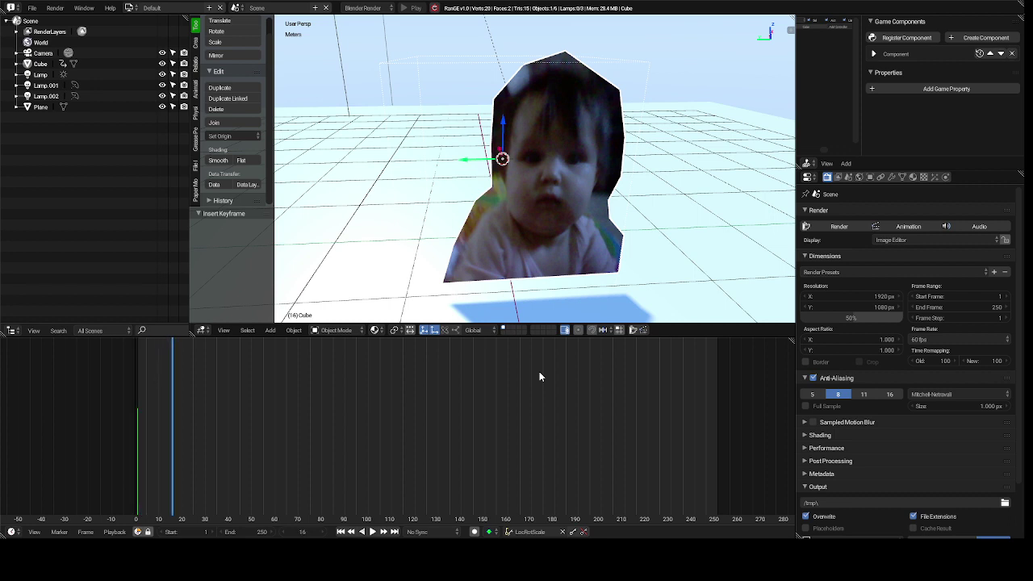
pyautogui.press('Right')
pyautogui.press('Right')
pyautogui.press('Right')
pyautogui.press('Right')
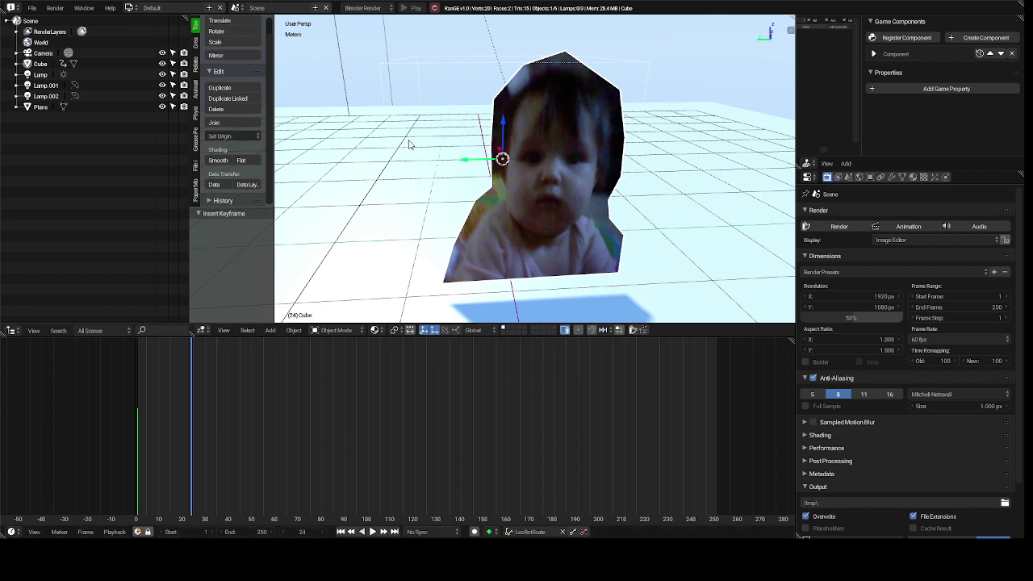
pyautogui.press('r')
pyautogui.press('y')
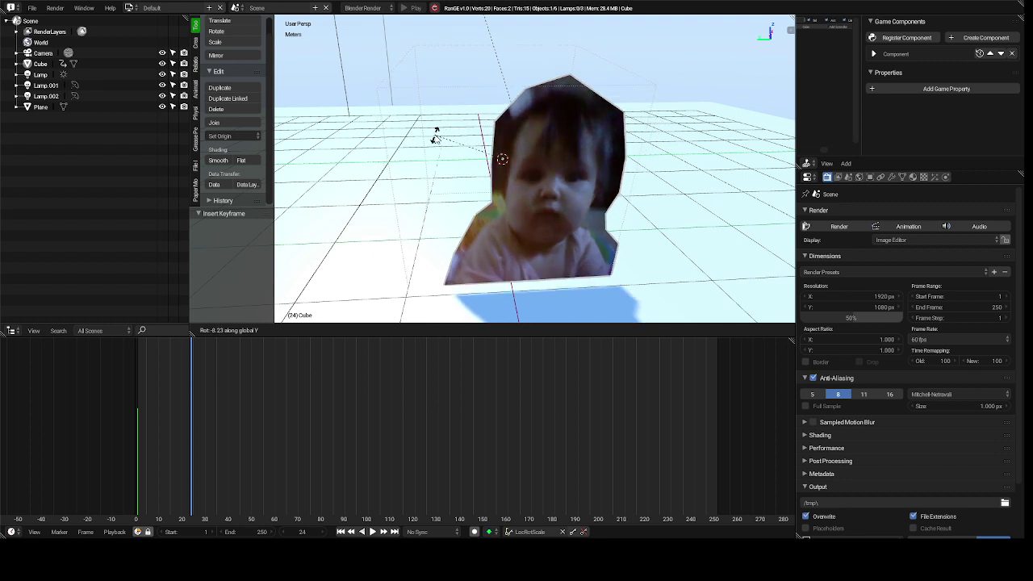
pyautogui.press('x')
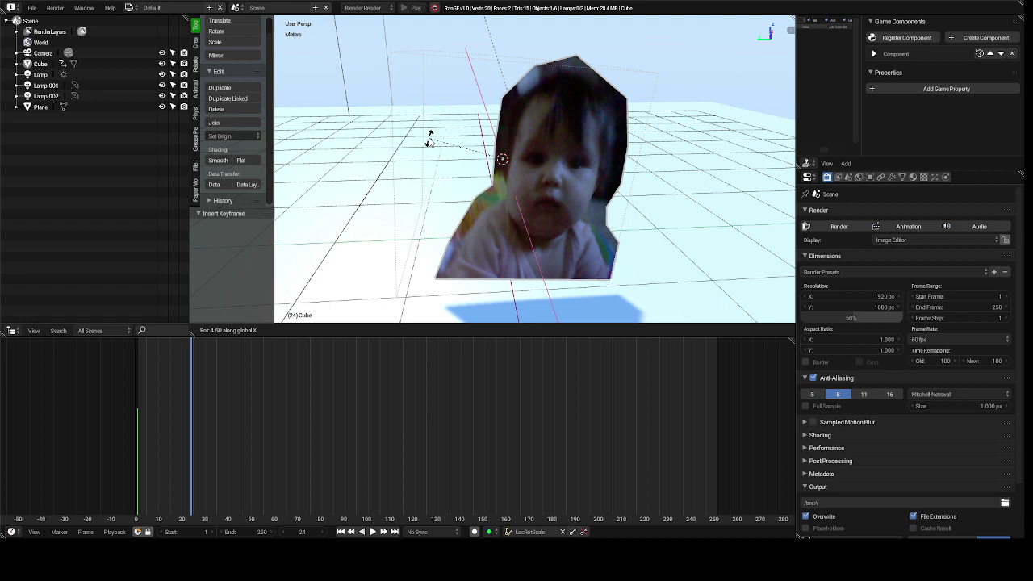
pyautogui.write('9')
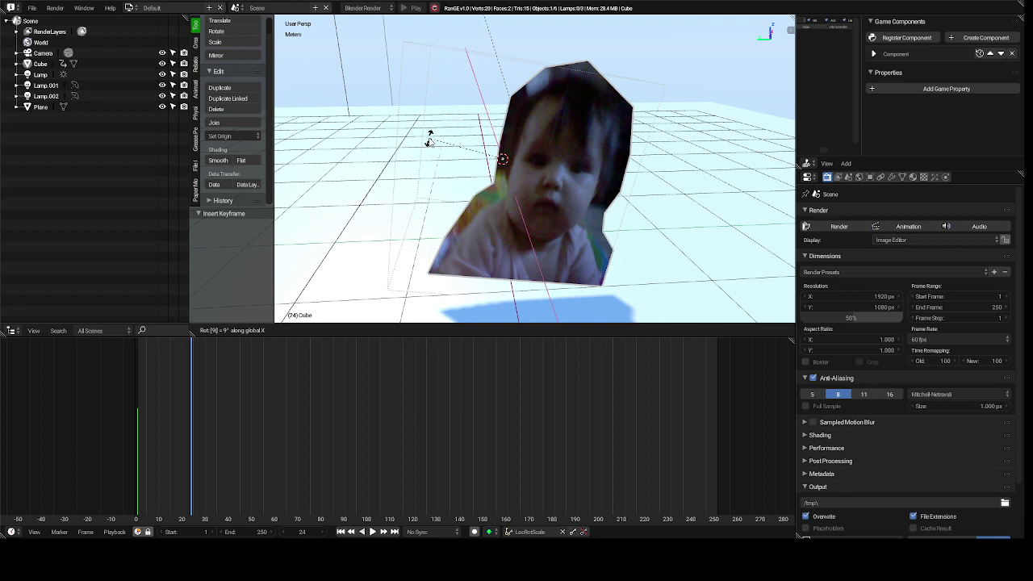
pyautogui.press('Escape')
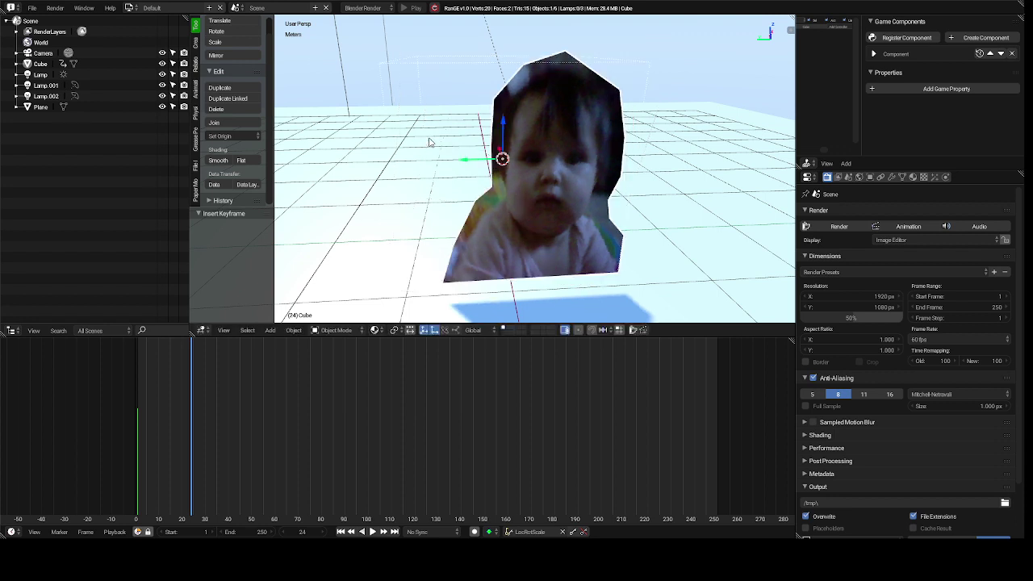
# Step: Rotate the cutout 44° around the global X axis and insert a LocRotScale keyframe at frame 24
pyautogui.press('r')
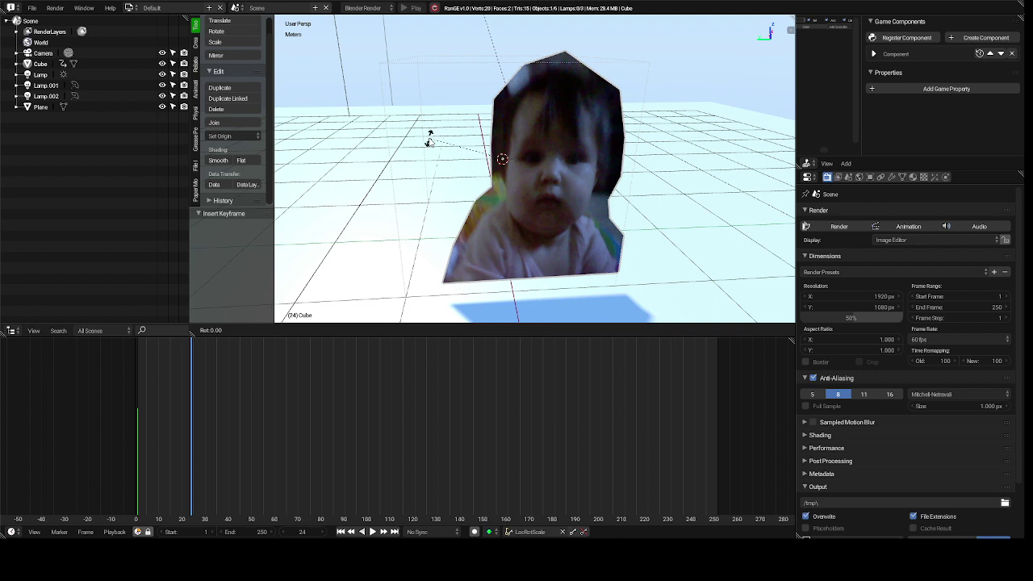
pyautogui.press('x')
pyautogui.press('4')
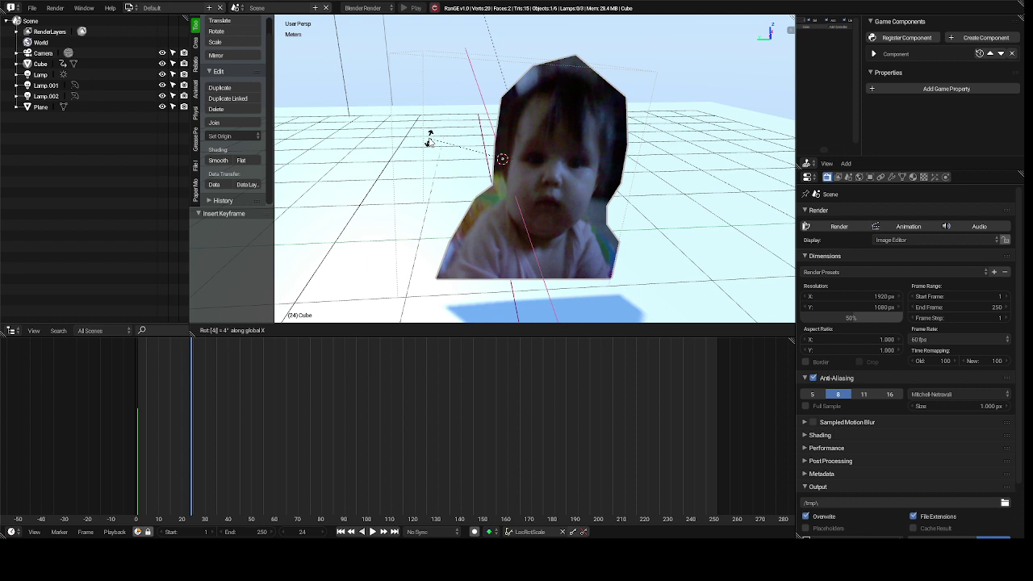
pyautogui.press('4')
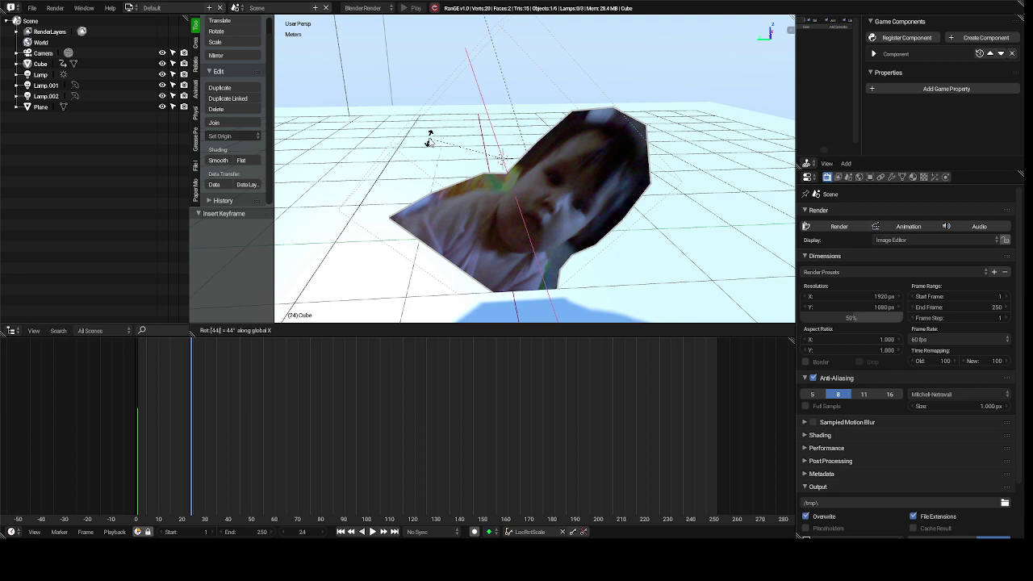
pyautogui.press('Return')
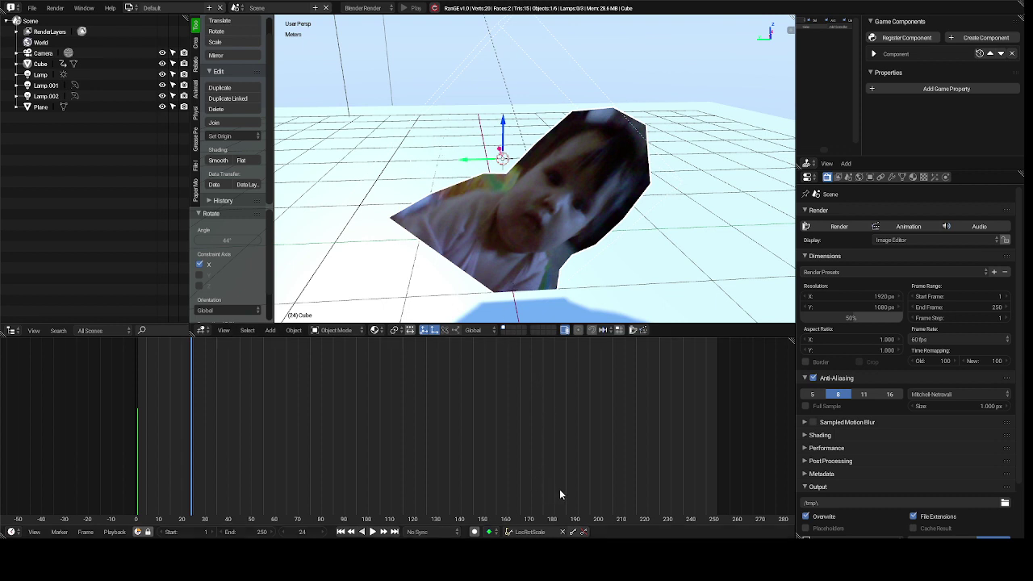
pyautogui.click(570, 533)
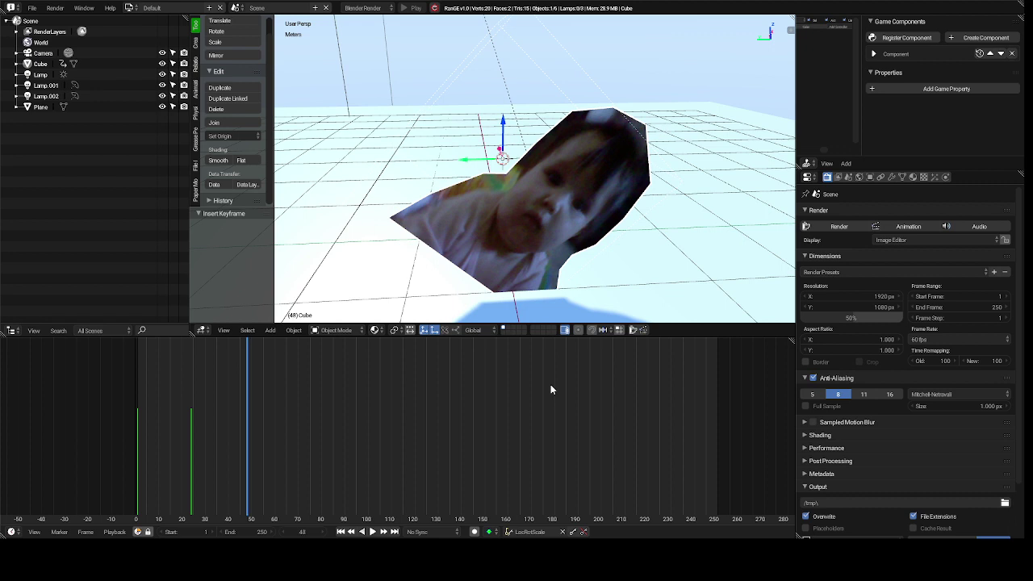
# Step: At frame 46, rotate the cutout -90° around the global X axis and insert a LocRotScale keyframe
pyautogui.press('Left')
pyautogui.press('Left')
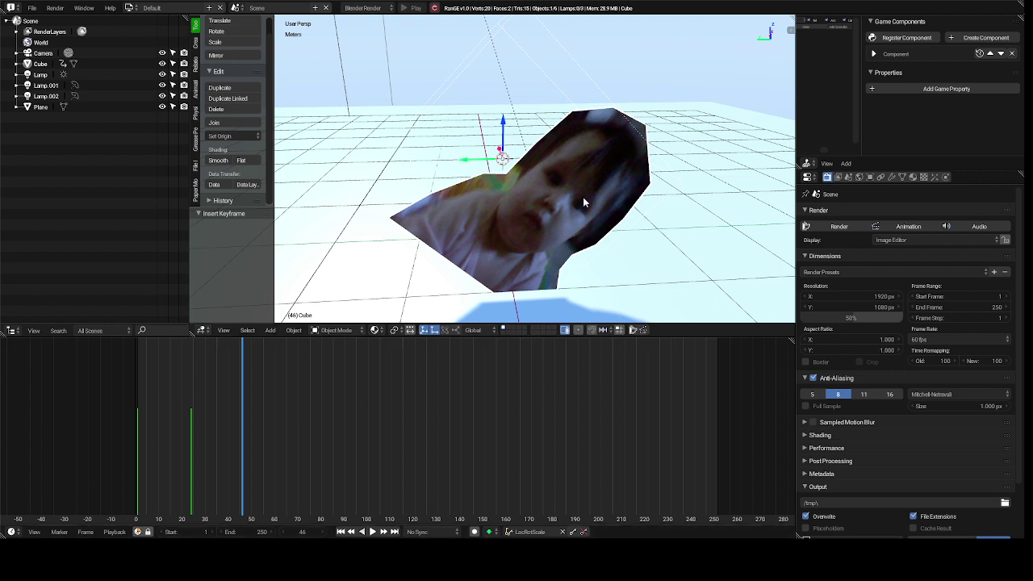
pyautogui.press('r')
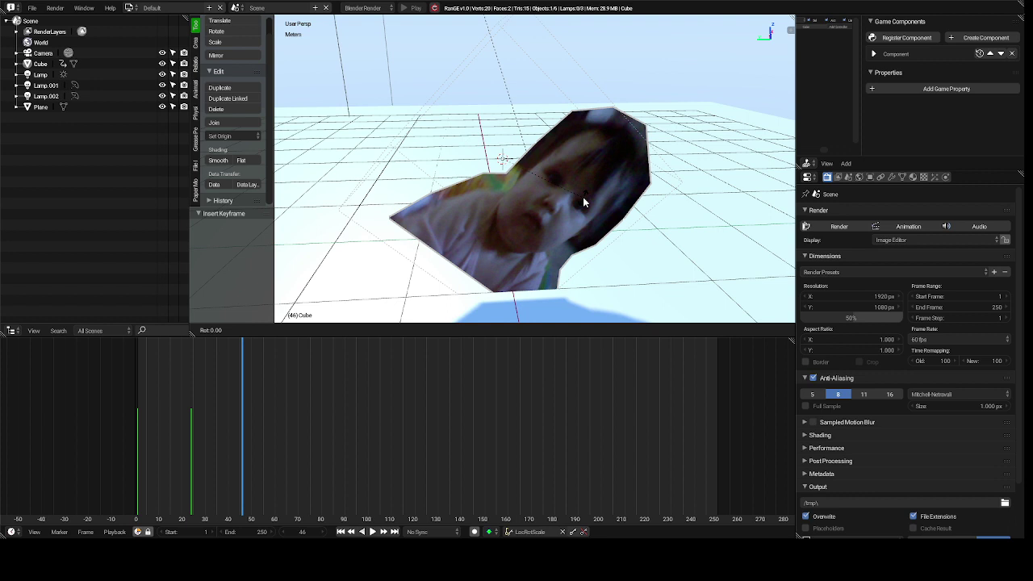
pyautogui.press('x')
pyautogui.write('-9')
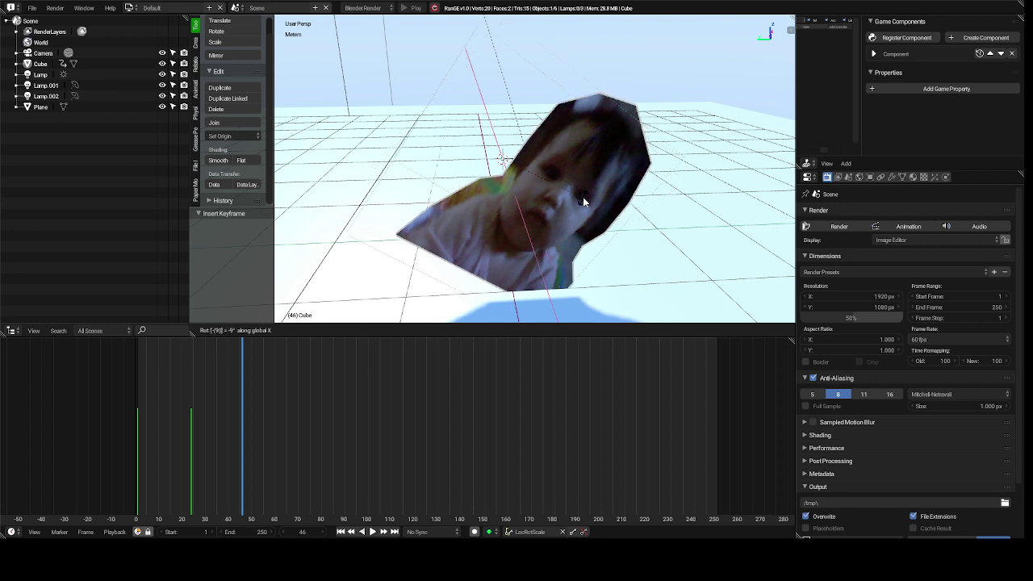
pyautogui.write('0')
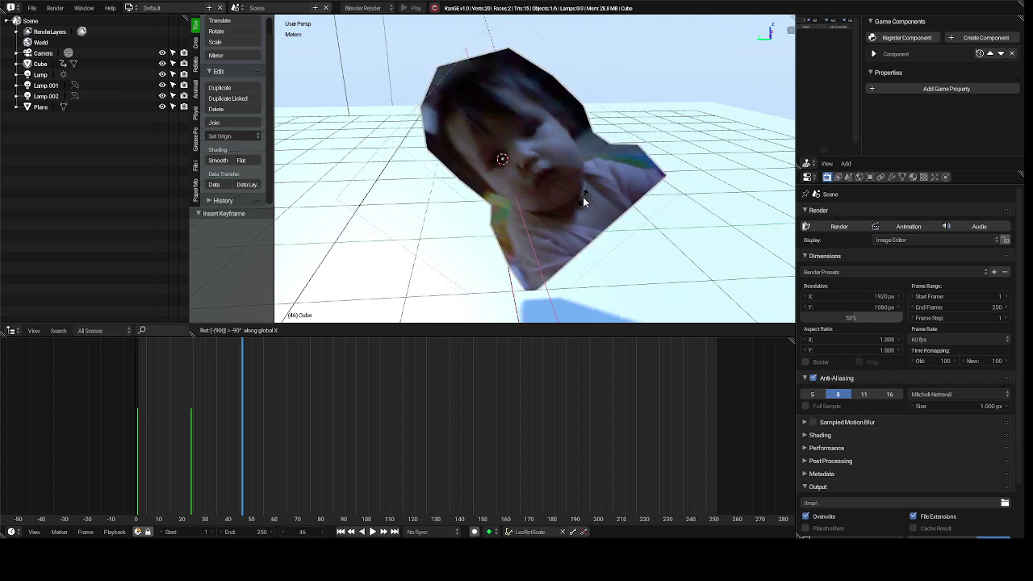
pyautogui.press('Return')
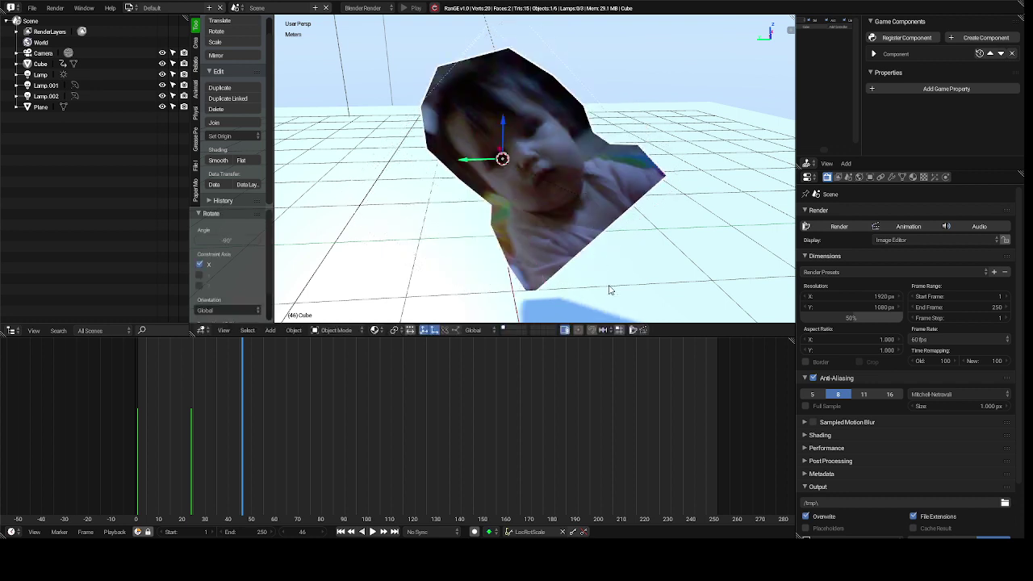
pyautogui.click(573, 532)
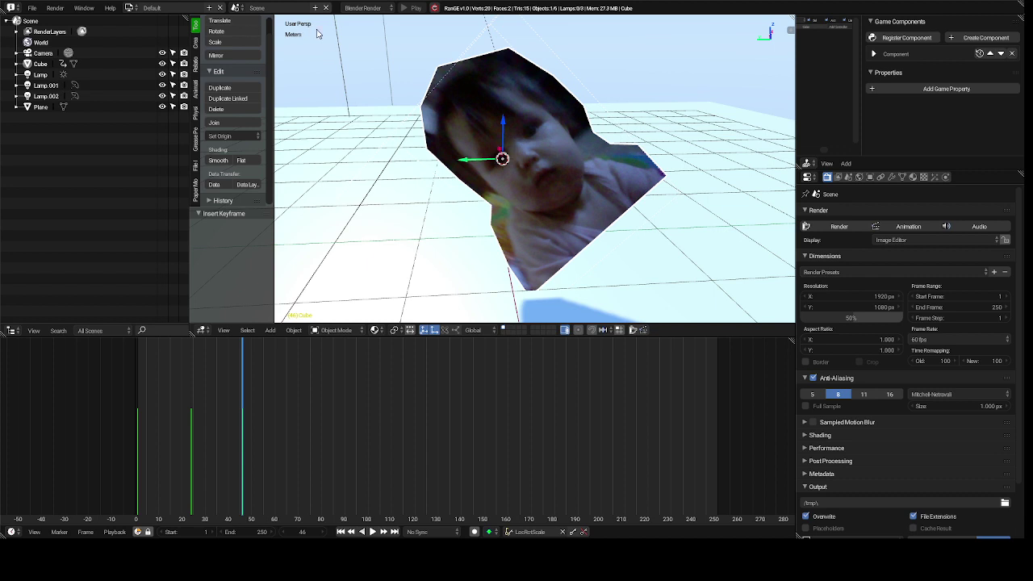
# Step: Switch to the Game Logic screen layout and give the cube an Always sensor, removing the mistakenly added Actuator sensor
pyautogui.click(129, 8)
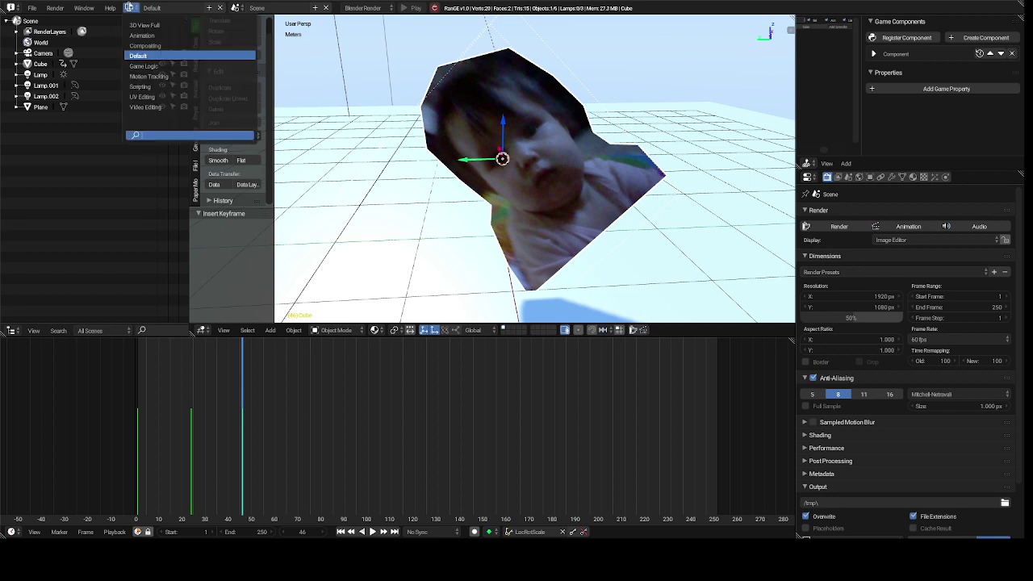
pyautogui.click(171, 66)
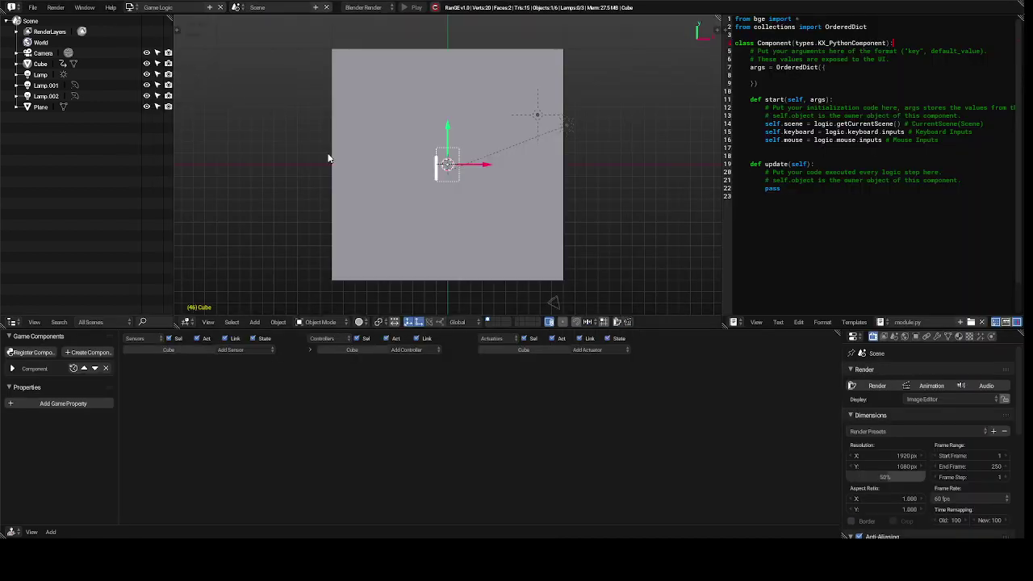
pyautogui.click(253, 351)
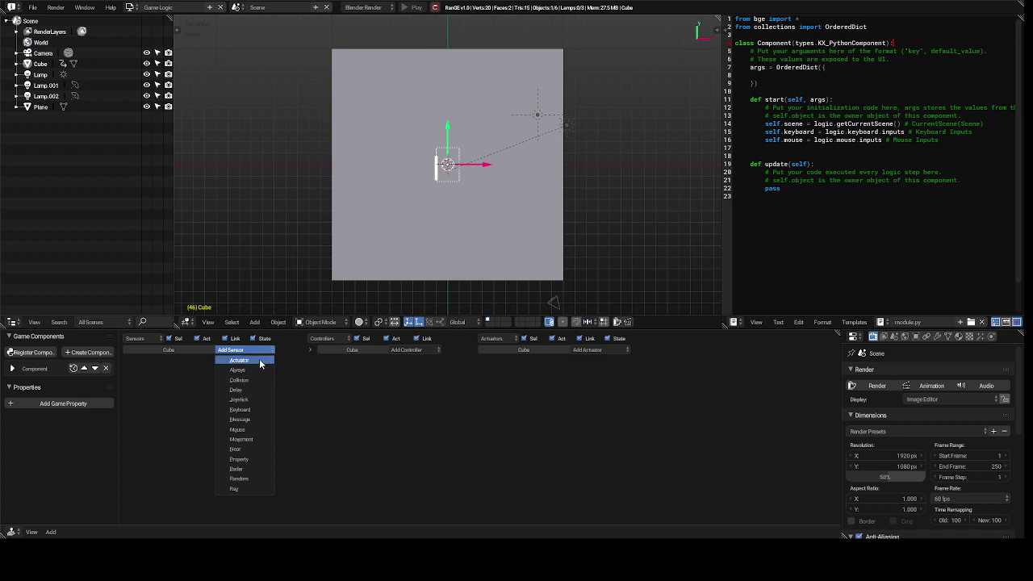
pyautogui.click(259, 358)
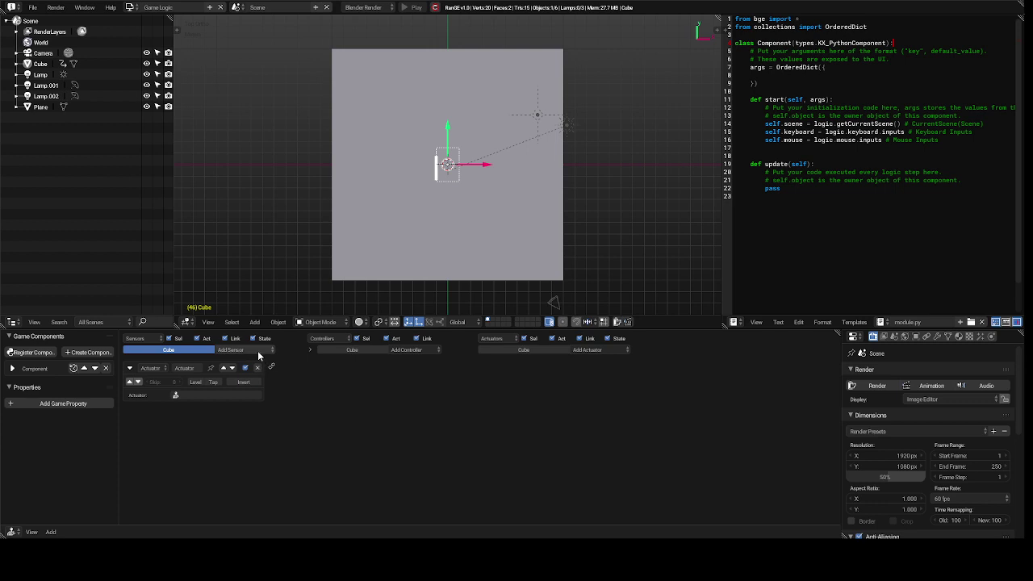
pyautogui.click(253, 351)
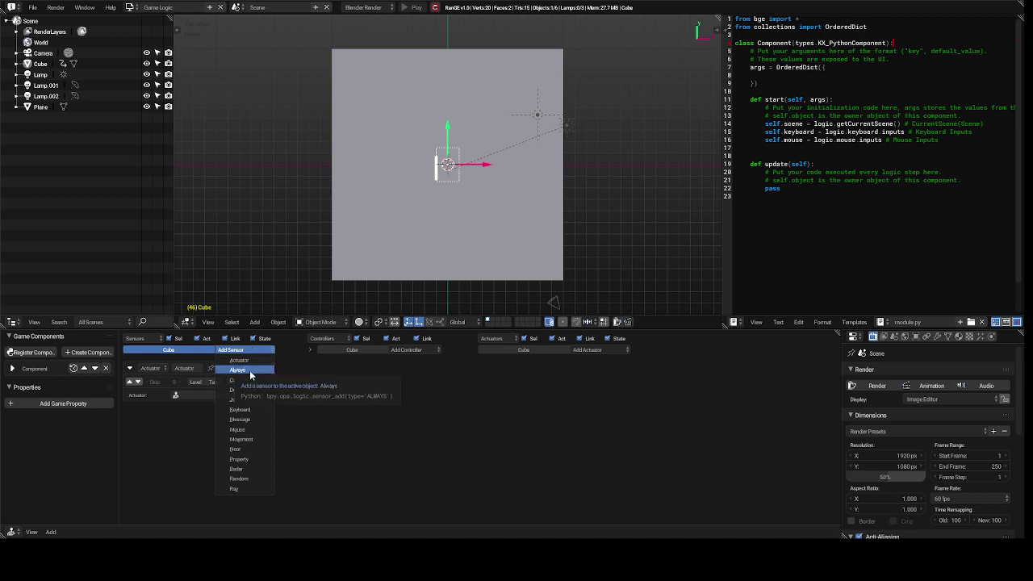
pyautogui.click(247, 370)
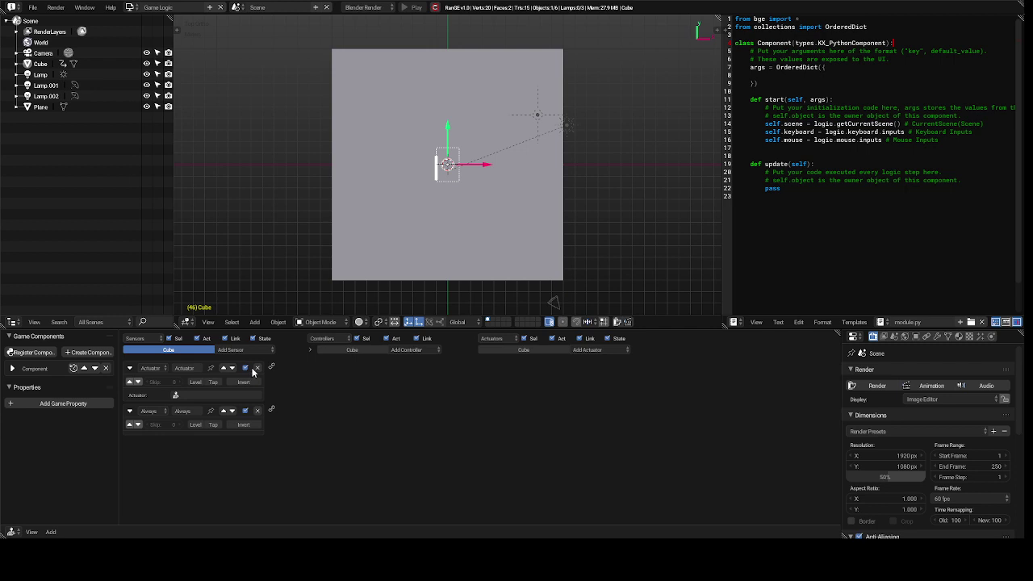
pyautogui.click(258, 368)
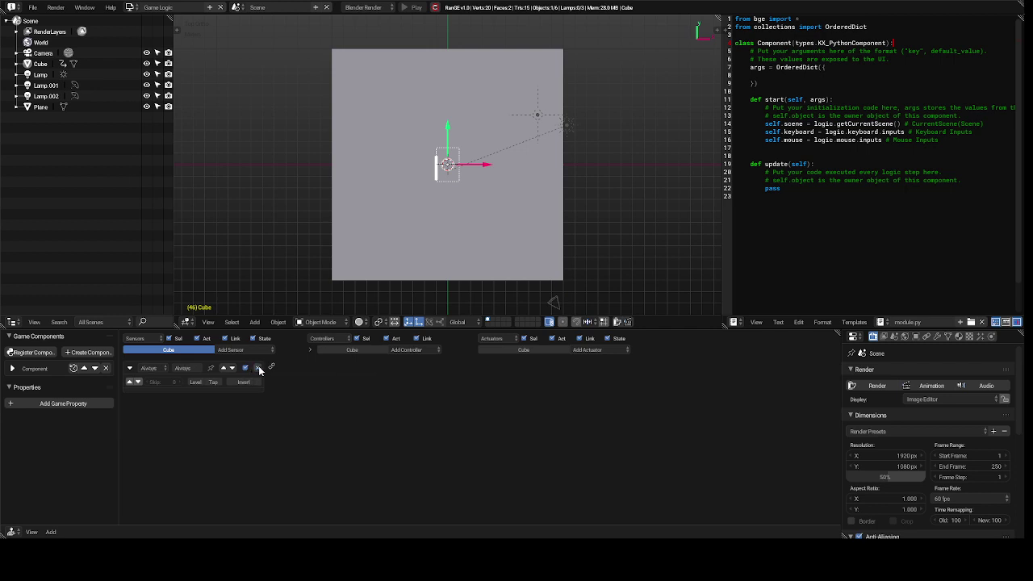
# Step: Add an And controller to the cube and link the Always sensor to it
pyautogui.click(408, 352)
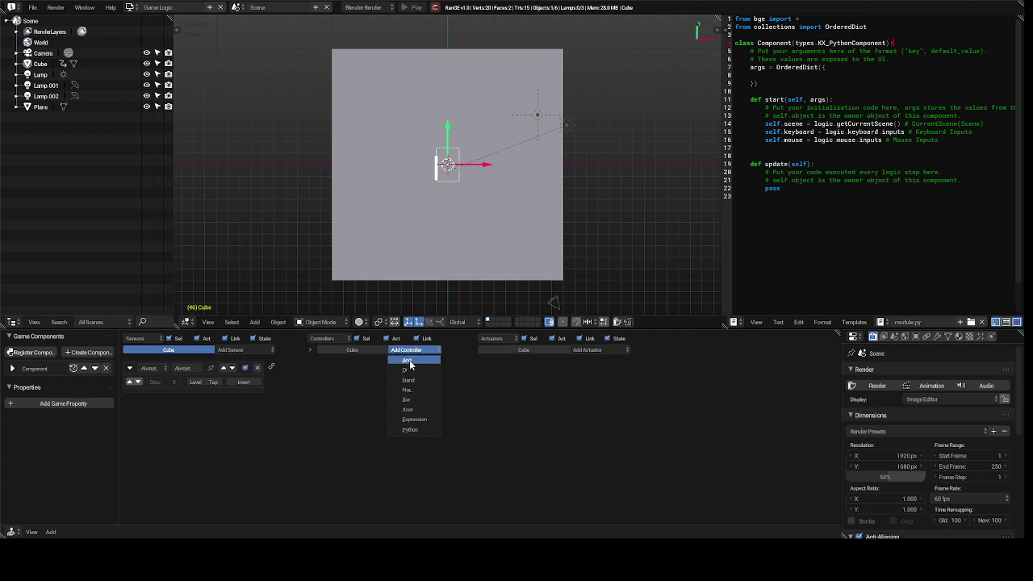
pyautogui.click(411, 361)
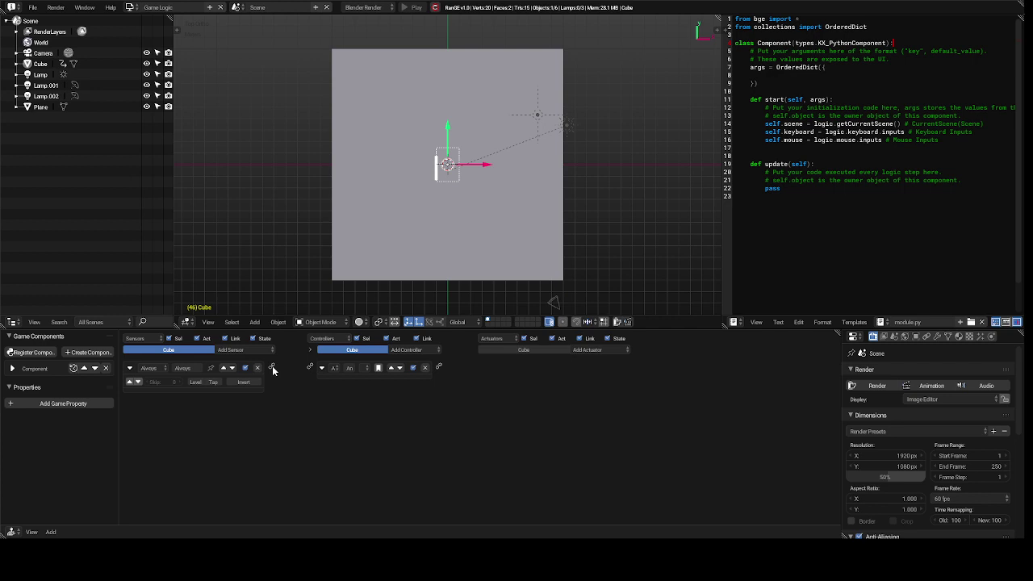
pyautogui.moveTo(273, 370); pyautogui.dragTo(310, 371)
# Step: Add an Action actuator linked to the And controller and assign CubeAction as its action
pyautogui.click(595, 351)
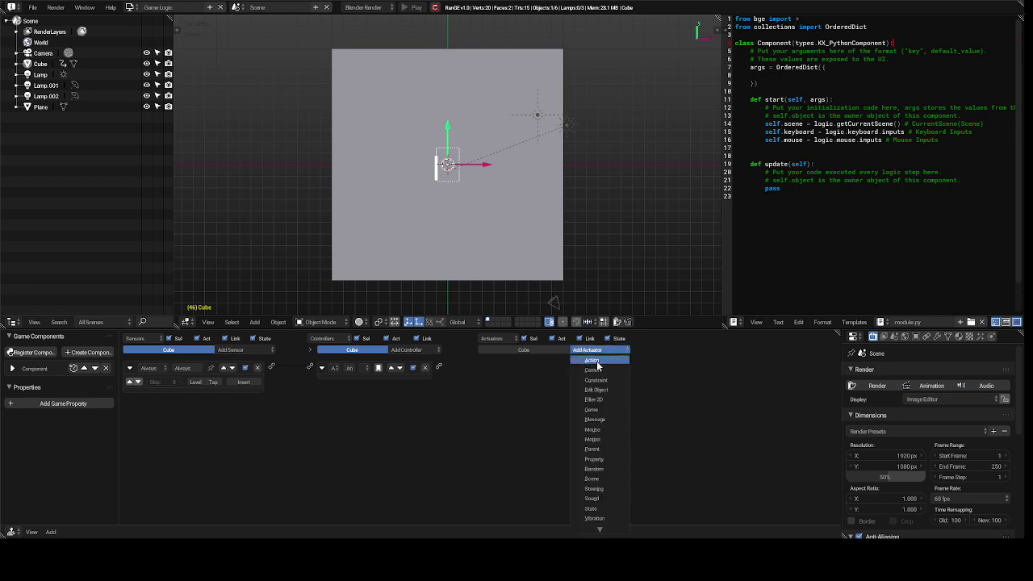
pyautogui.click(598, 365)
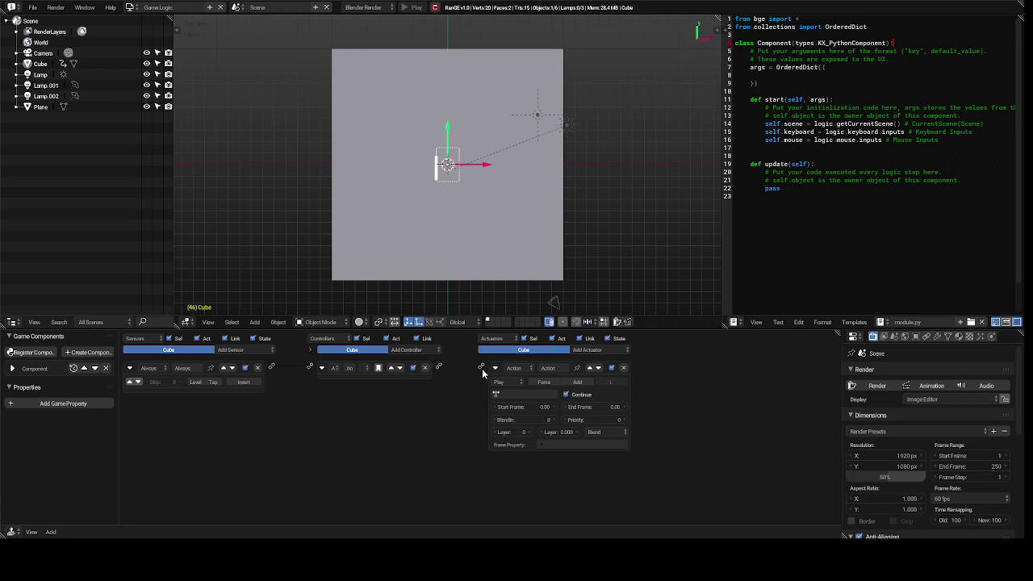
pyautogui.moveTo(483, 369); pyautogui.dragTo(443, 369)
pyautogui.moveTo(440, 368); pyautogui.dragTo(482, 367)
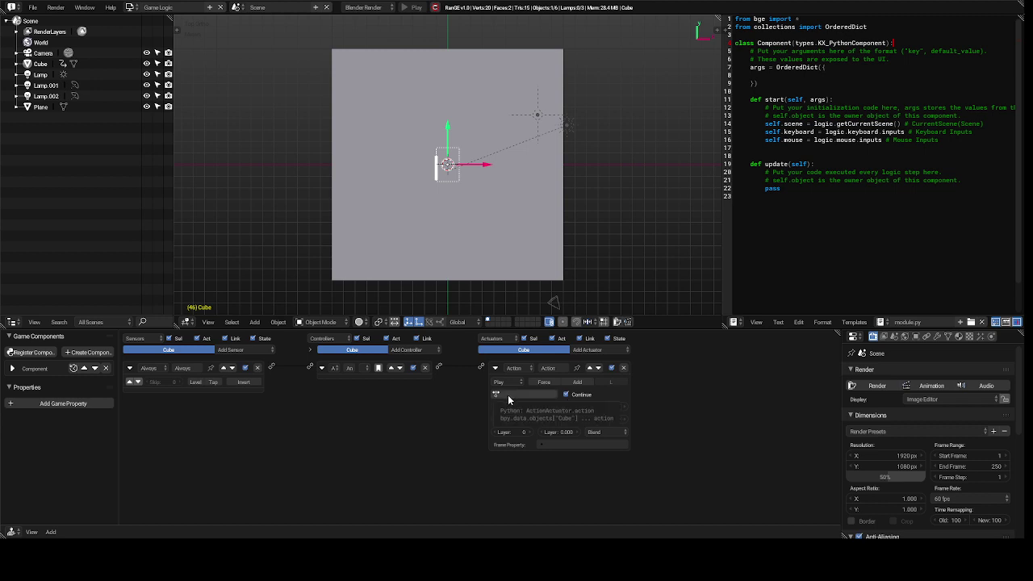
pyautogui.click(509, 395)
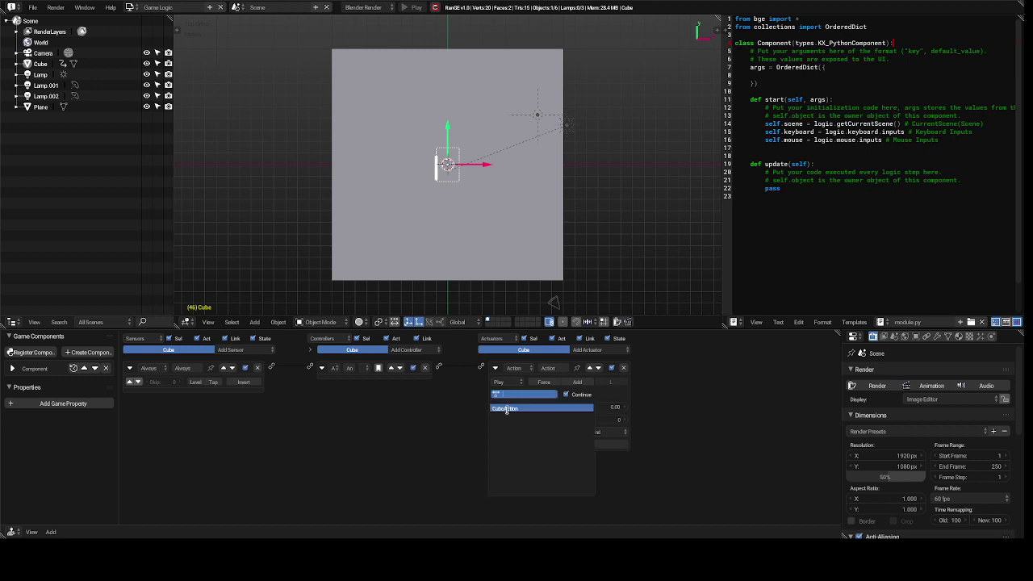
pyautogui.click(506, 409)
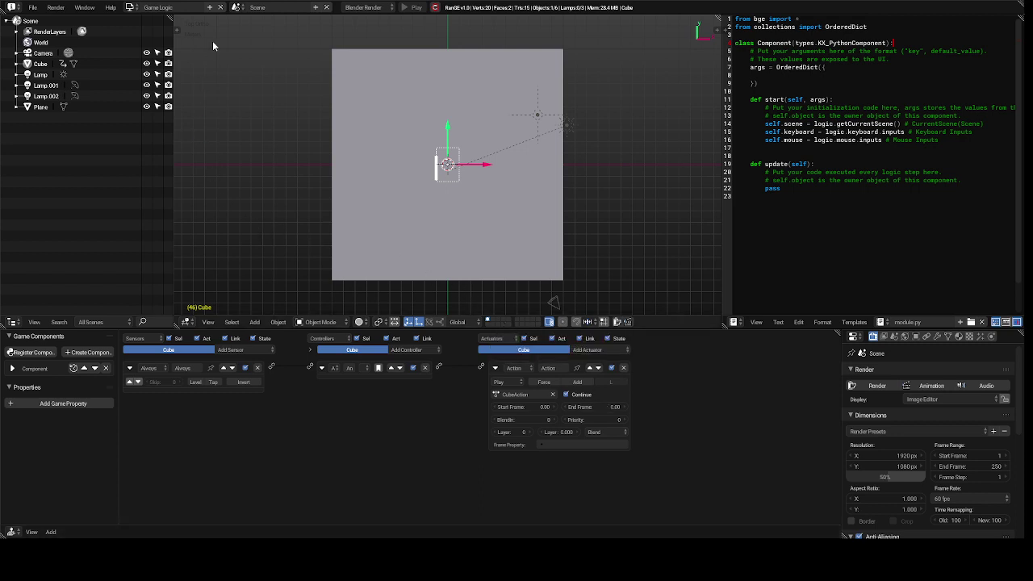
# Step: Check the keyframe range on the Timeline in the Default screen layout, and return to the Game Logic layout
pyautogui.click(129, 8)
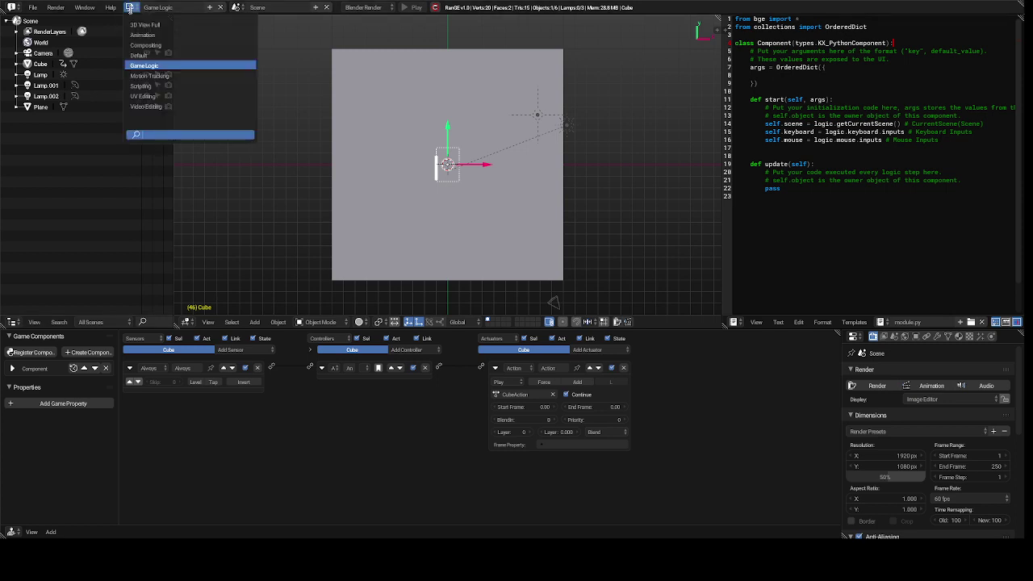
pyautogui.click(154, 66)
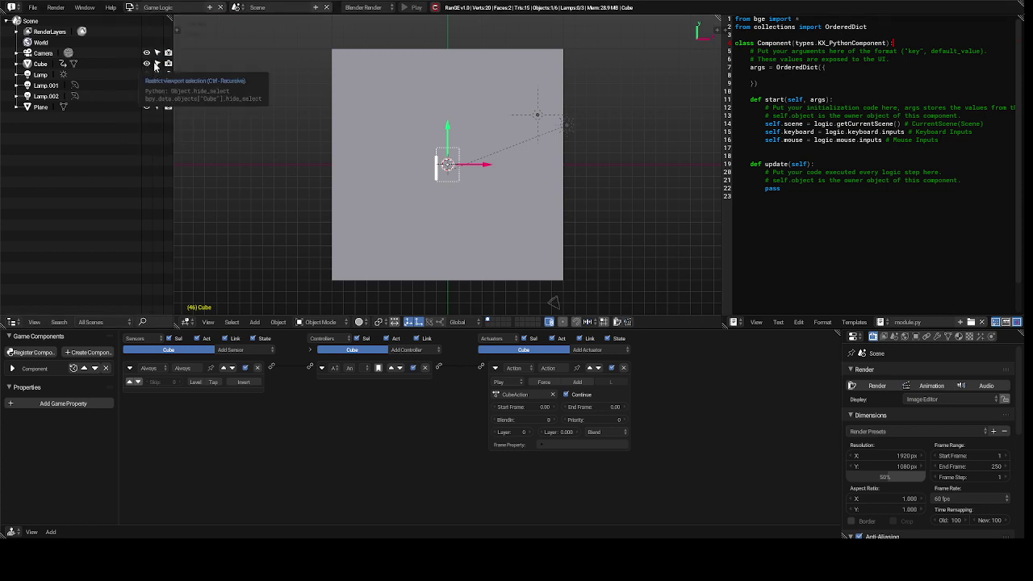
pyautogui.click(129, 8)
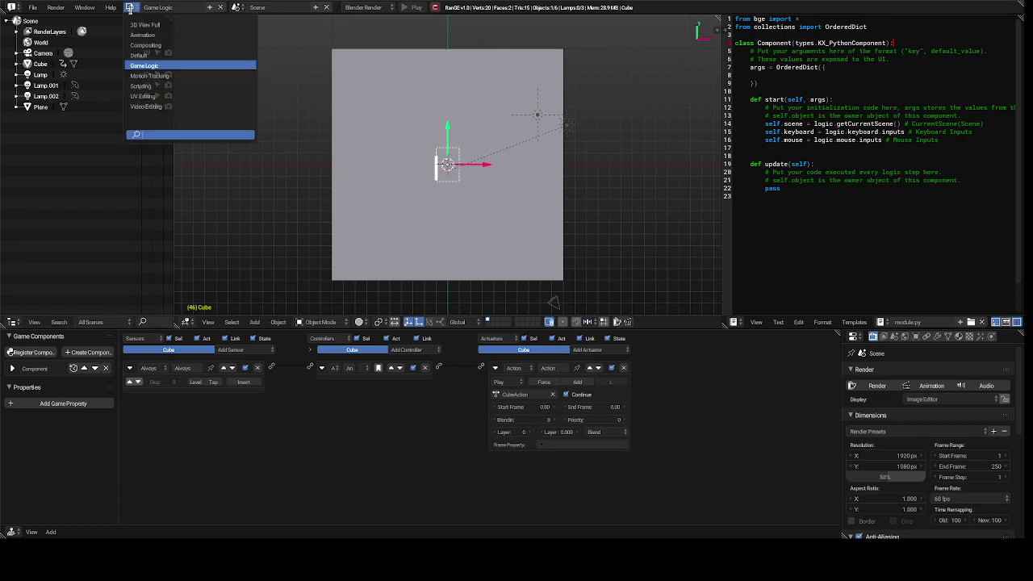
pyautogui.click(150, 56)
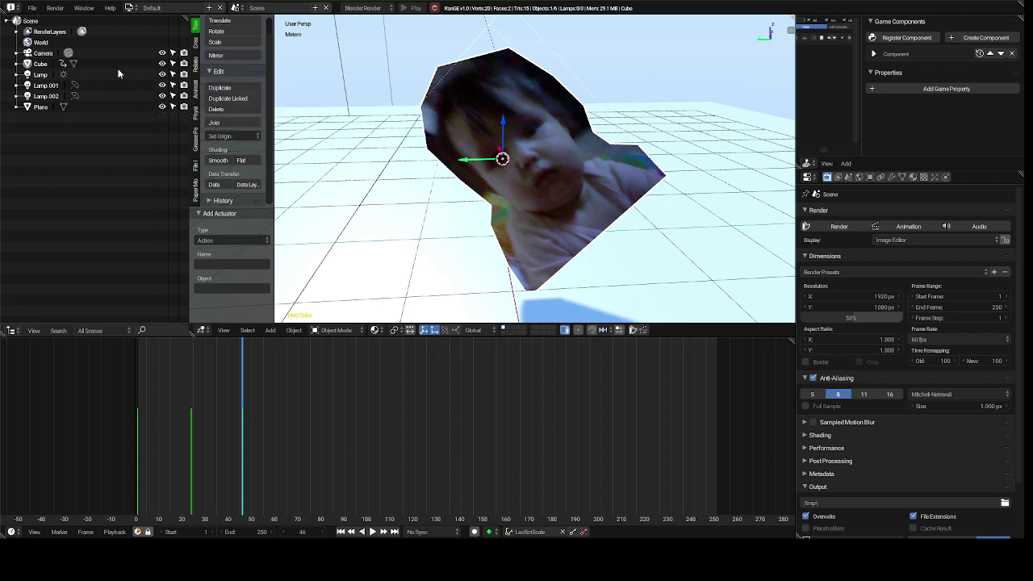
pyautogui.click(130, 10)
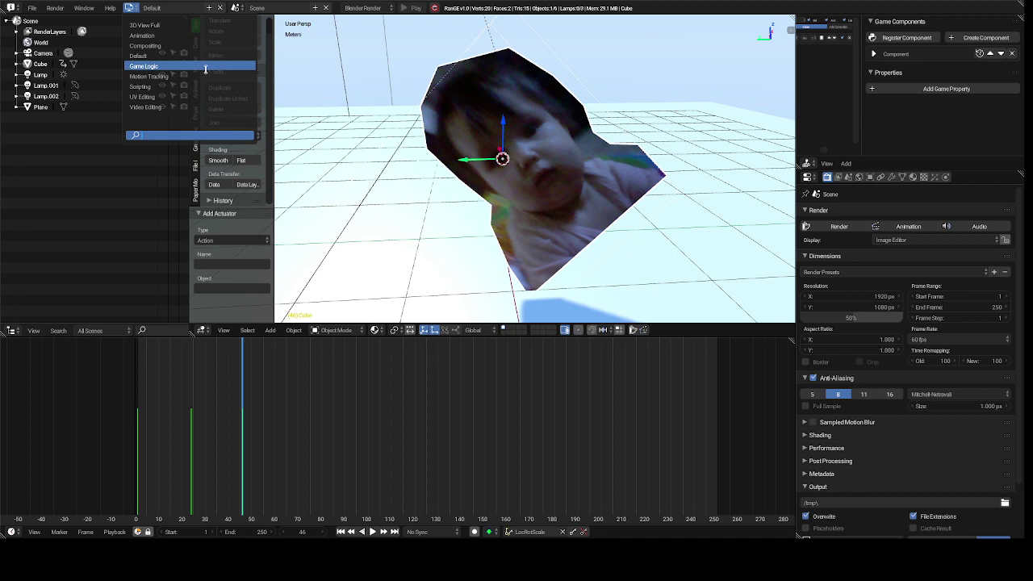
pyautogui.click(204, 67)
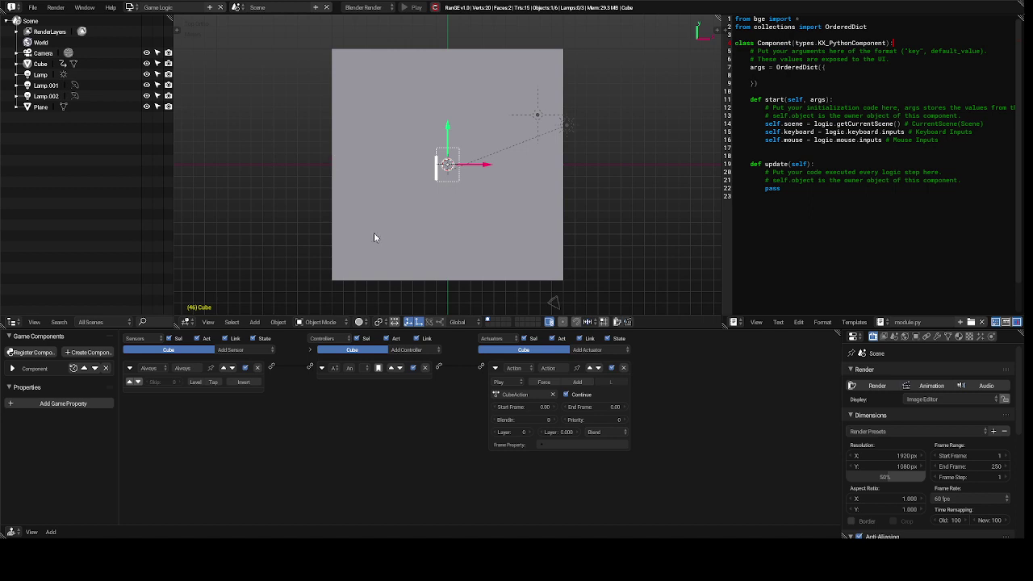
# Step: Set the Action actuator's end frame to 50 and its play type to Ping Pong
pyautogui.click(600, 408)
pyautogui.press('Return')
pyautogui.click(513, 385)
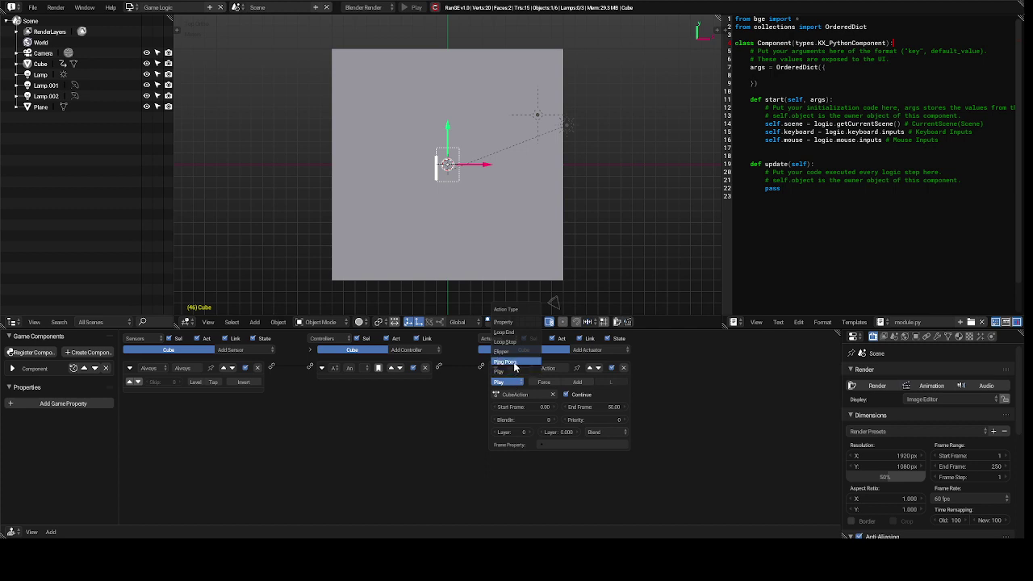
pyautogui.click(516, 362)
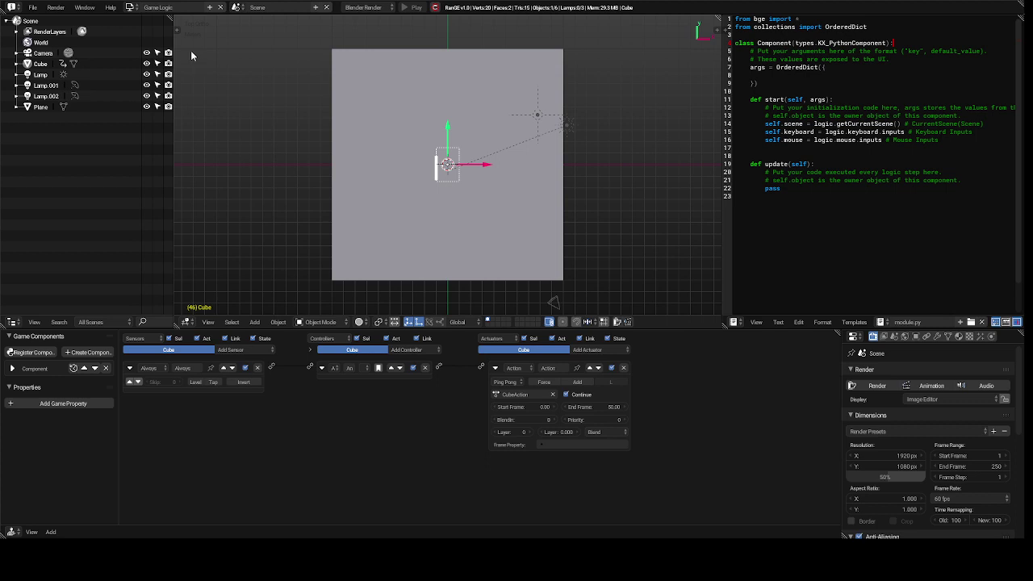
# Step: Switch back to the Default screen layout showing the cutout and its Timeline
pyautogui.click(130, 7)
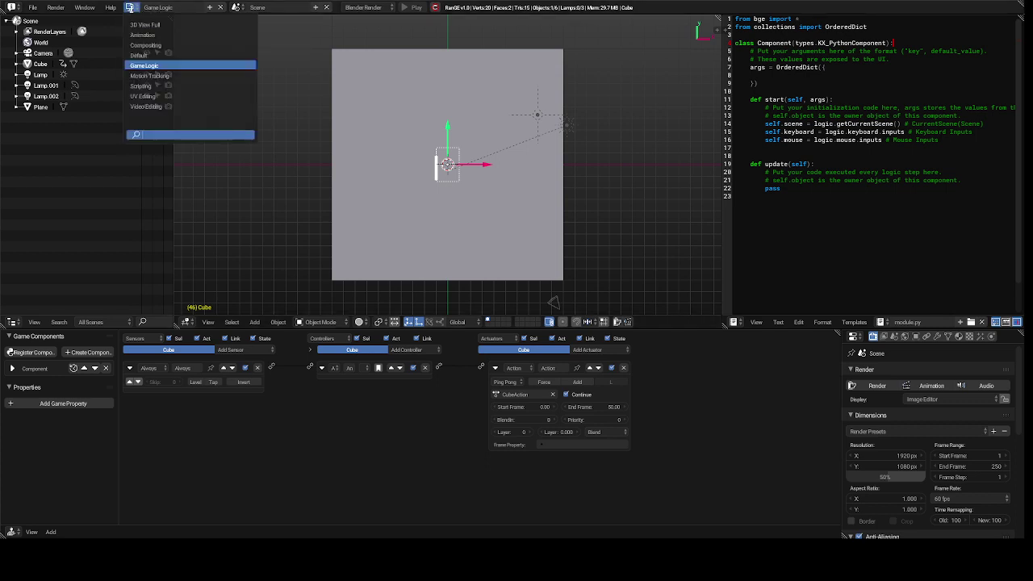
pyautogui.click(159, 55)
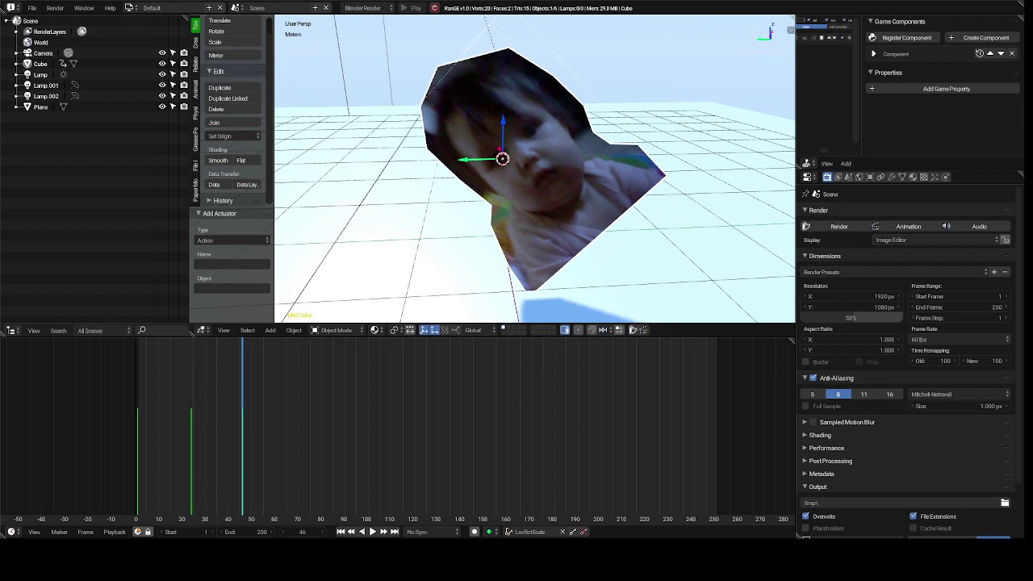
# Step: Switch the render engine from Blender Render to Range and test-run the game in the viewport
pyautogui.click(383, 9)
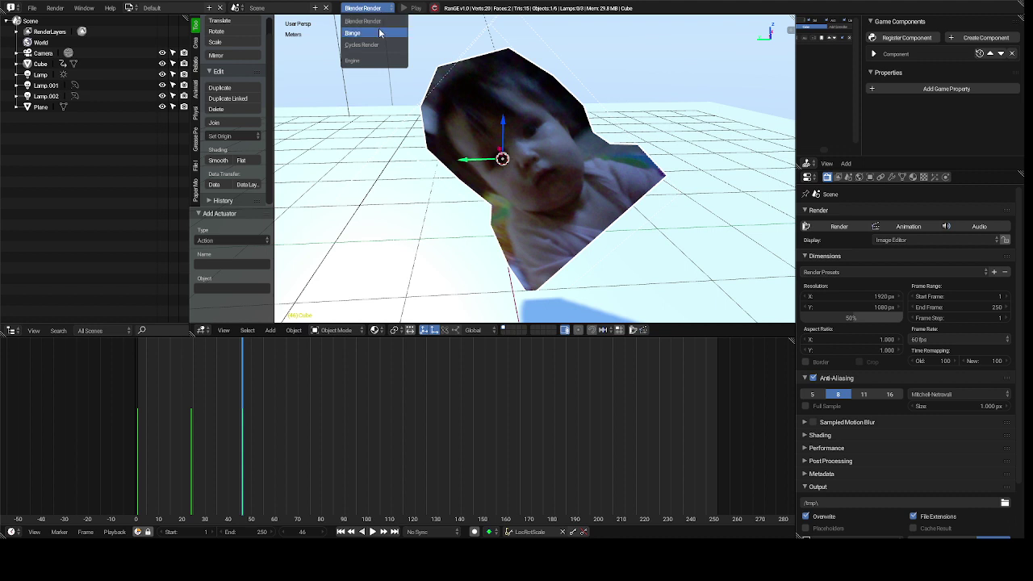
pyautogui.click(380, 33)
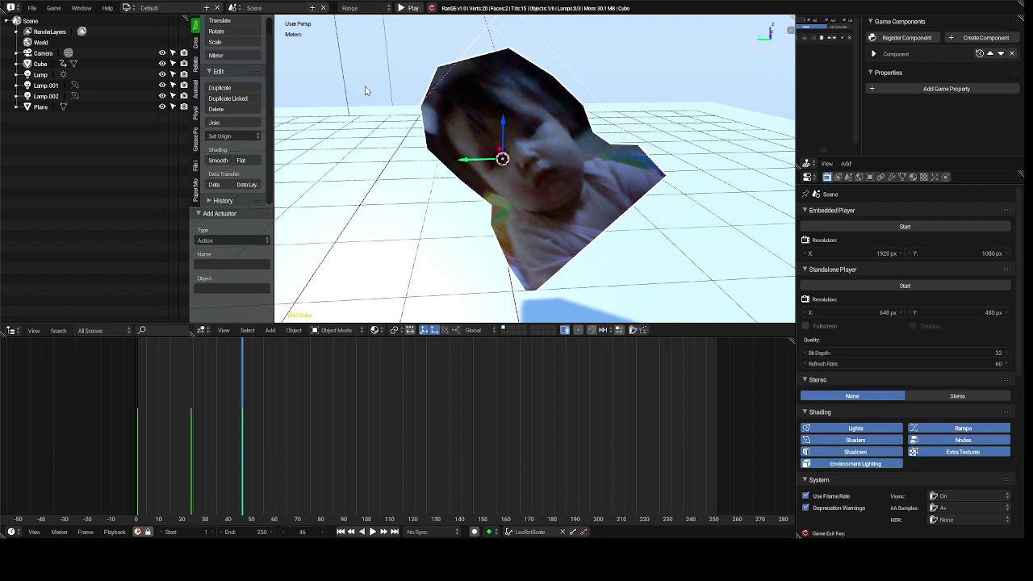
pyautogui.press('p')
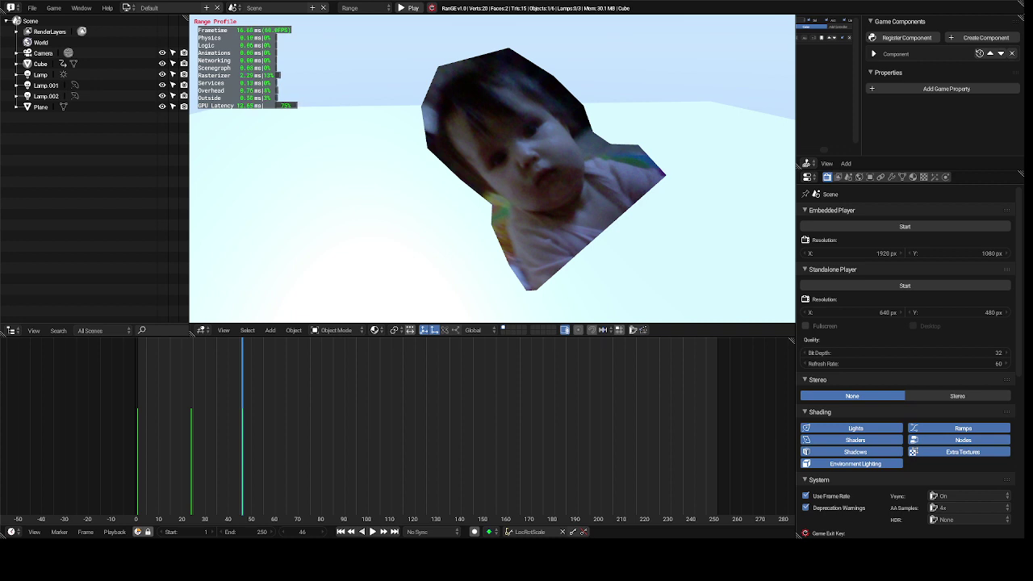
pyautogui.press('Escape')
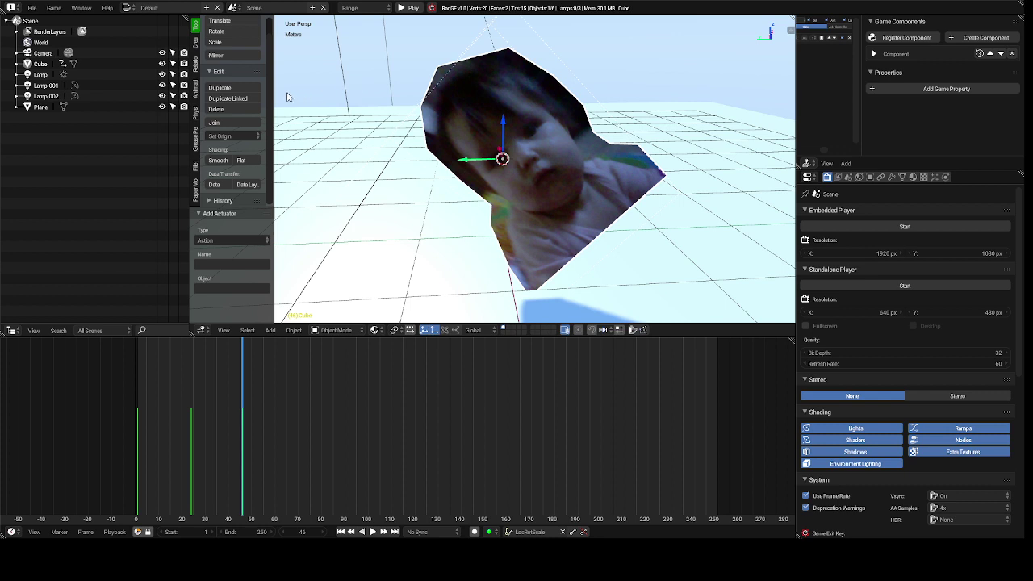
# Step: Return to the Game Logic layout and lower the Action actuator's end frame to 48
pyautogui.click(127, 9)
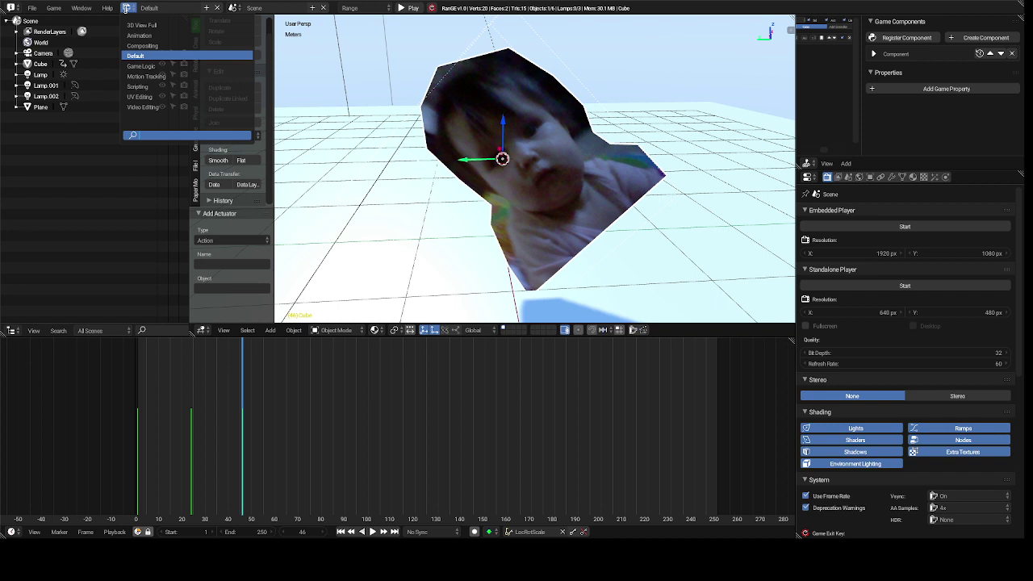
pyautogui.click(141, 66)
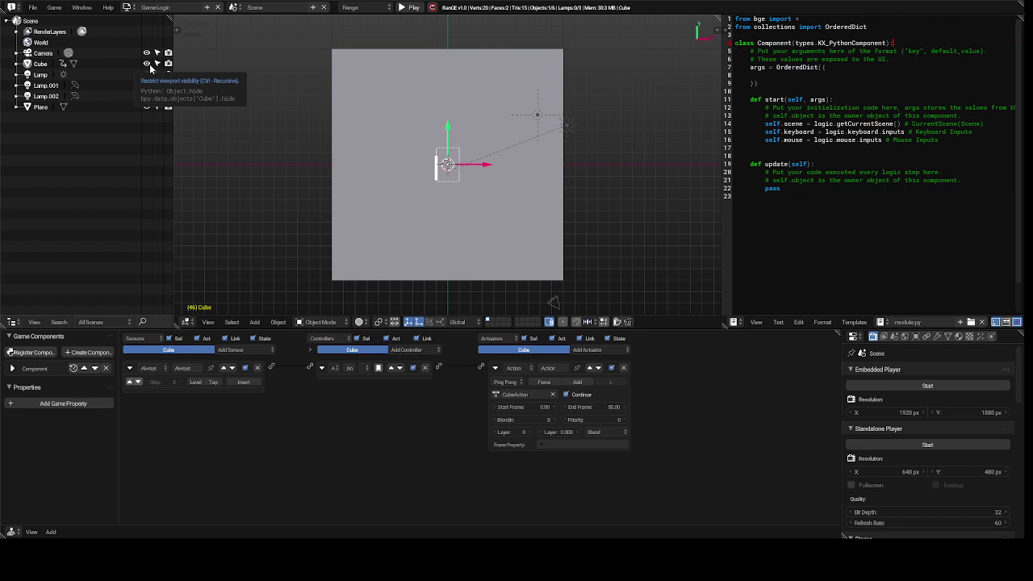
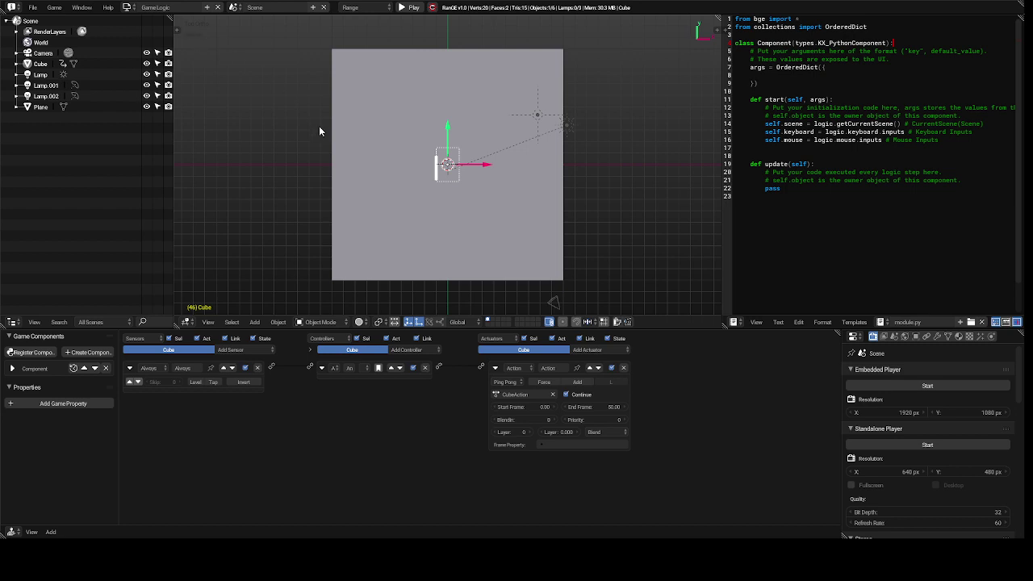
pyautogui.click(567, 412)
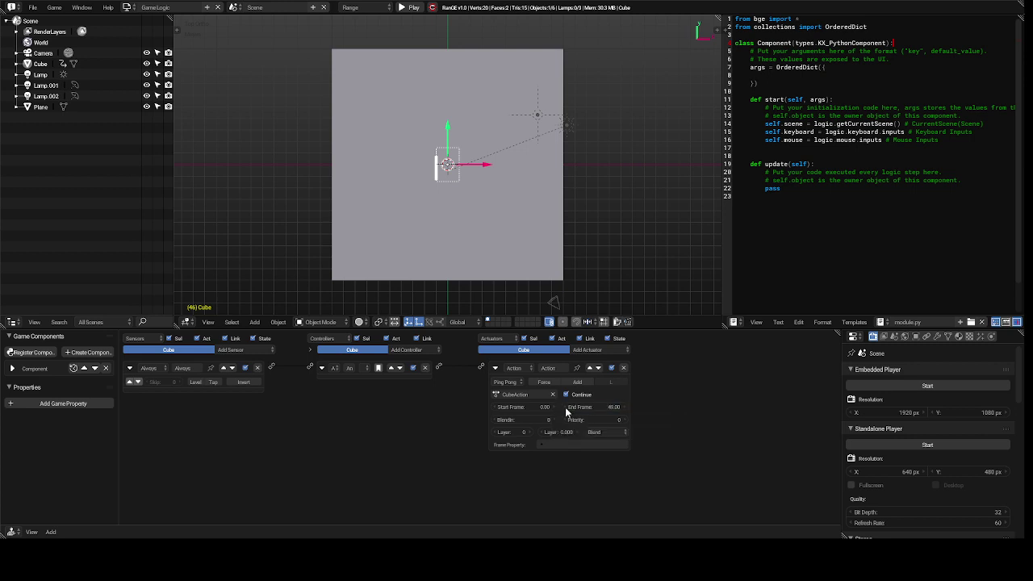
pyautogui.click(567, 412)
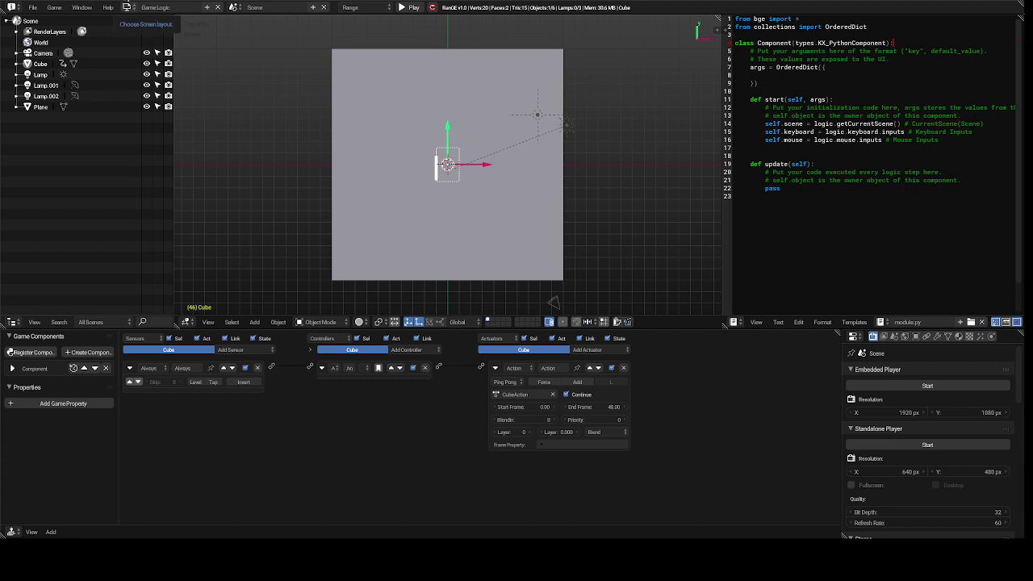
# Step: Test-run the game in the Default layout, and preview the cutout's keyframed animation on the Timeline
pyautogui.click(127, 7)
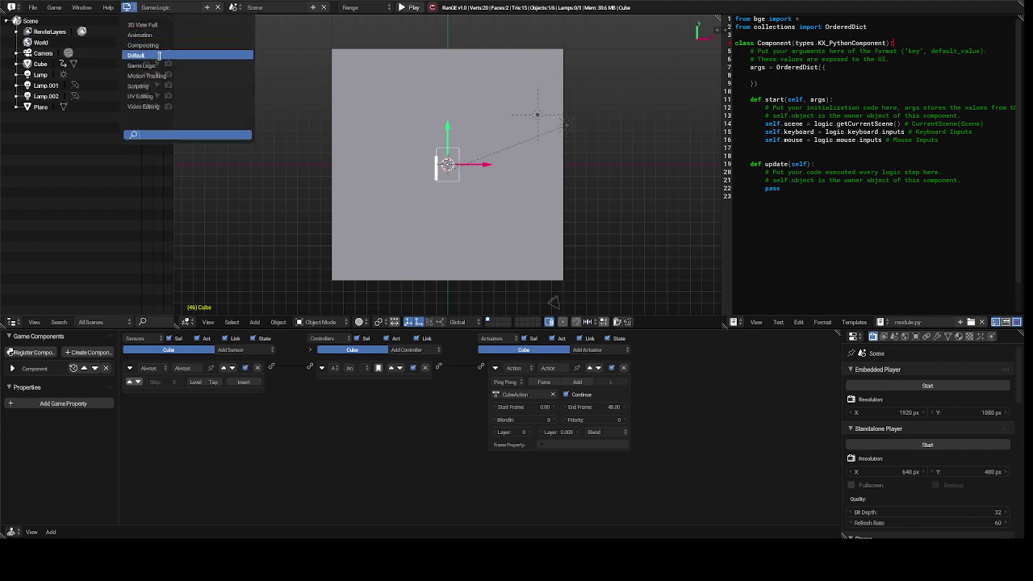
pyautogui.click(157, 55)
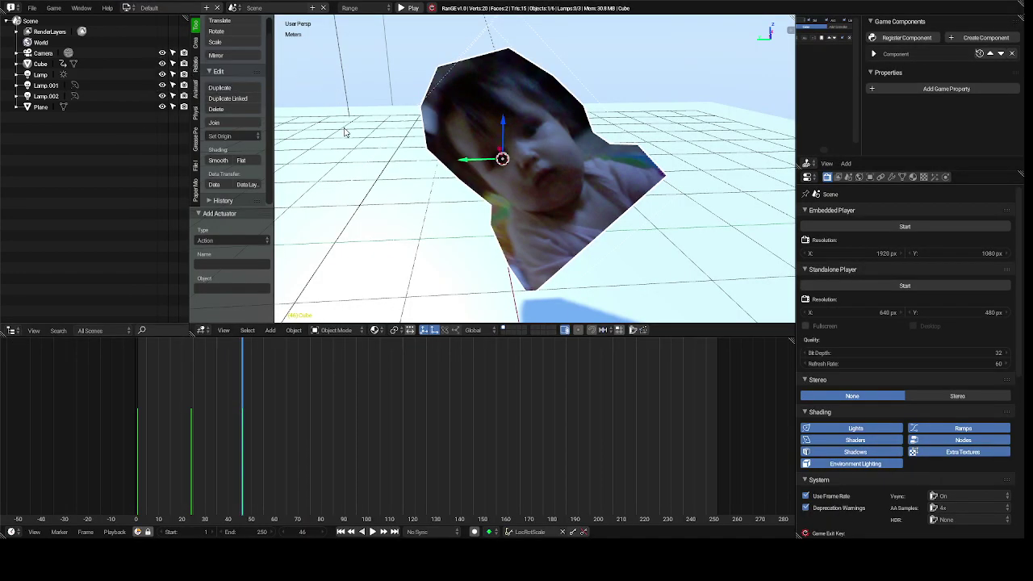
pyautogui.press('p')
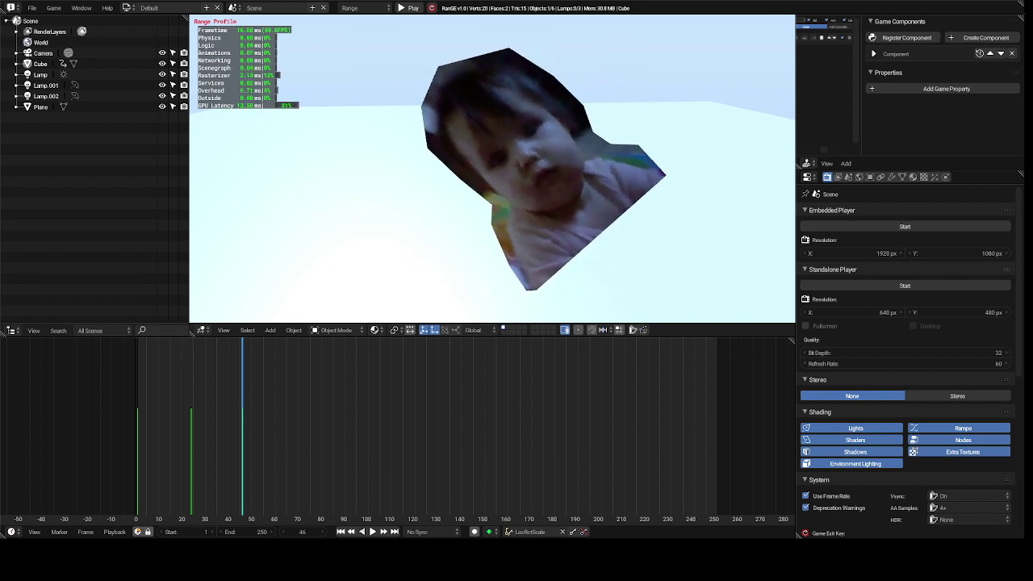
pyautogui.press('Escape')
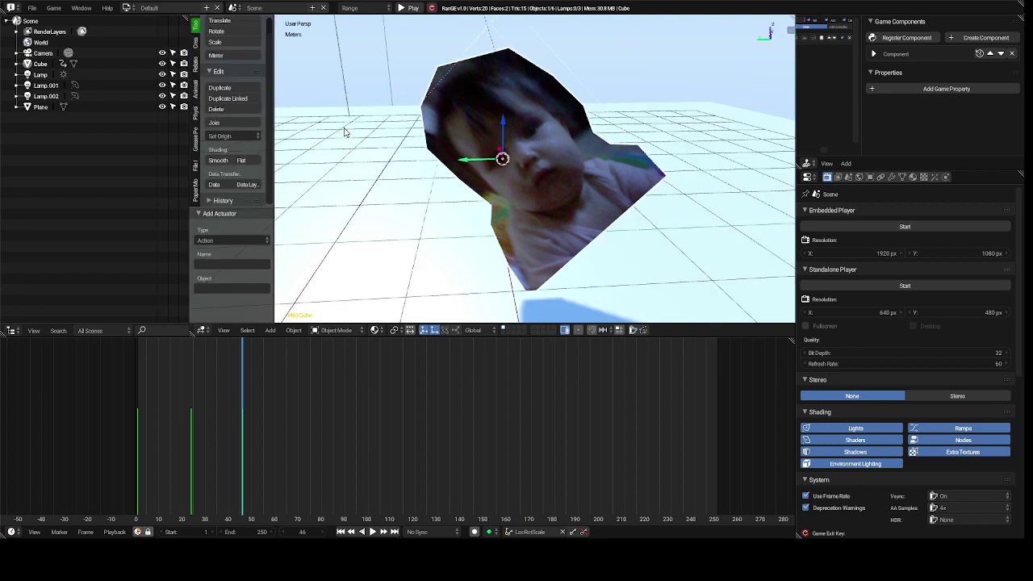
pyautogui.hotkey('alt', 'a')
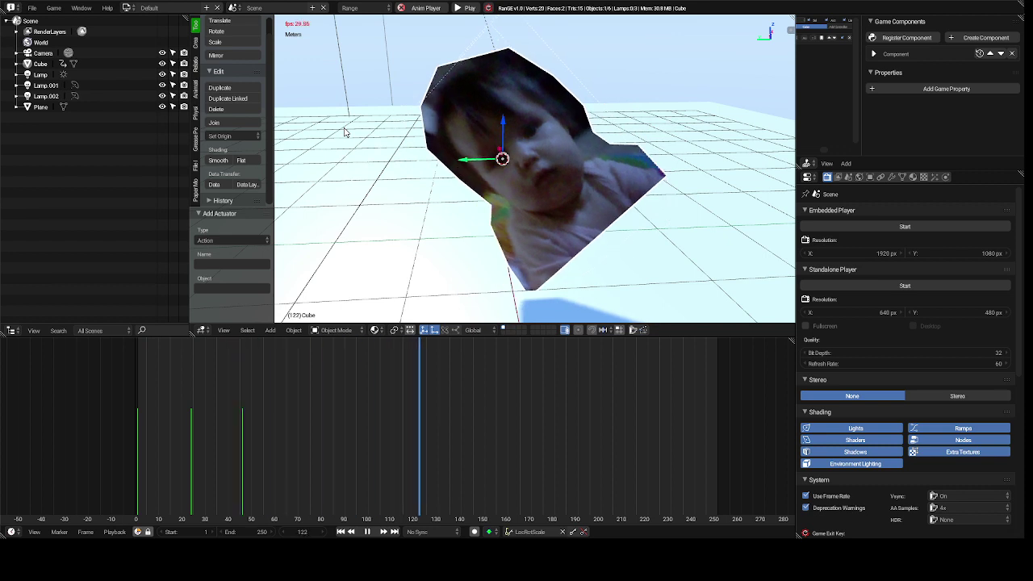
pyautogui.press('Escape')
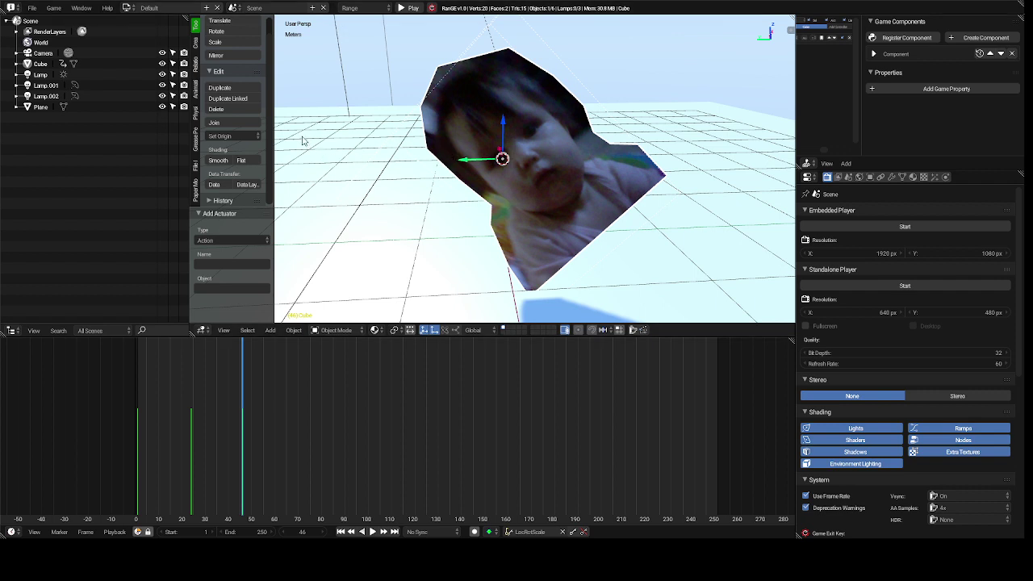
# Step: Set the Action actuator's play type to Loop End in the Game Logic layout
pyautogui.click(127, 9)
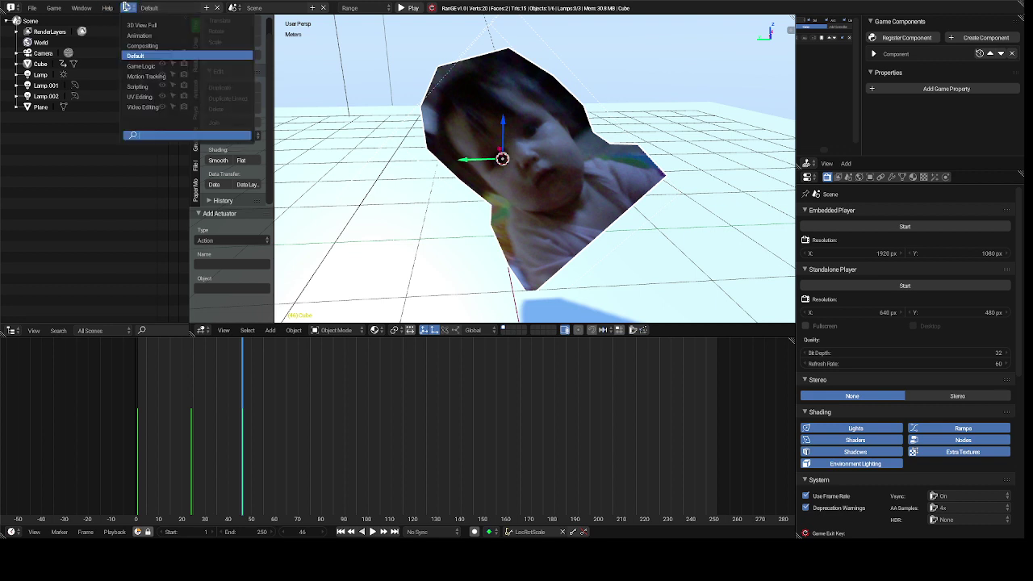
pyautogui.click(177, 65)
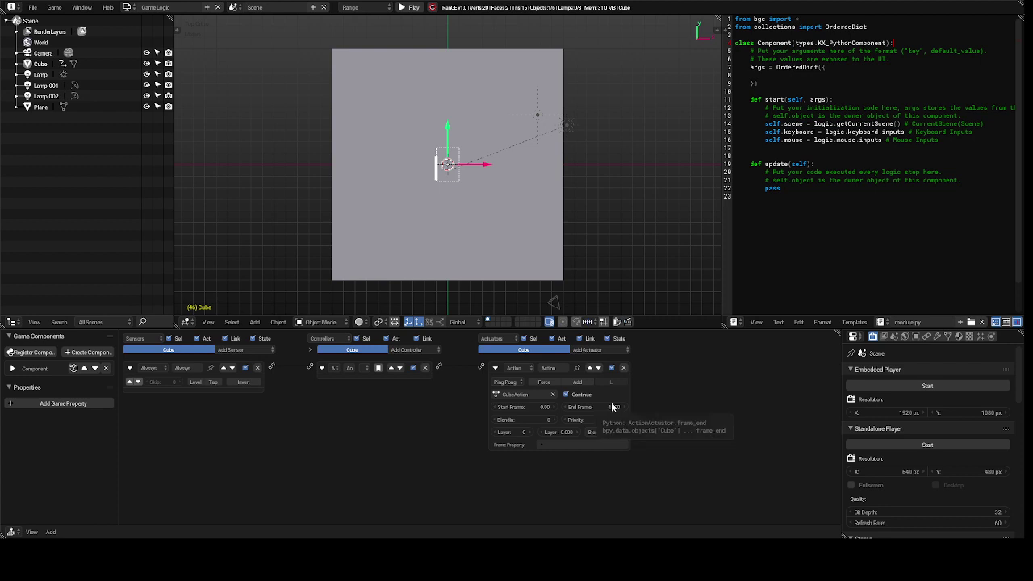
pyautogui.click(514, 384)
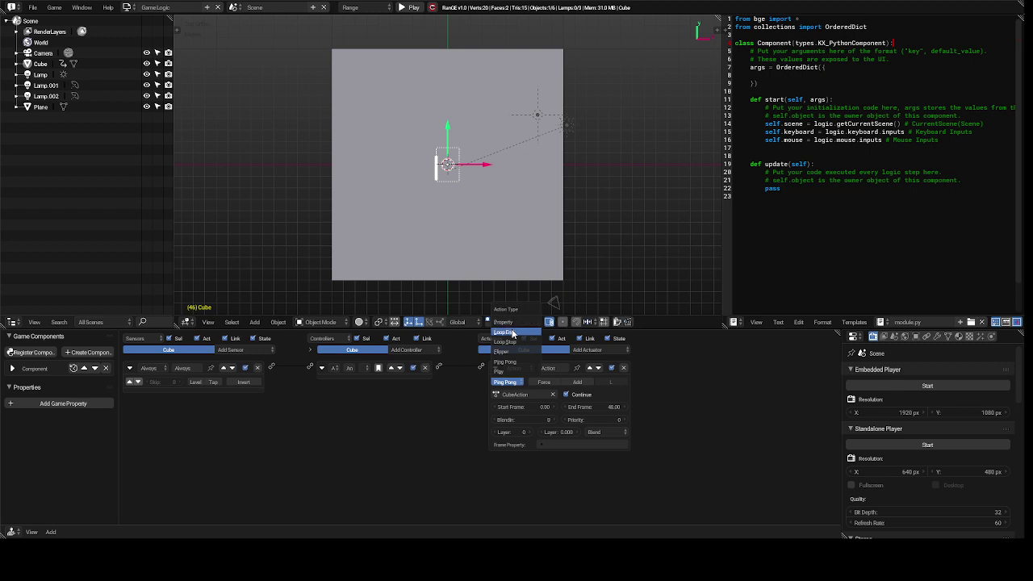
pyautogui.click(512, 334)
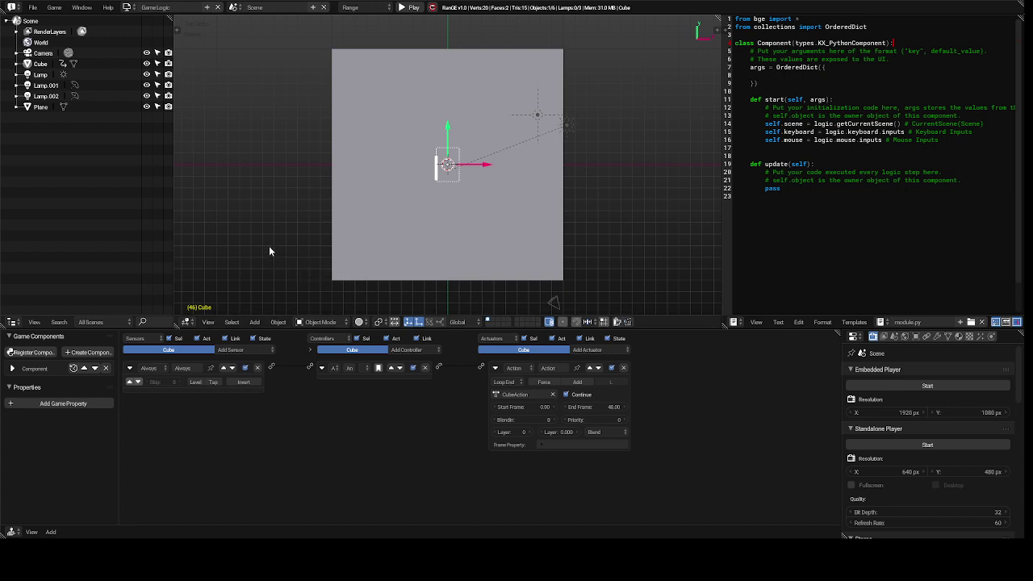
# Step: Test-run the game in the Default layout to check the cutout's looping with Loop End
pyautogui.click(127, 10)
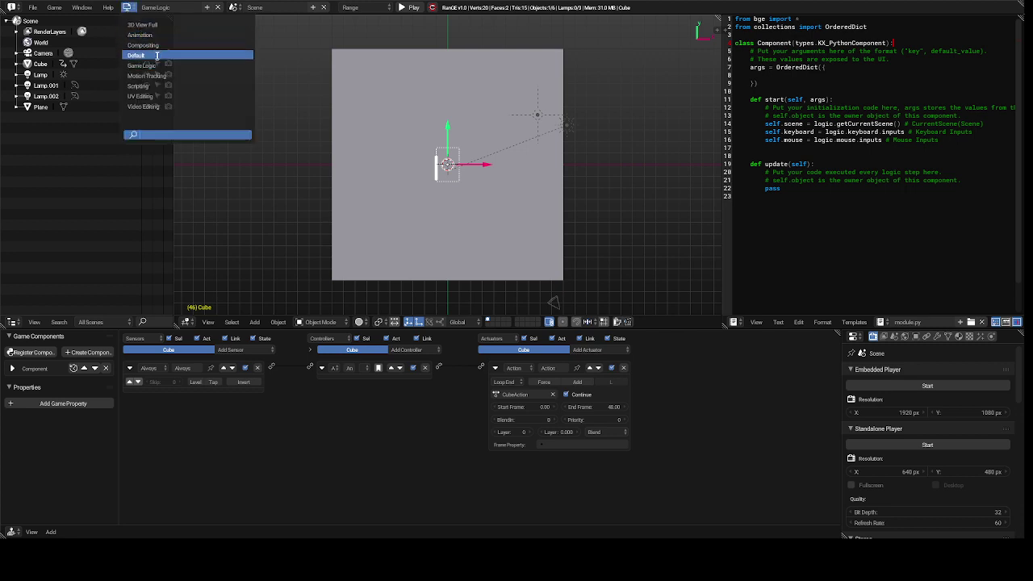
pyautogui.click(157, 55)
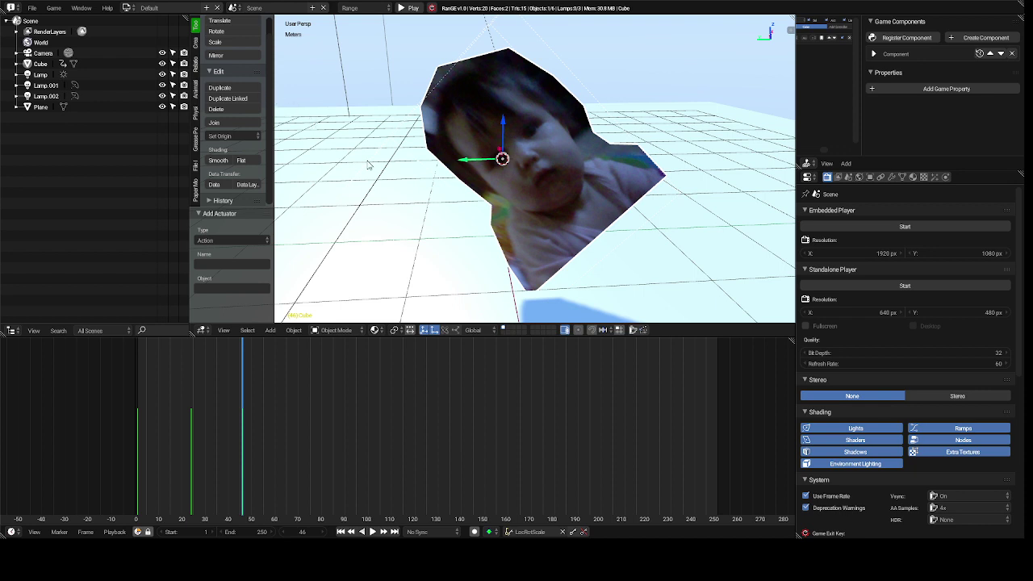
pyautogui.press('p')
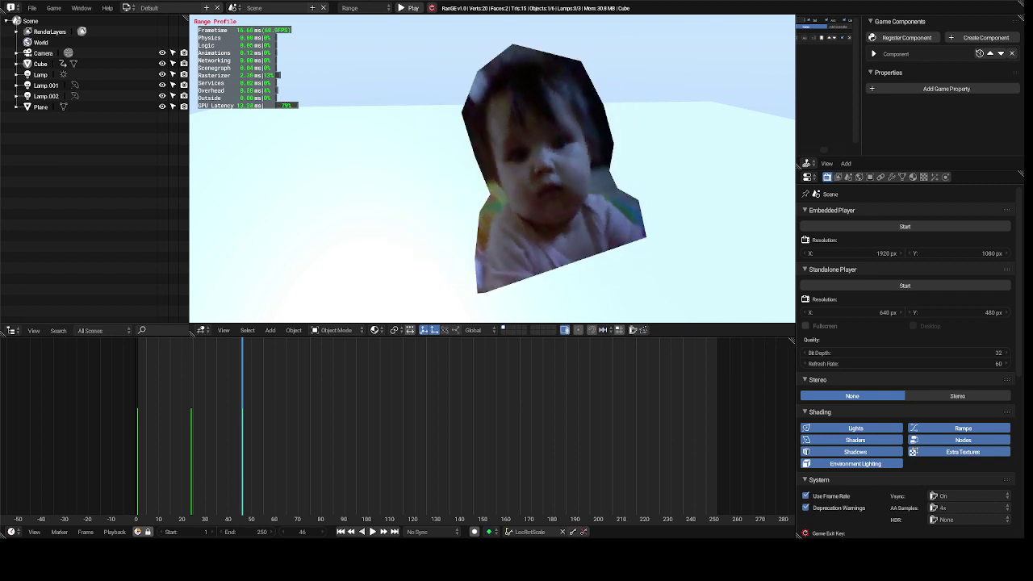
pyautogui.press('Escape')
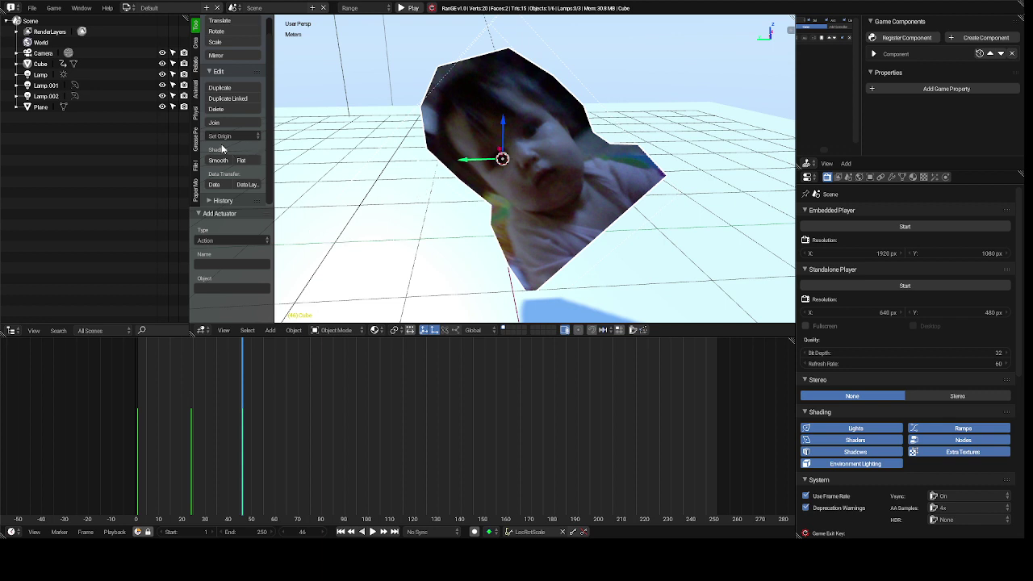
# Step: Change the Action actuator's play type to Loop Stop in the Game Logic layout
pyautogui.click(128, 8)
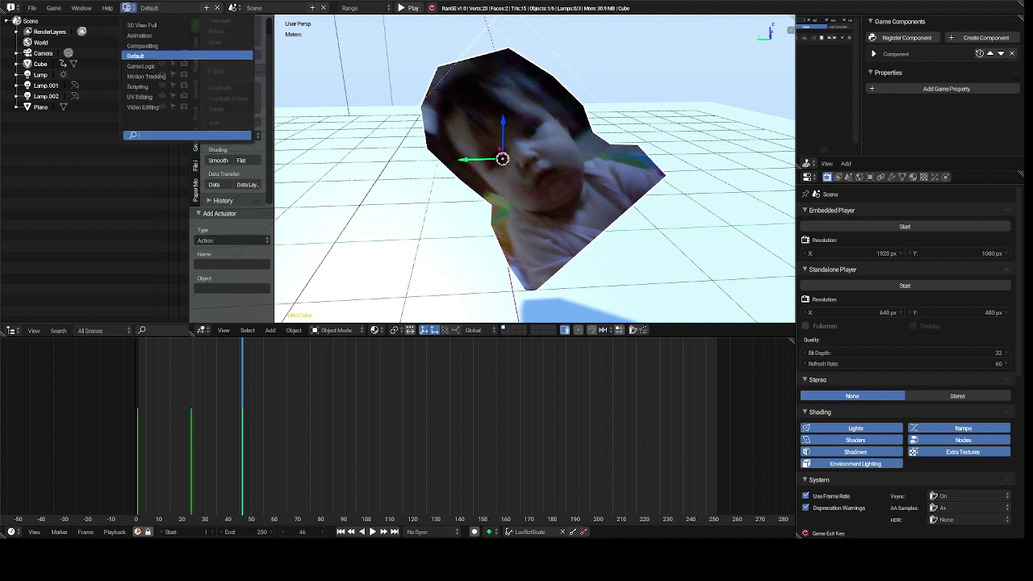
pyautogui.click(156, 64)
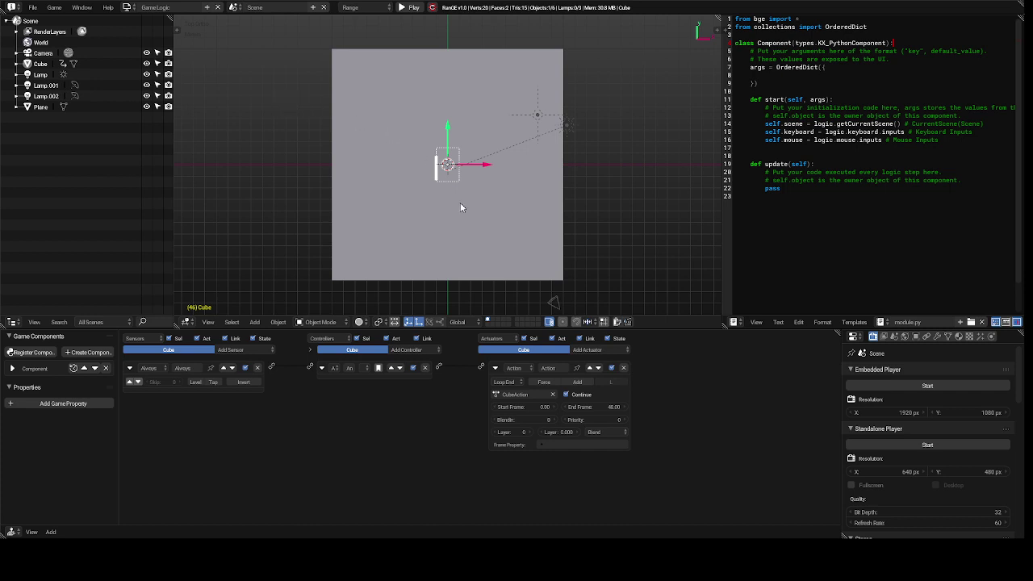
pyautogui.click(507, 384)
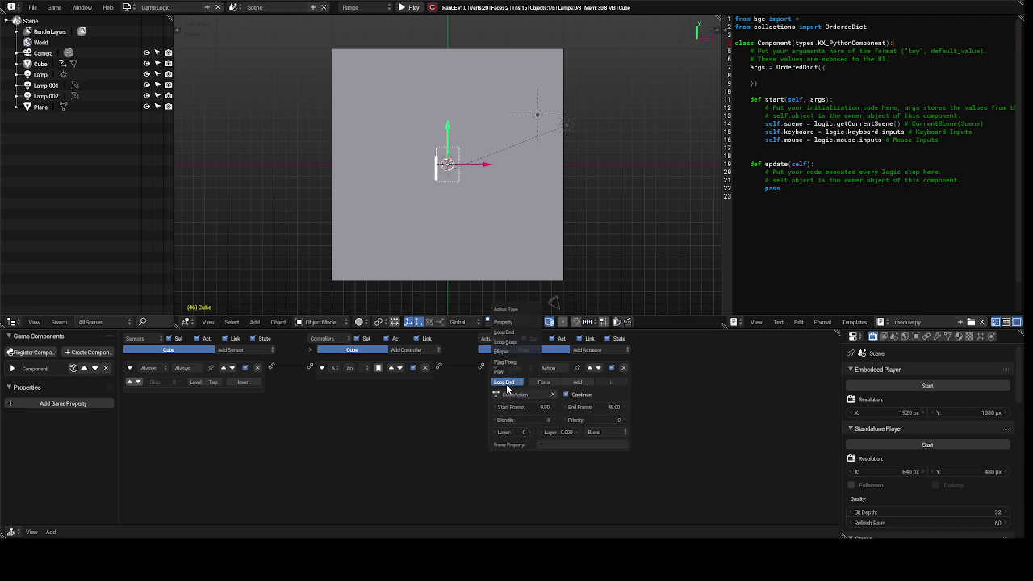
pyautogui.click(524, 342)
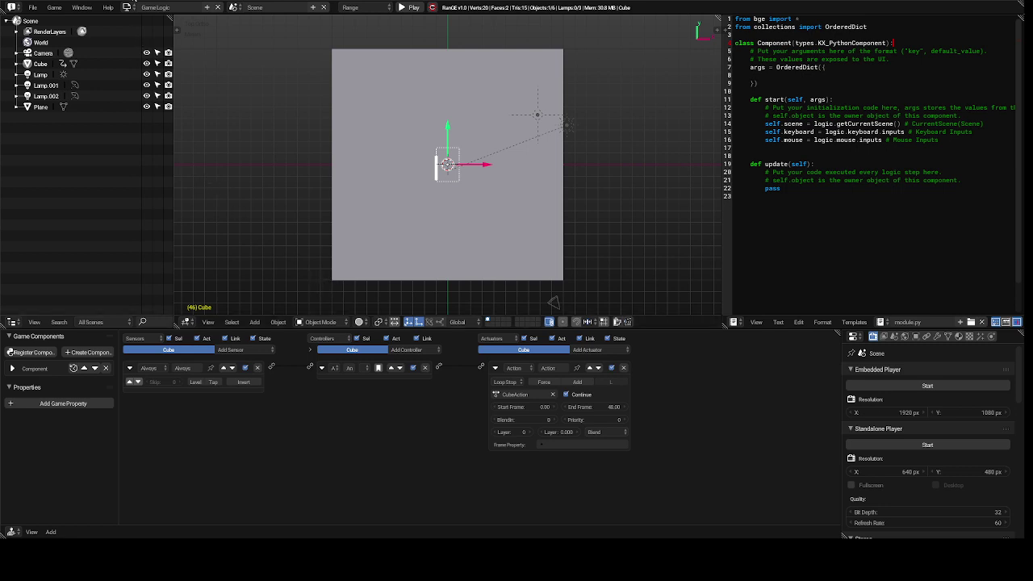
# Step: Test-run the game with Loop Stop in the Default layout, and rerun it with the Timeline reset to frame 1
pyautogui.click(130, 7)
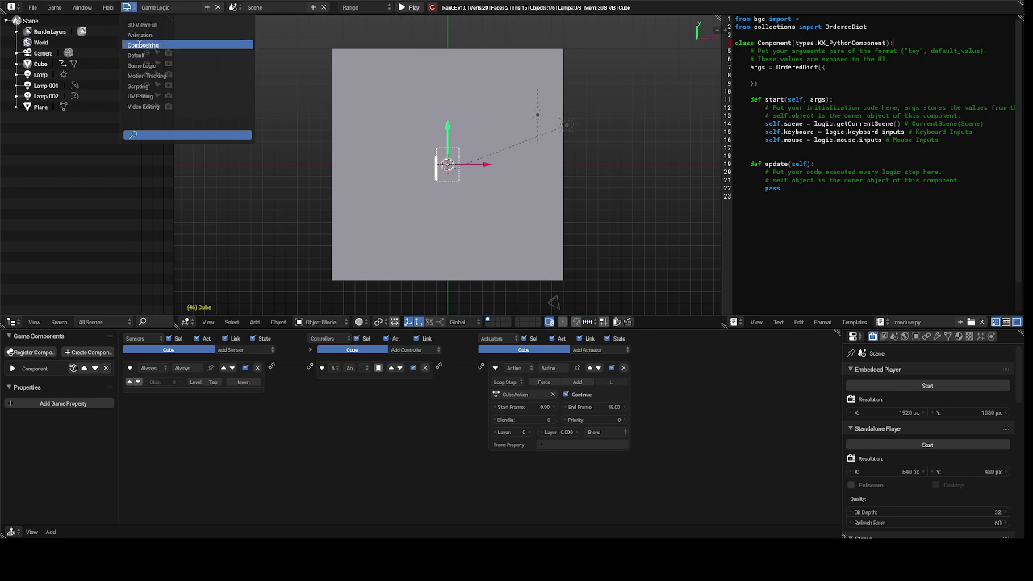
pyautogui.click(147, 54)
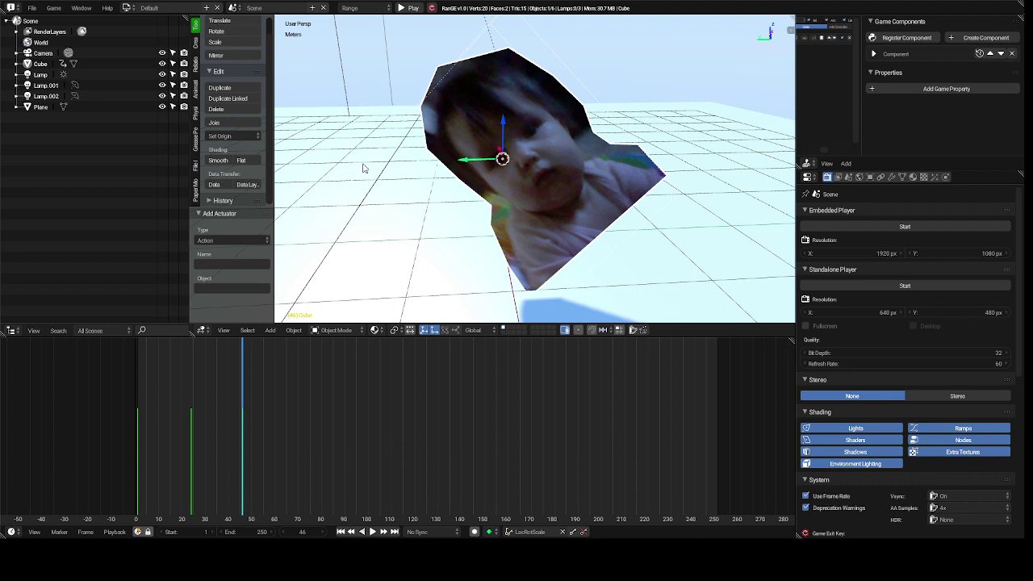
pyautogui.press('p')
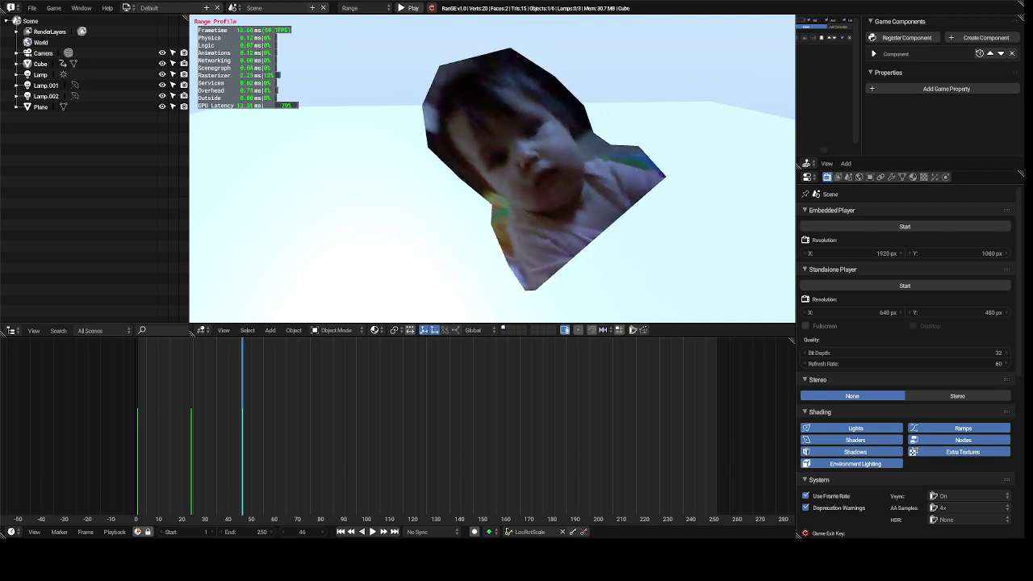
pyautogui.press('Escape')
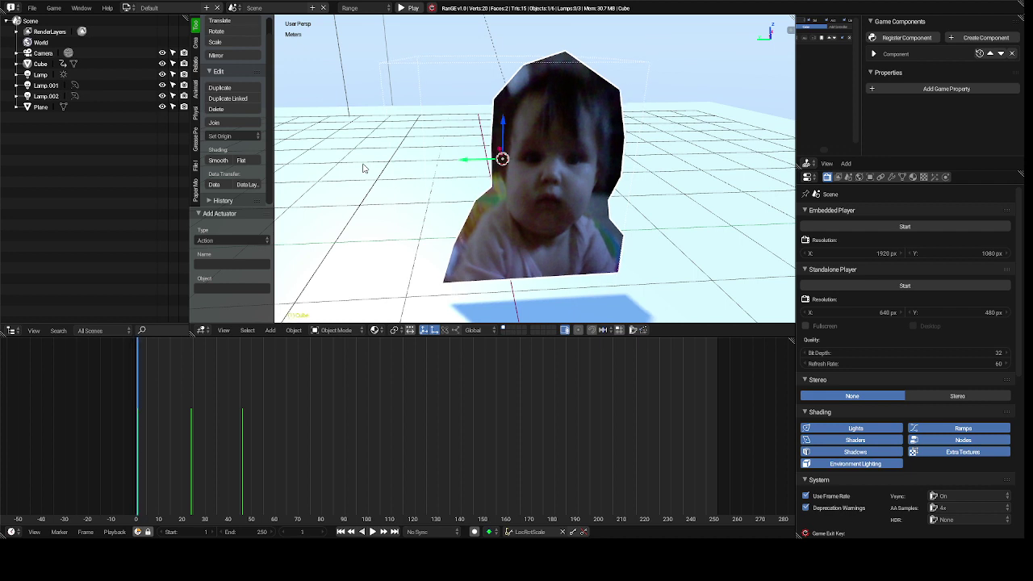
pyautogui.press('p')
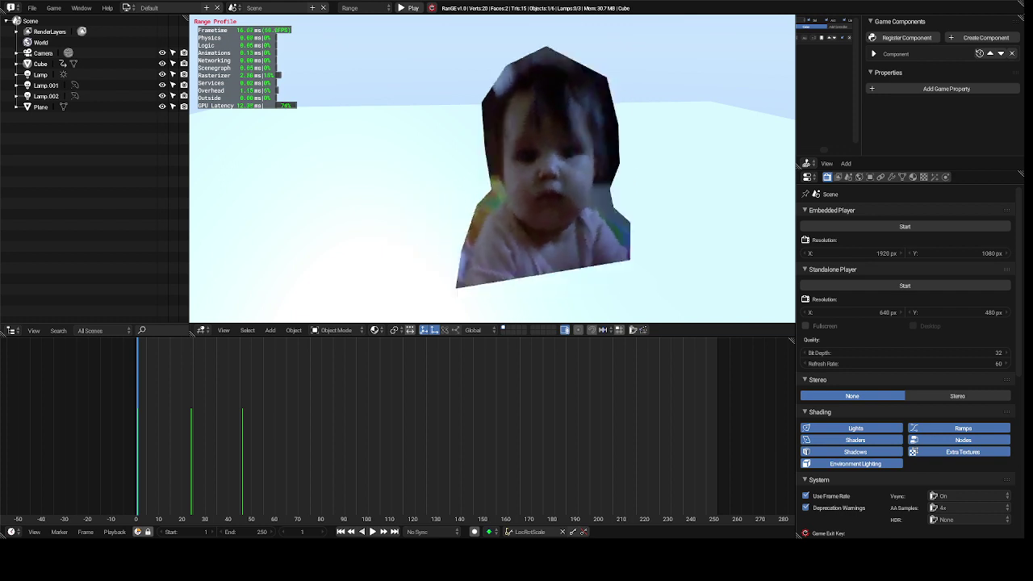
pyautogui.press('Escape')
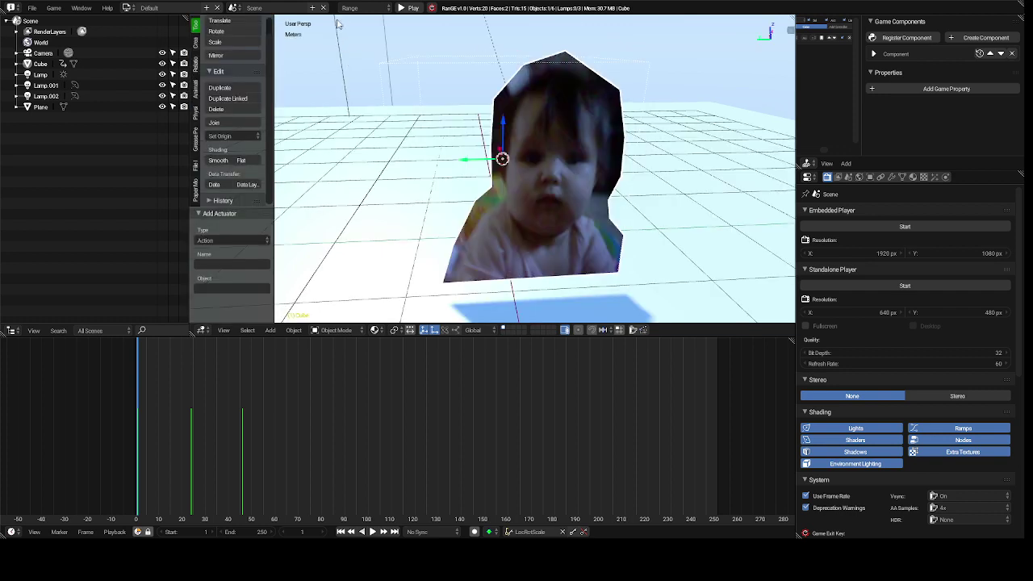
# Step: Switch back to the Game Logic layout showing the cutout's logic bricks
pyautogui.click(129, 8)
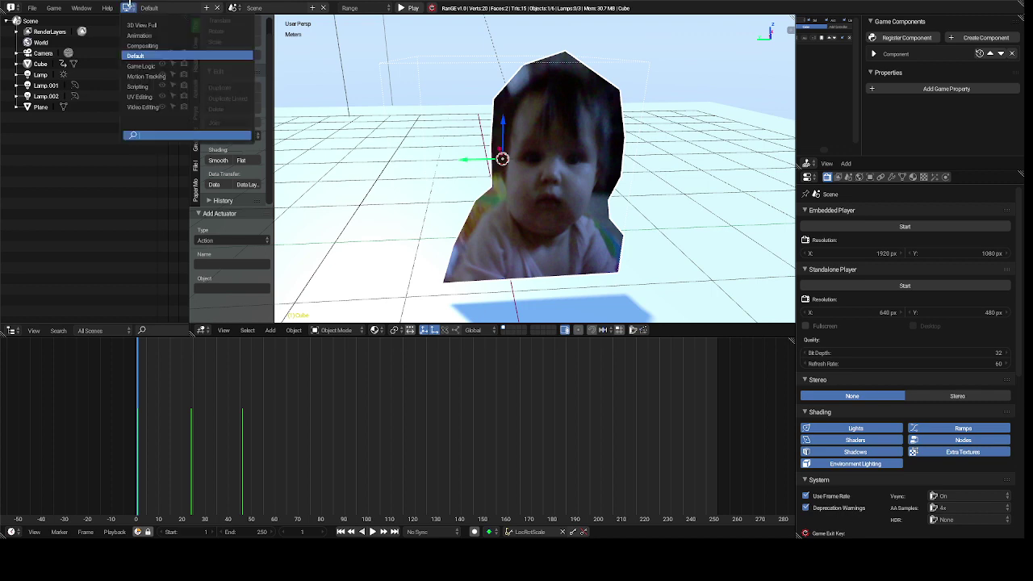
pyautogui.click(142, 66)
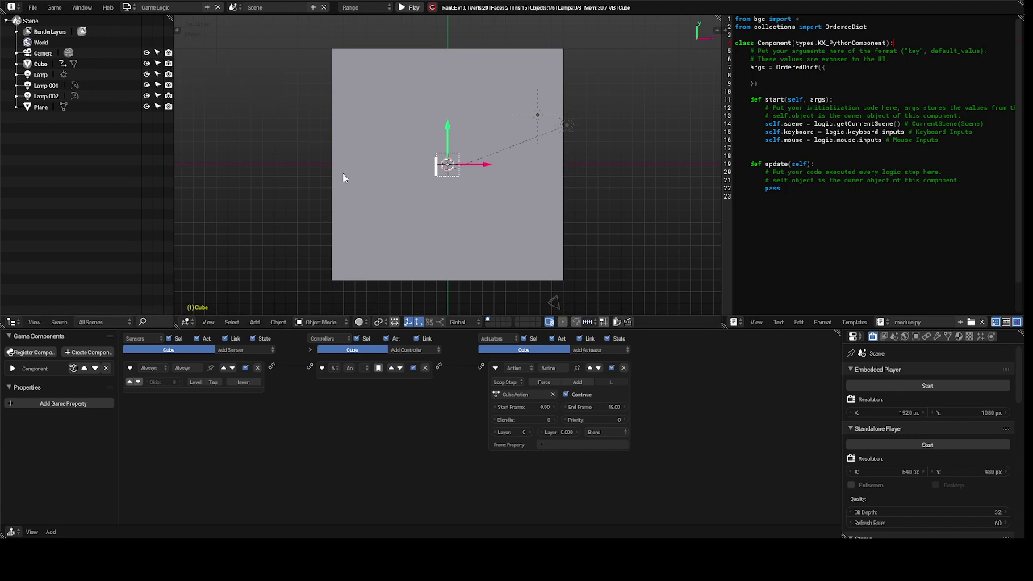
# Step: Change the Action actuator's play type to Flipper and test-run the game in the Default layout
pyautogui.click(507, 382)
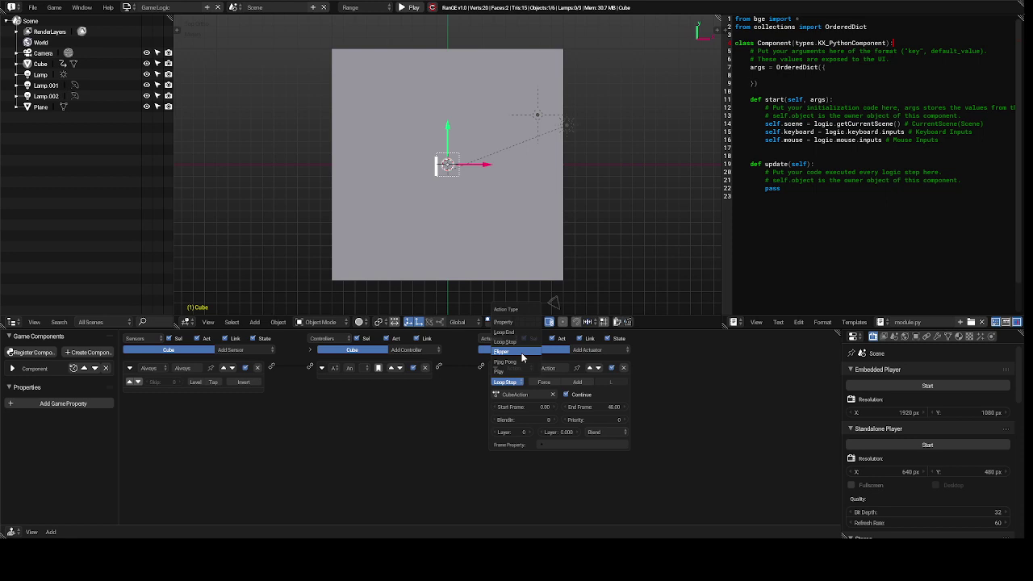
pyautogui.click(522, 355)
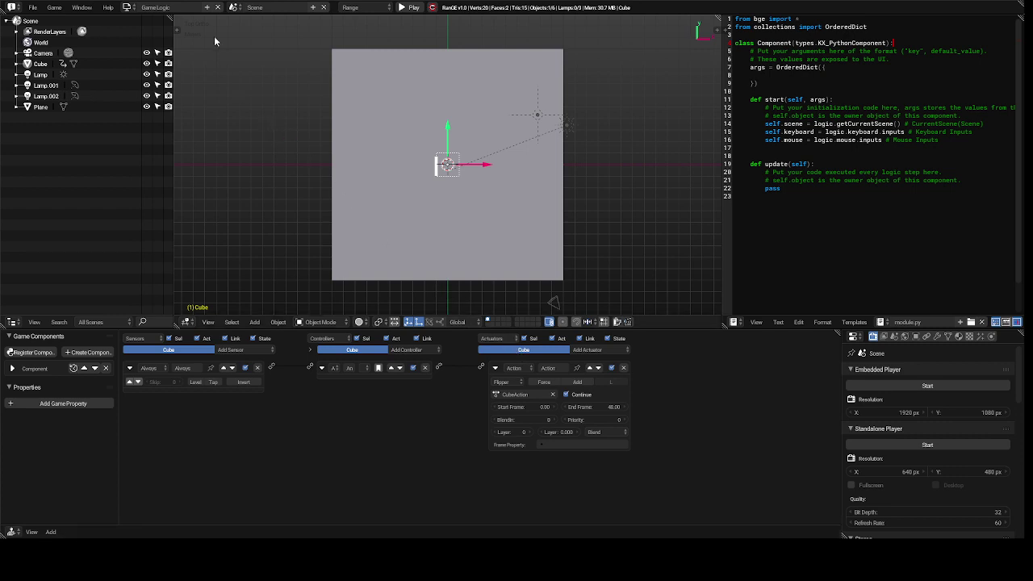
pyautogui.click(128, 8)
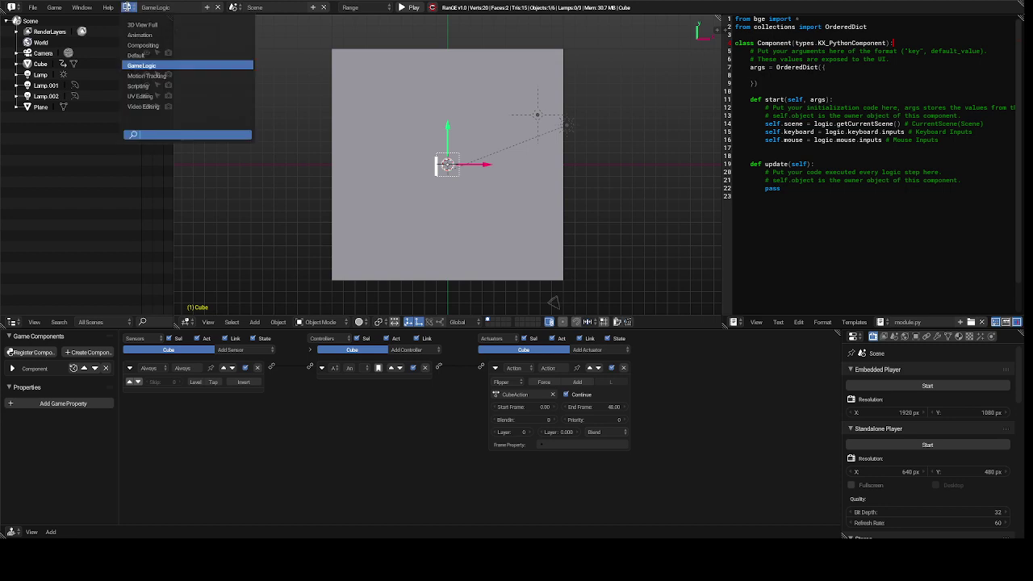
pyautogui.click(158, 55)
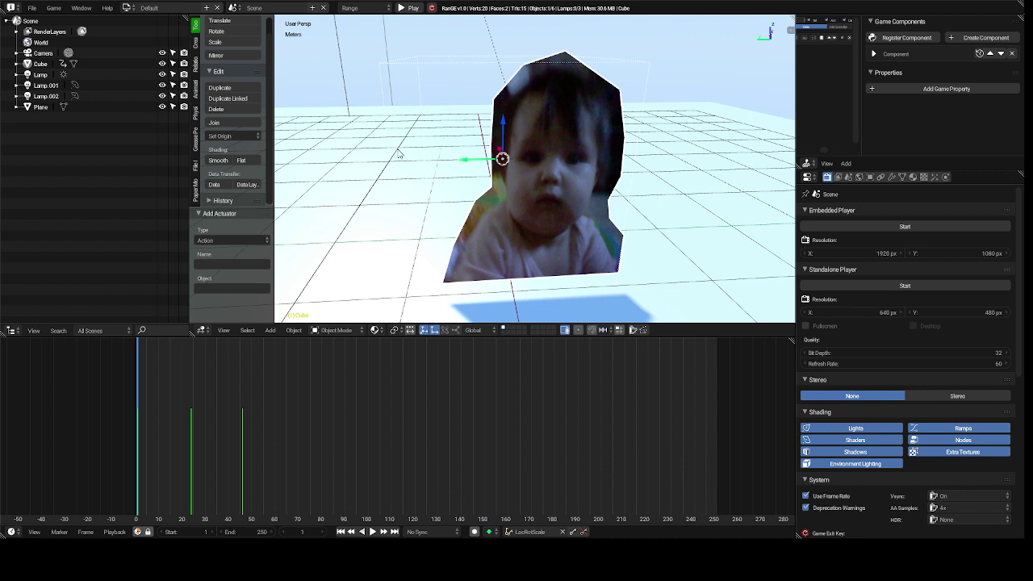
pyautogui.press('p')
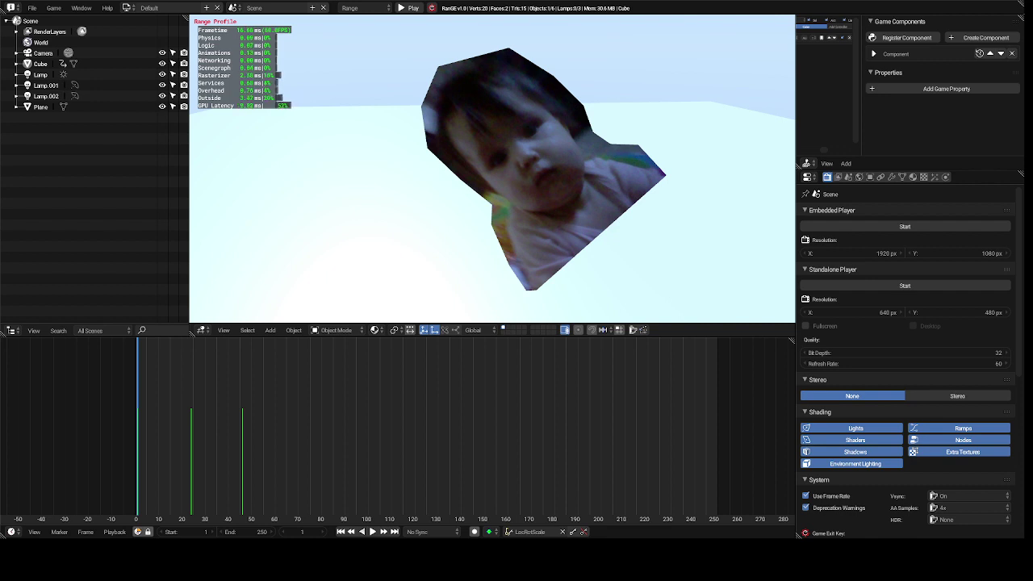
pyautogui.press('Escape')
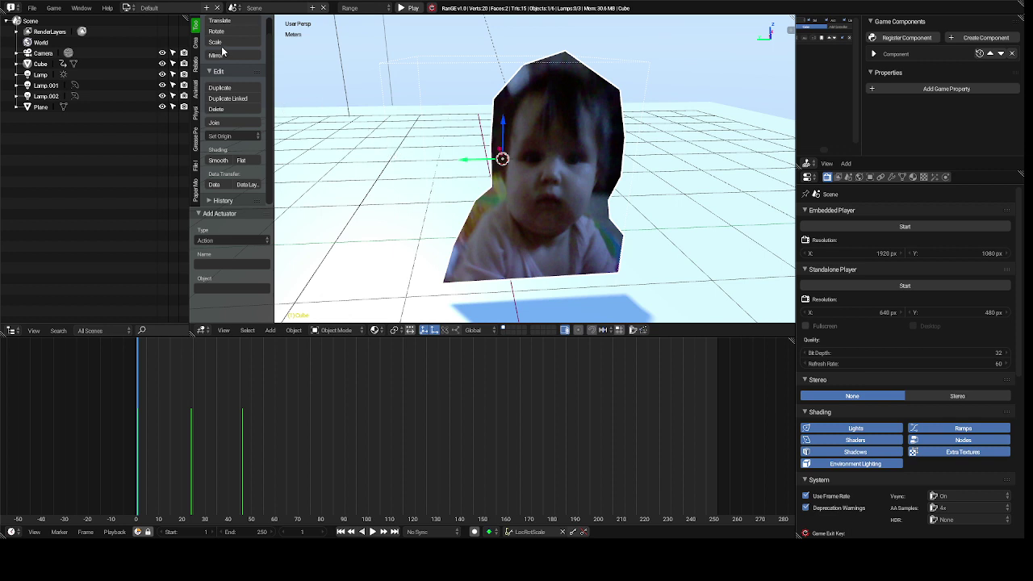
pyautogui.click(128, 8)
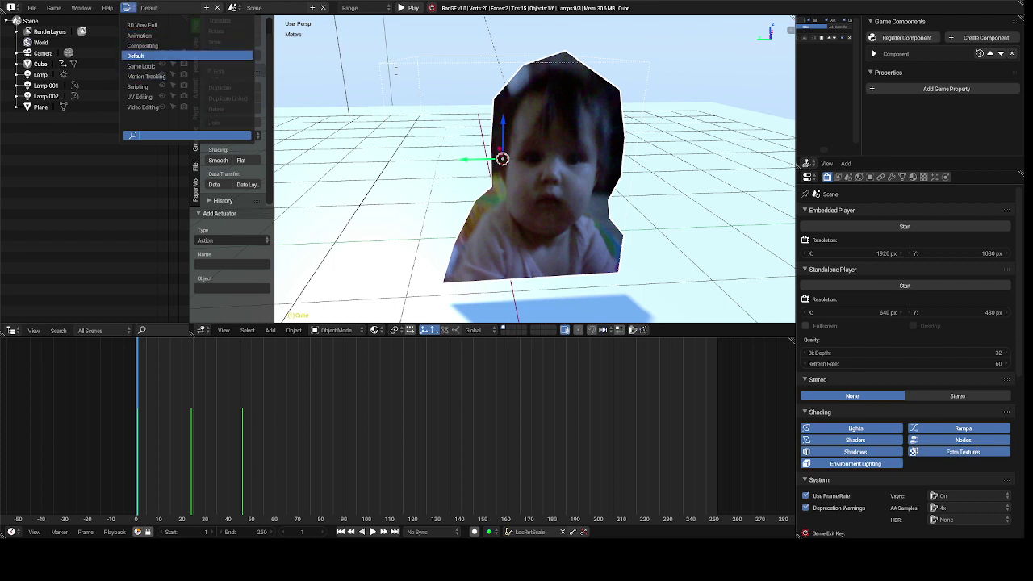
pyautogui.click(398, 94)
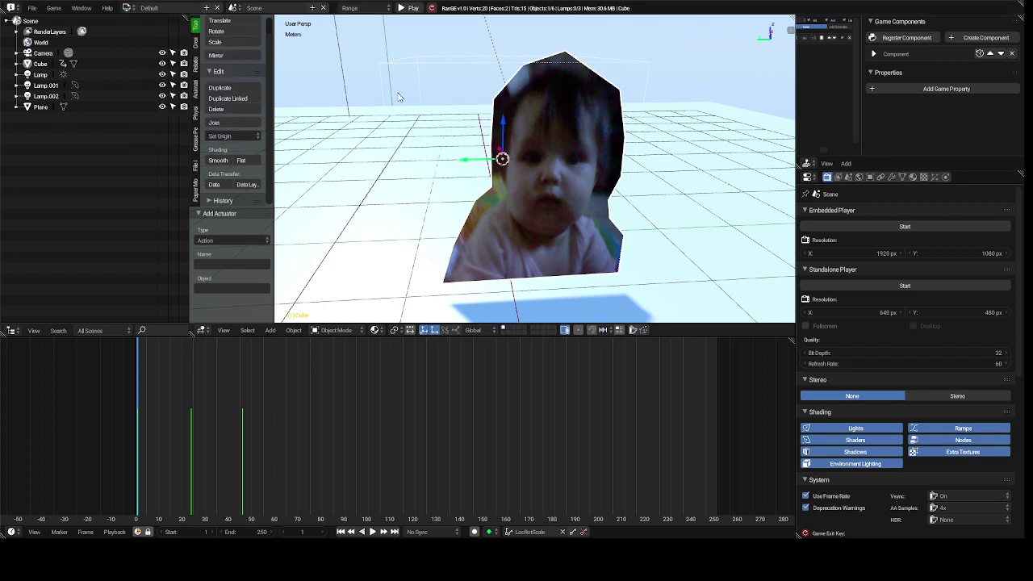
# Step: Play the cutout's animation in the viewport, stop it past the last keyframe, and step the Timeline back to frame 65
pyautogui.hotkey('alt', 'a')
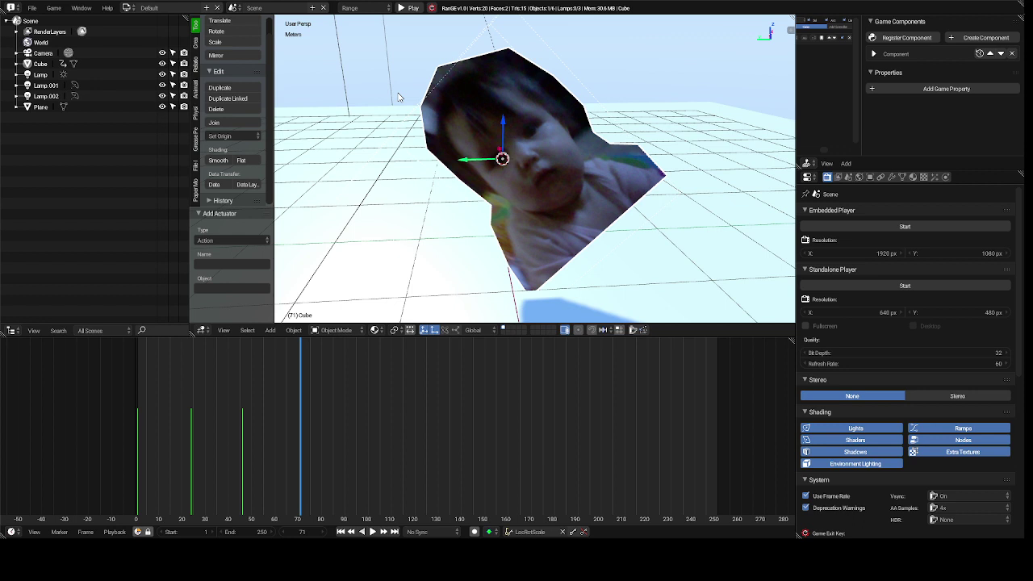
pyautogui.press('Left')
pyautogui.press('Left')
pyautogui.press('Left')
pyautogui.press('Left')
pyautogui.press('Left')
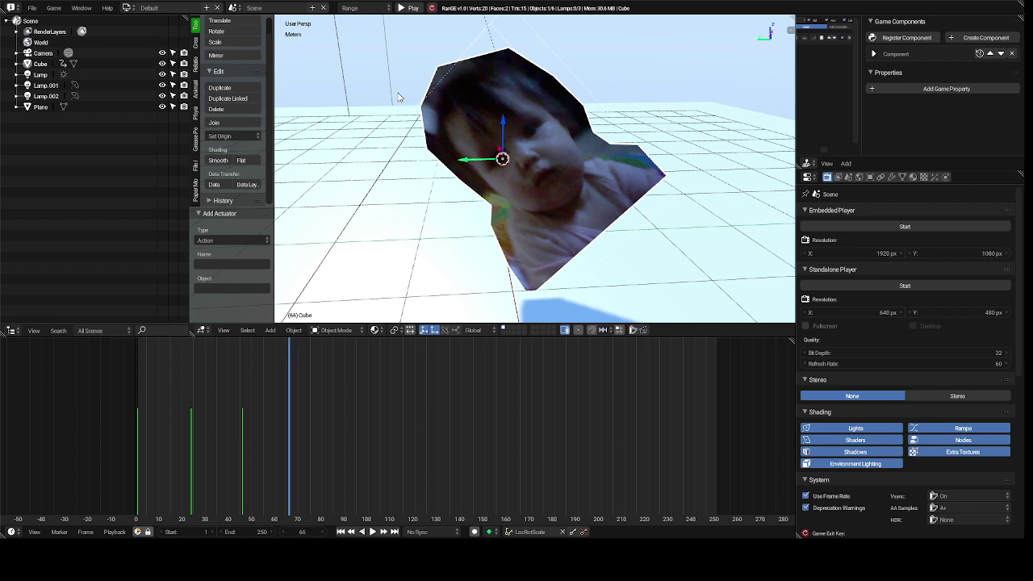
pyautogui.press('Left')
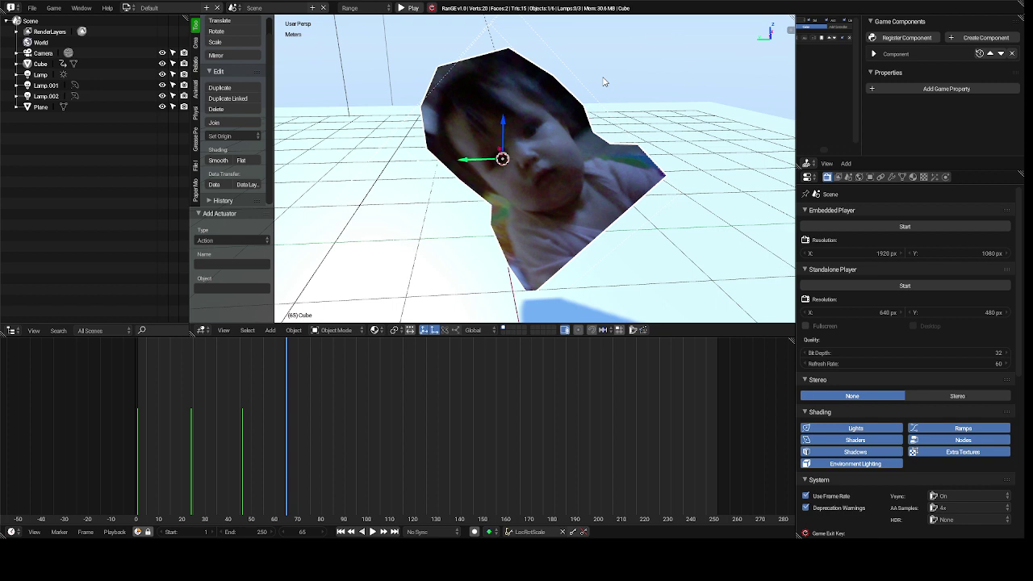
# Step: Rotate the baby photo cutout 90° about the global X axis and insert a LocRotScale keyframe at frame 65
pyautogui.press('r')
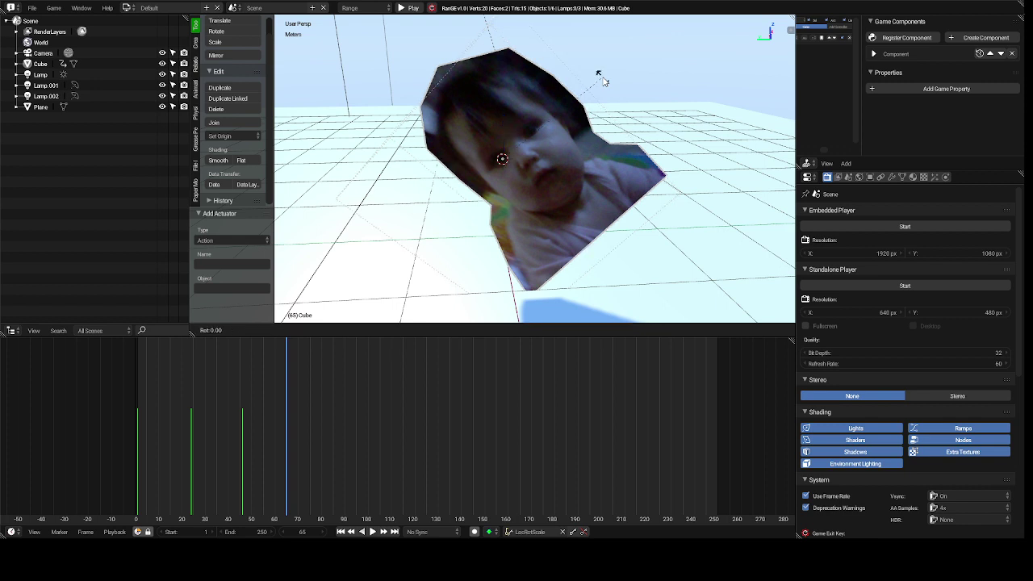
pyautogui.press('x')
pyautogui.write('90')
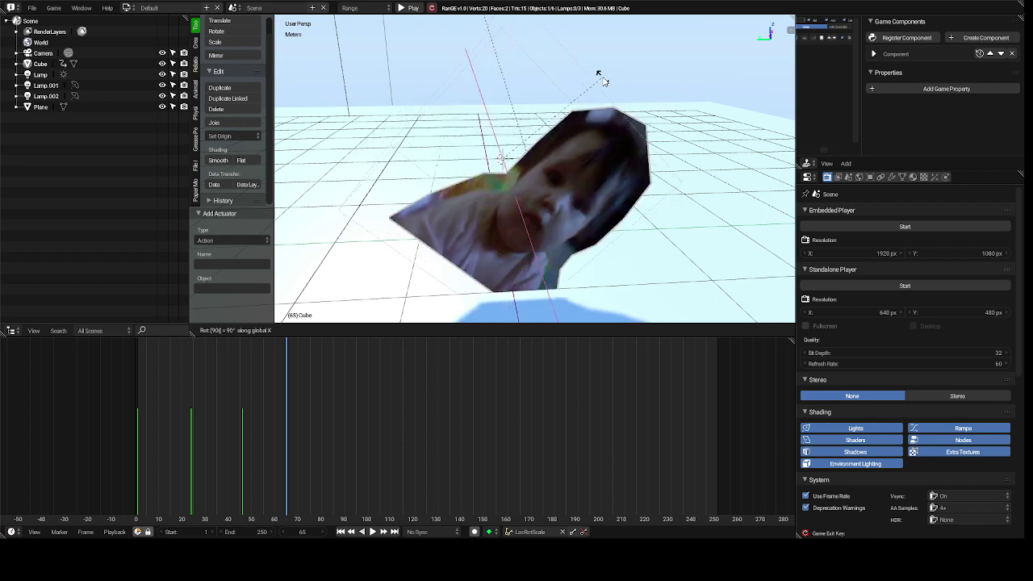
pyautogui.press('Return')
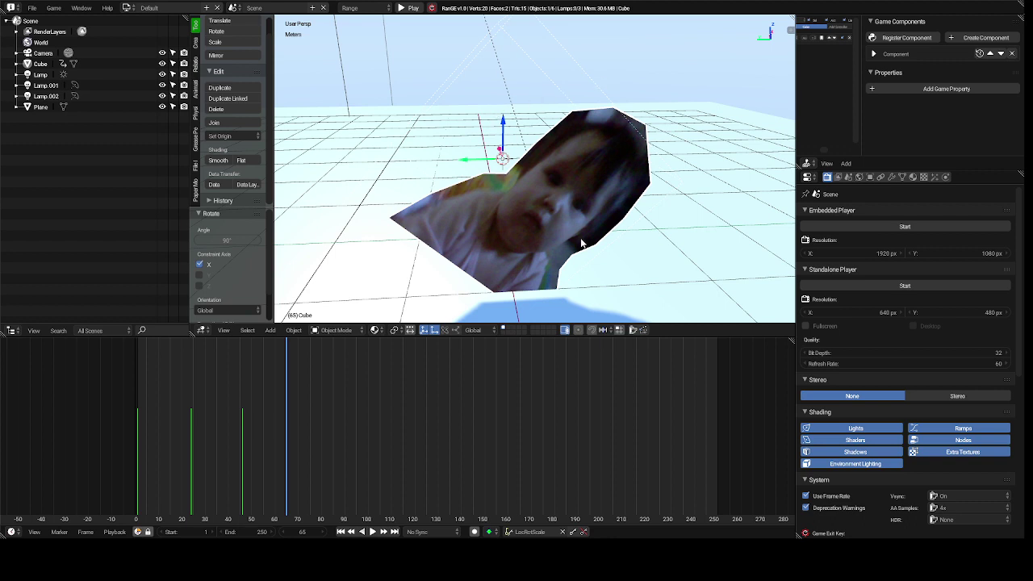
pyautogui.click(571, 532)
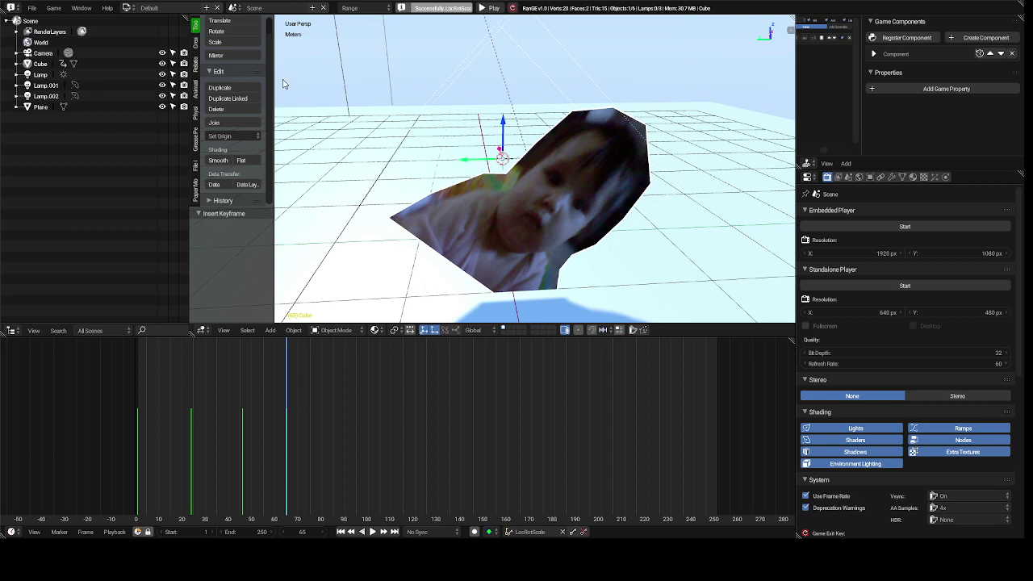
# Step: Set the Action actuator's End Frame to 65 in the Game Logic layout
pyautogui.click(127, 8)
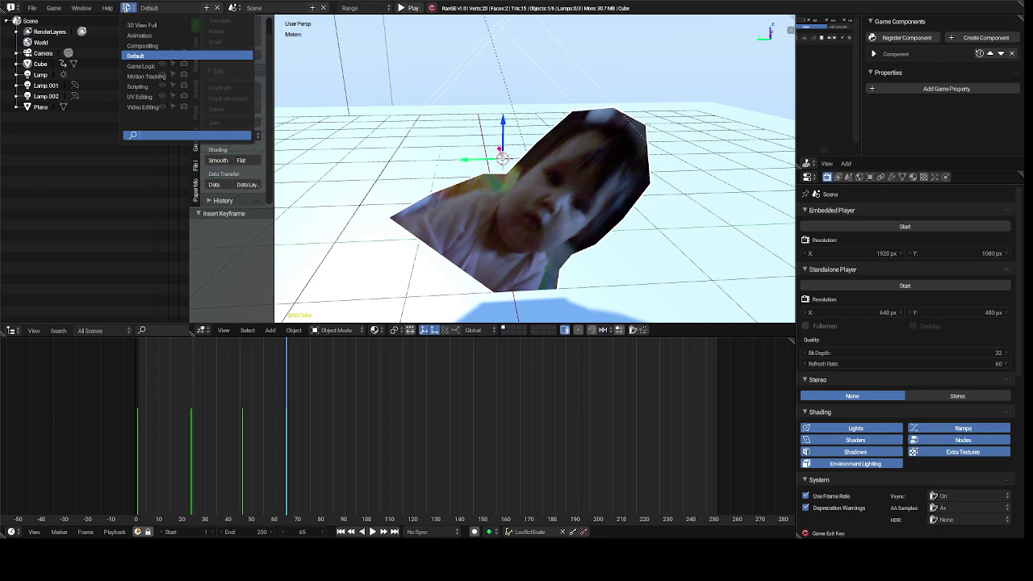
pyautogui.click(156, 66)
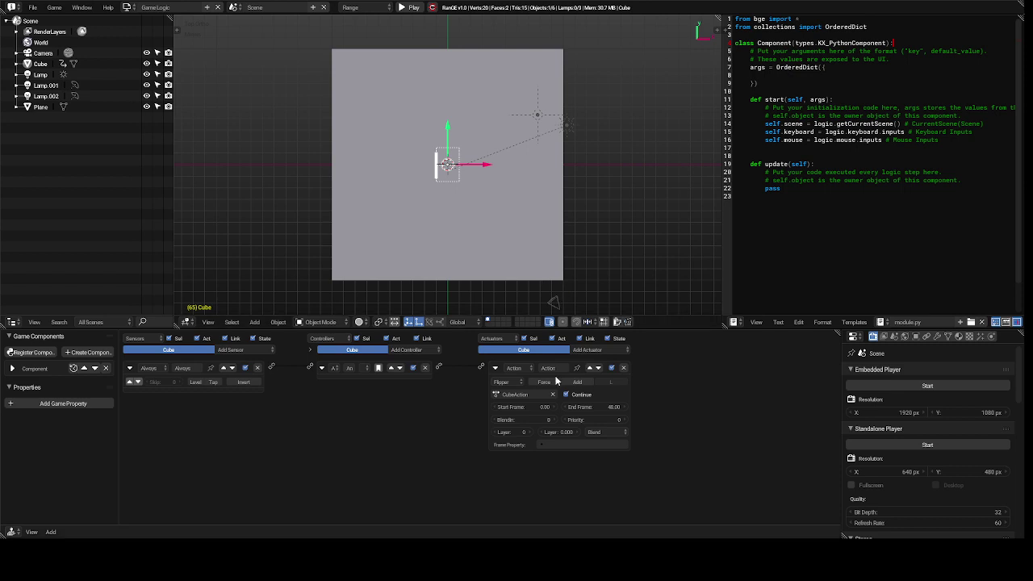
pyautogui.click(530, 395)
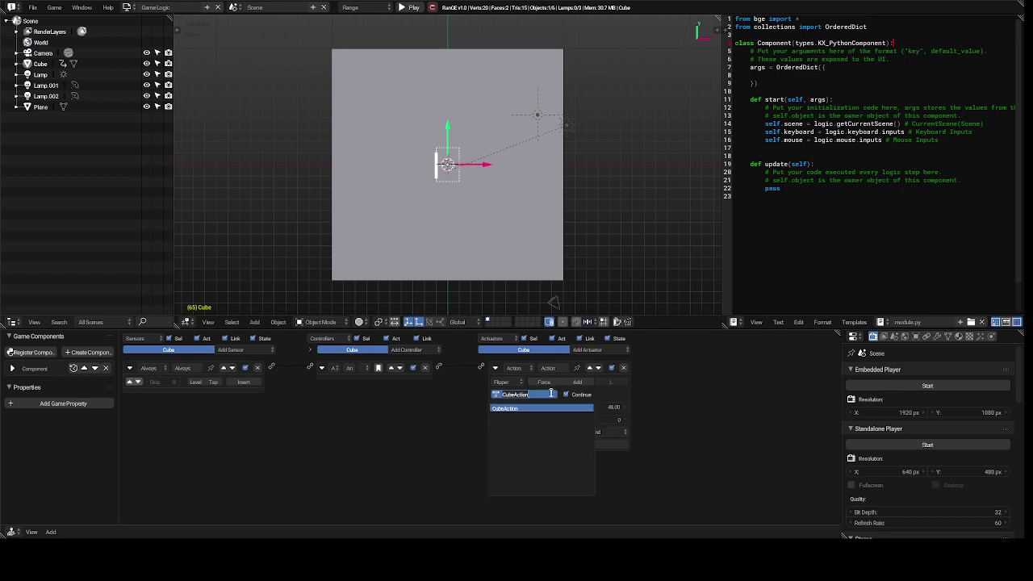
pyautogui.click(692, 380)
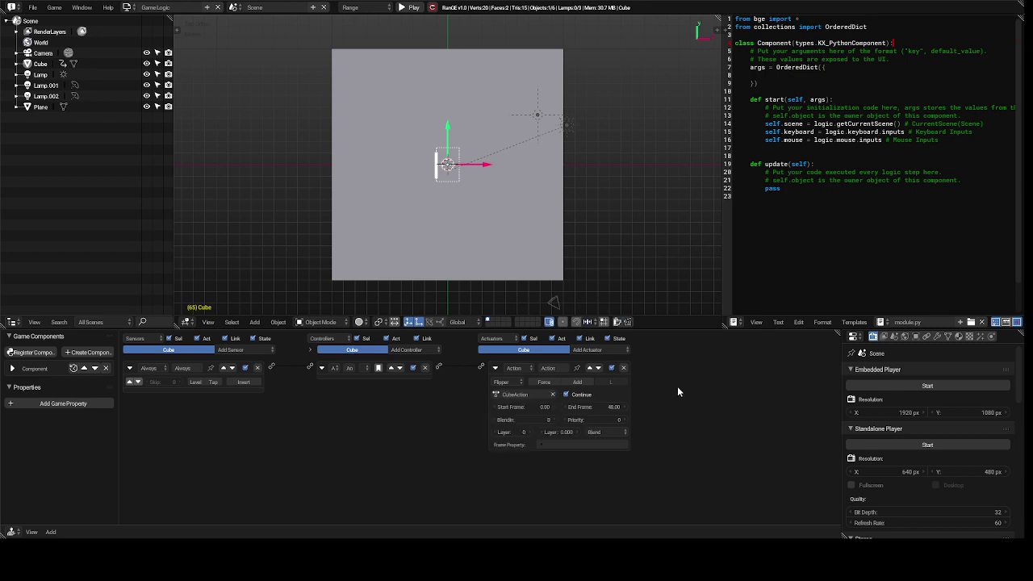
pyautogui.click(622, 407)
pyautogui.click(622, 407)
pyautogui.click(621, 407)
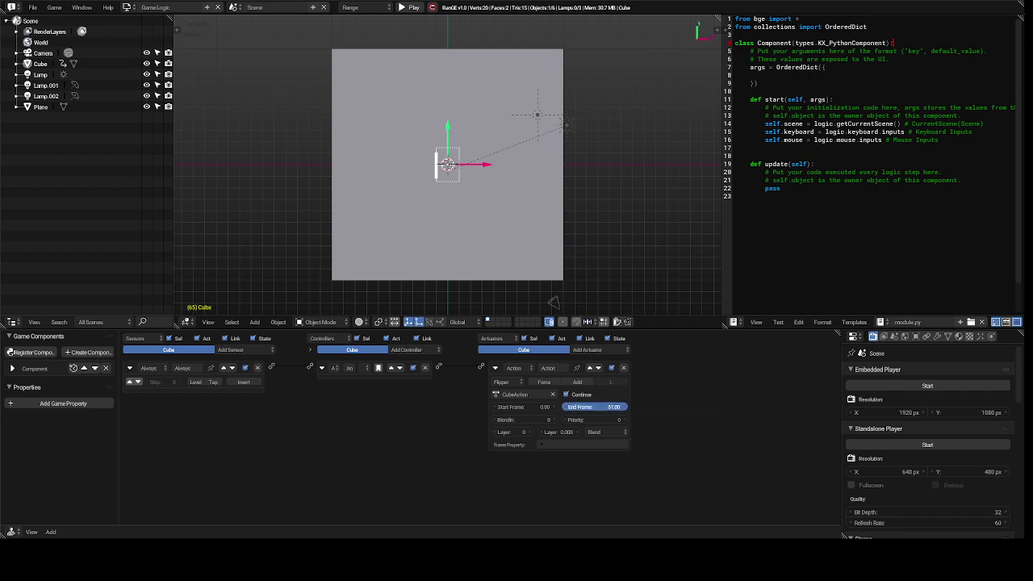
pyautogui.click(622, 407)
pyautogui.click(622, 407)
pyautogui.click(621, 407)
pyautogui.click(621, 407)
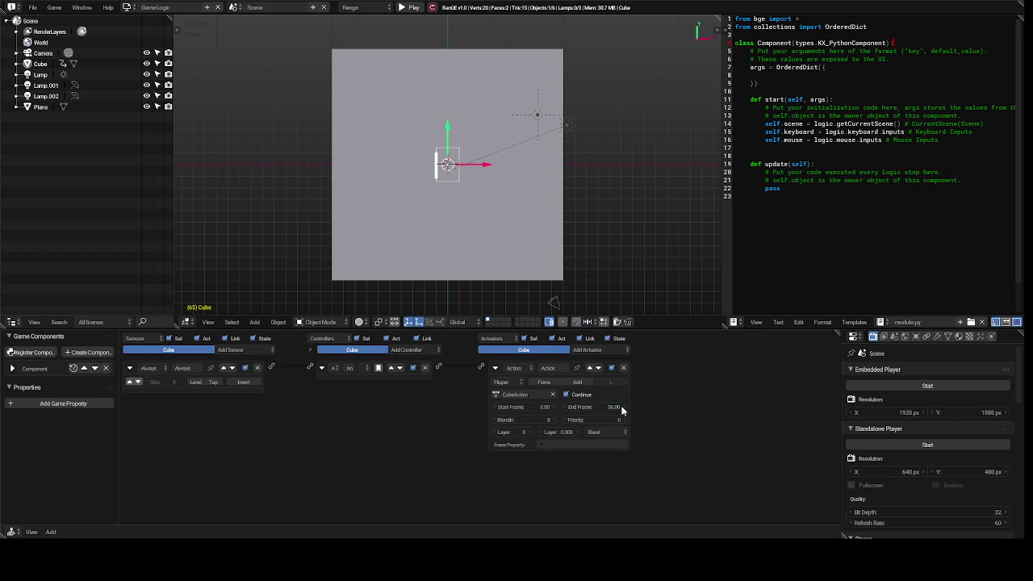
pyautogui.click(622, 407)
pyautogui.click(622, 407)
pyautogui.click(621, 407)
pyautogui.click(621, 406)
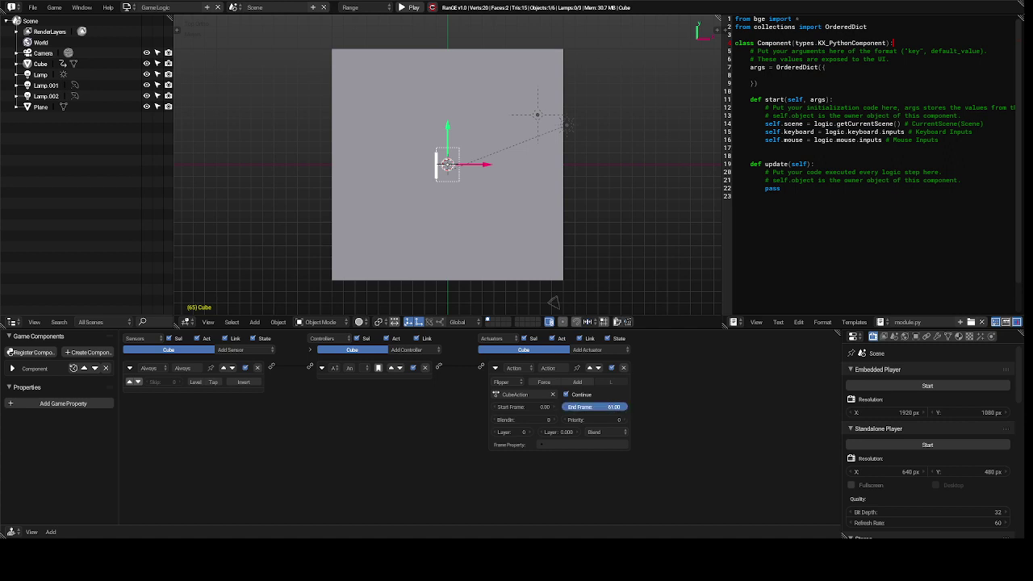
pyautogui.click(622, 407)
pyautogui.click(621, 407)
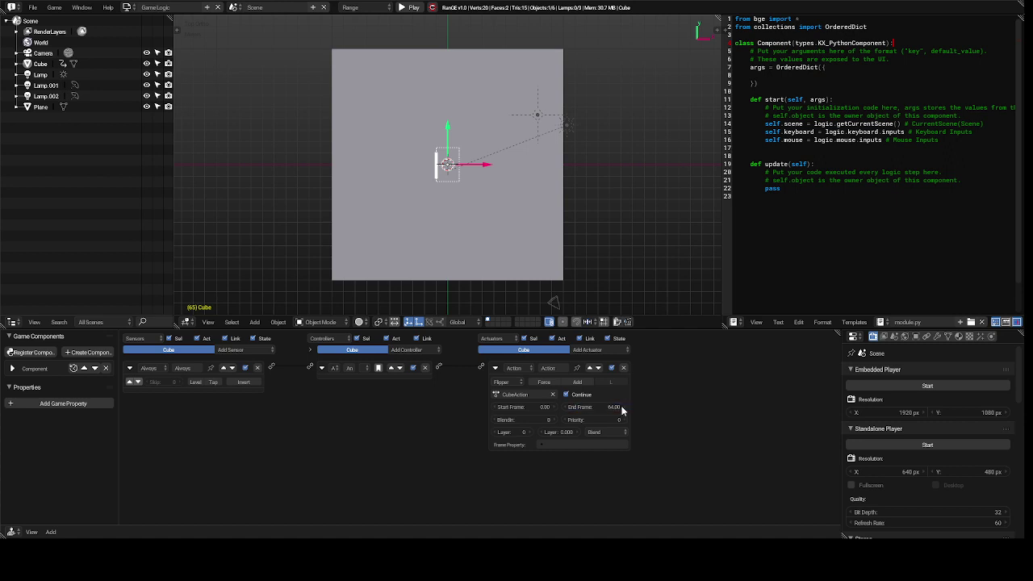
pyautogui.click(622, 407)
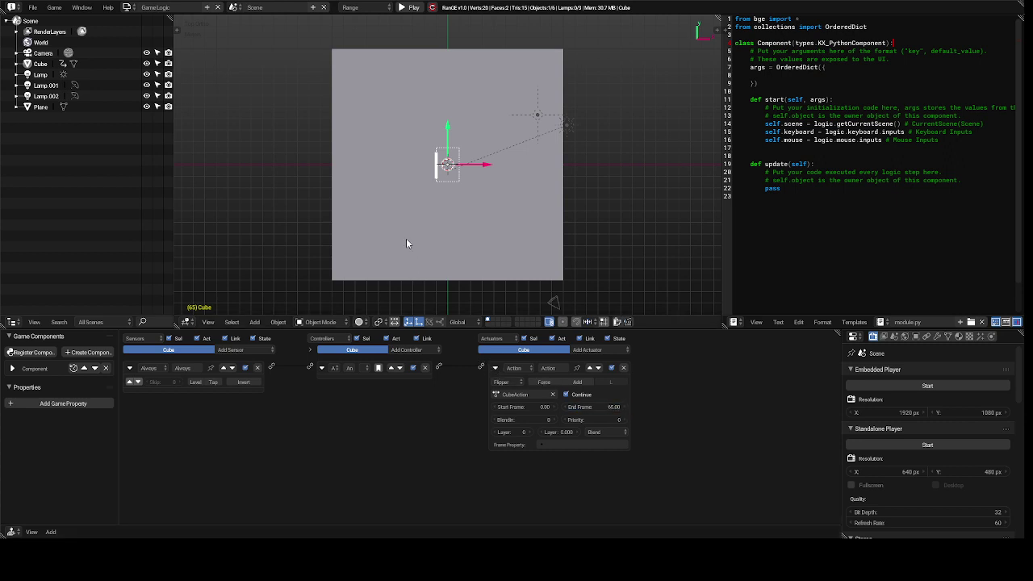
# Step: Test-run the game in the Default layout to check the extended rotation with Flipper
pyautogui.click(127, 6)
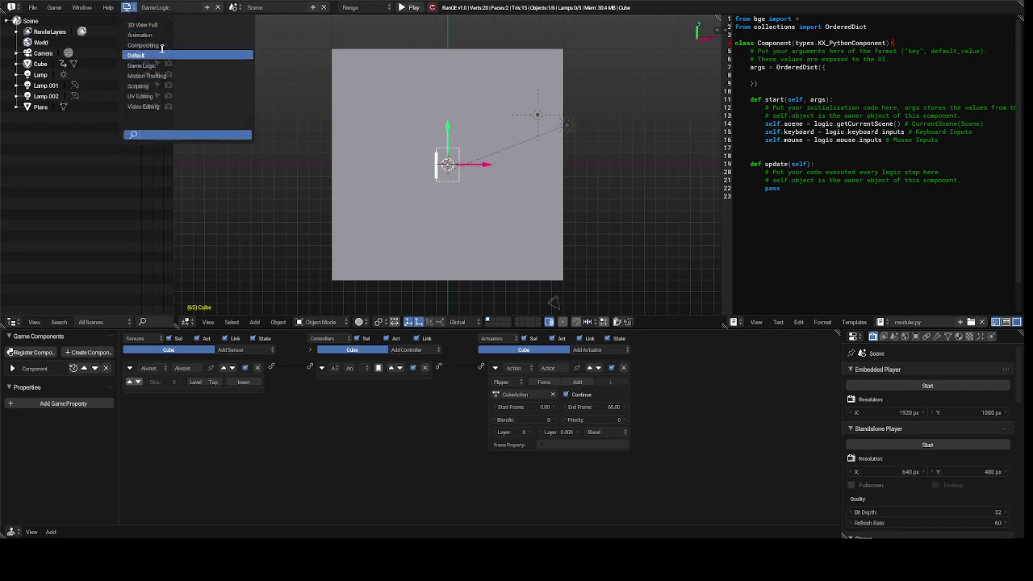
pyautogui.click(161, 54)
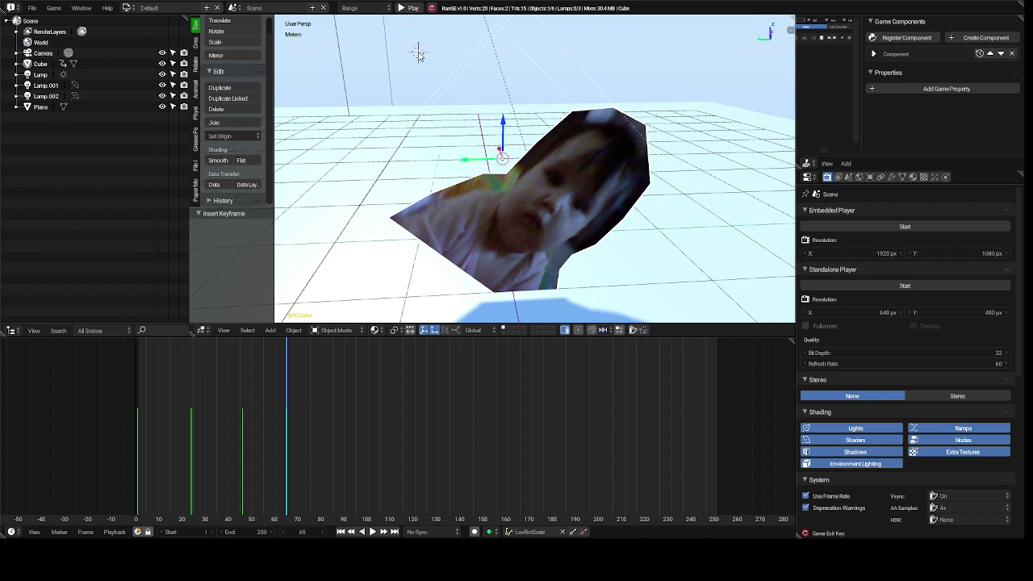
pyautogui.press('p')
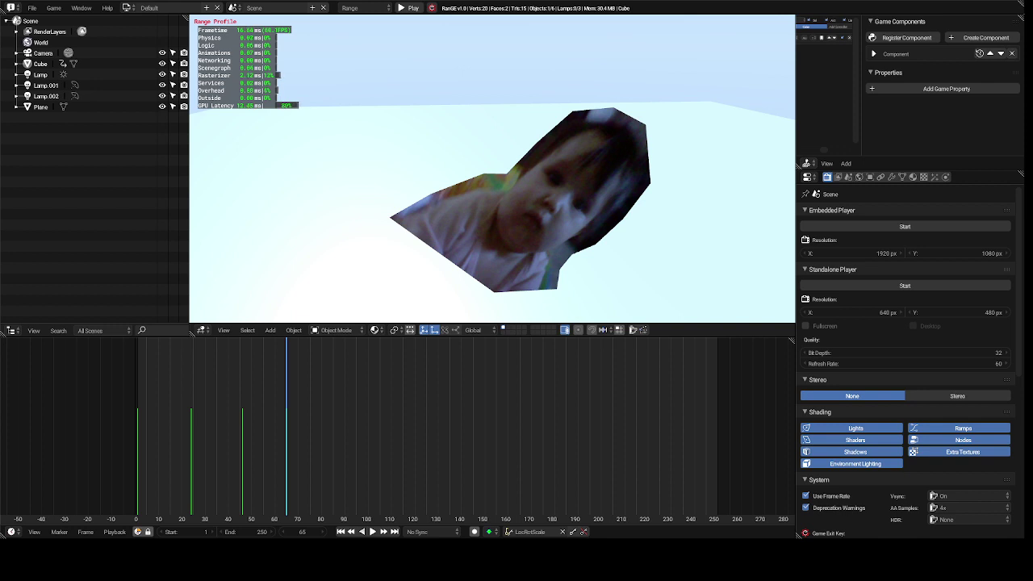
pyautogui.press('Escape')
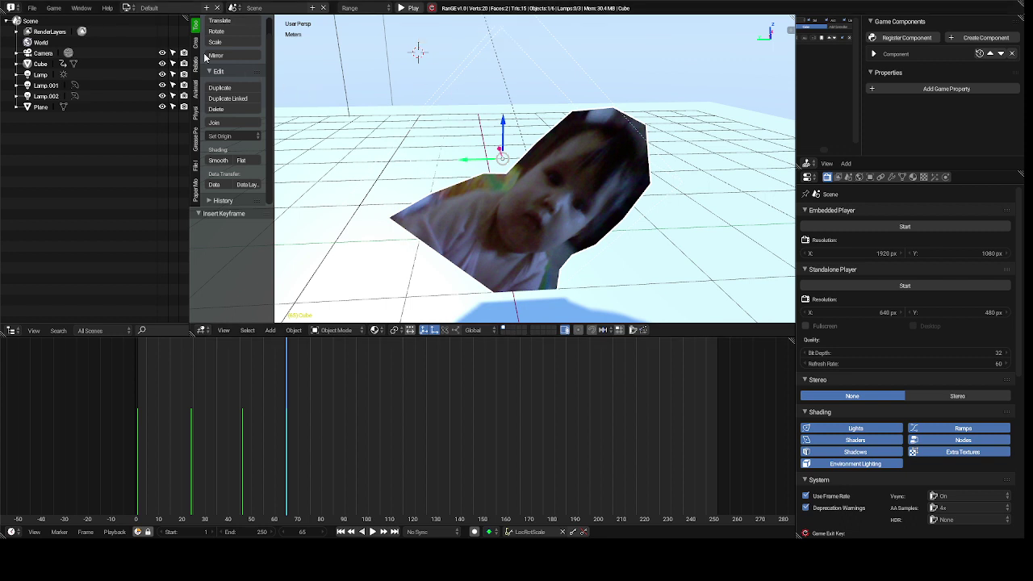
# Step: Change the Action actuator's play type to Loop End in the Game Logic layout
pyautogui.click(128, 7)
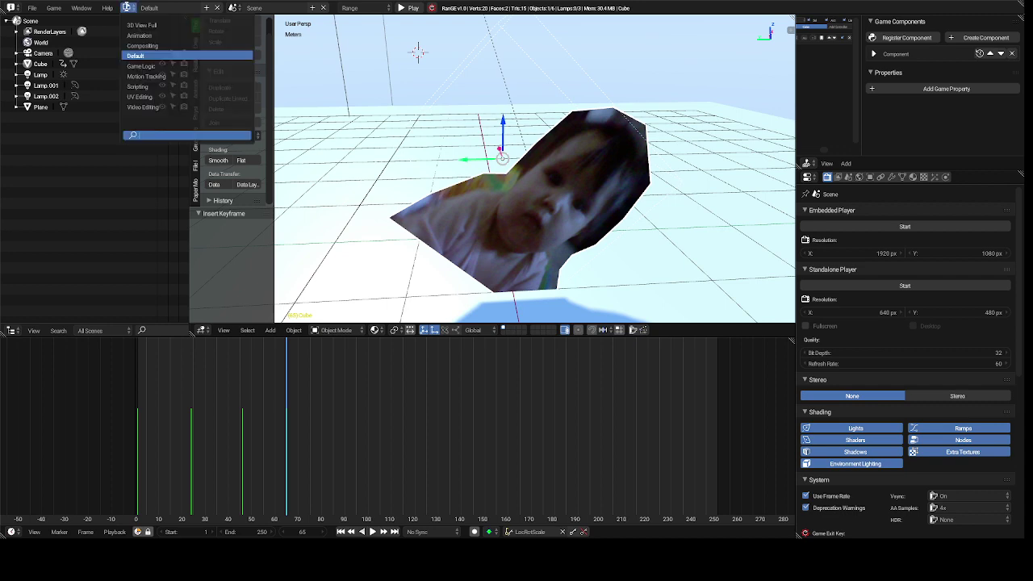
pyautogui.click(152, 66)
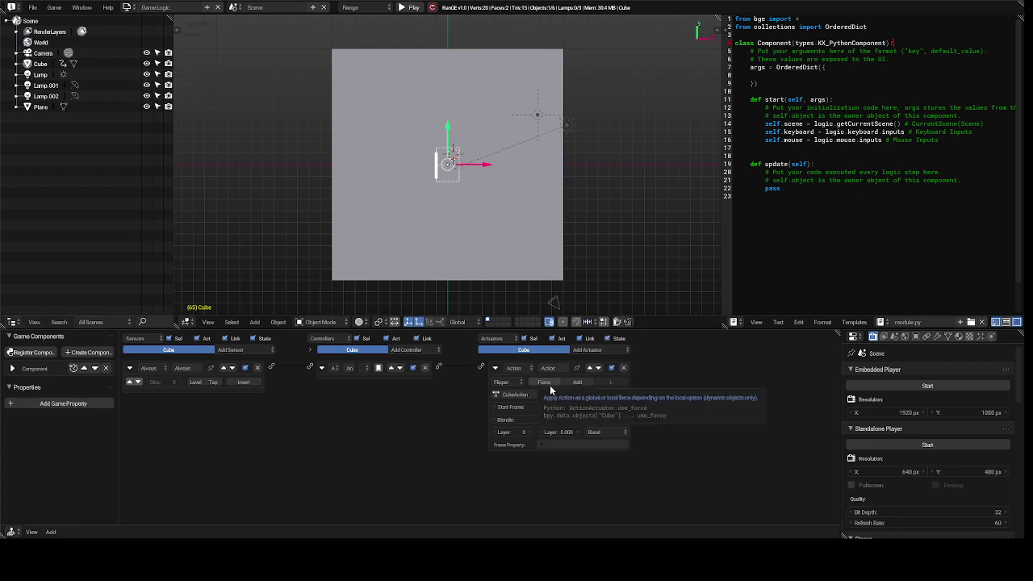
pyautogui.click(506, 382)
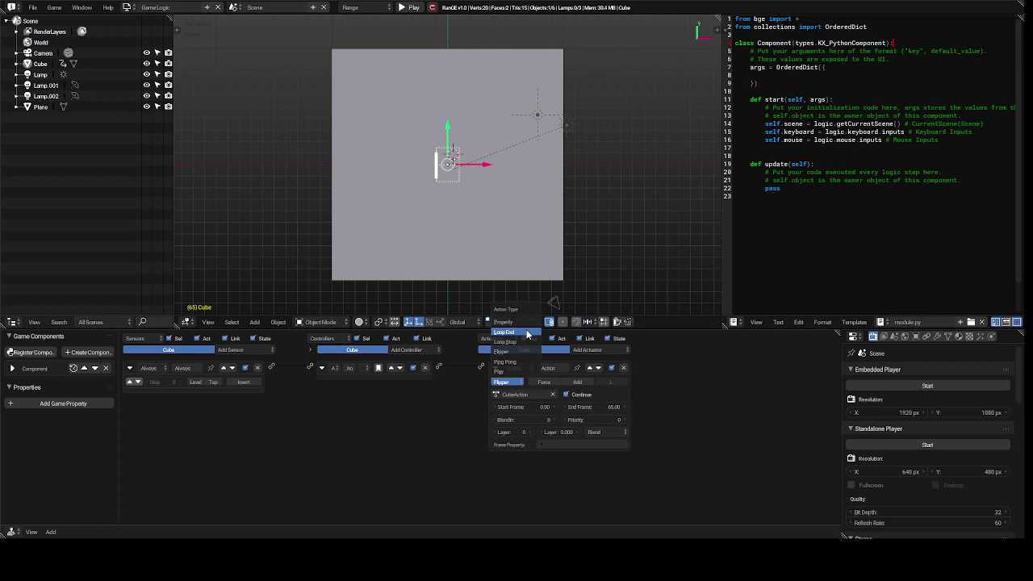
pyautogui.click(528, 333)
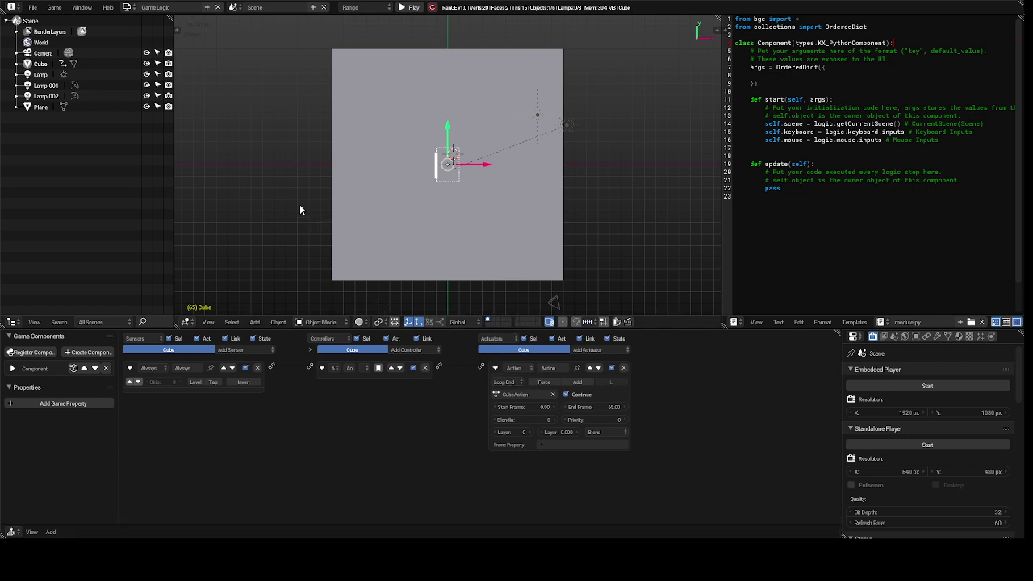
# Step: Test-run the game in the Default layout to check the extended rotation with Loop End
pyautogui.click(127, 7)
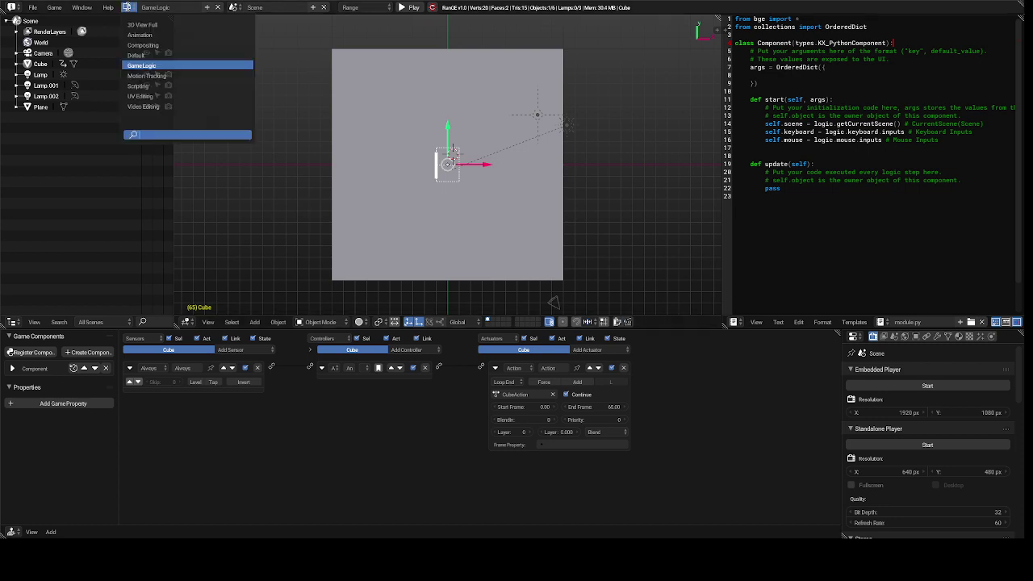
pyautogui.click(136, 54)
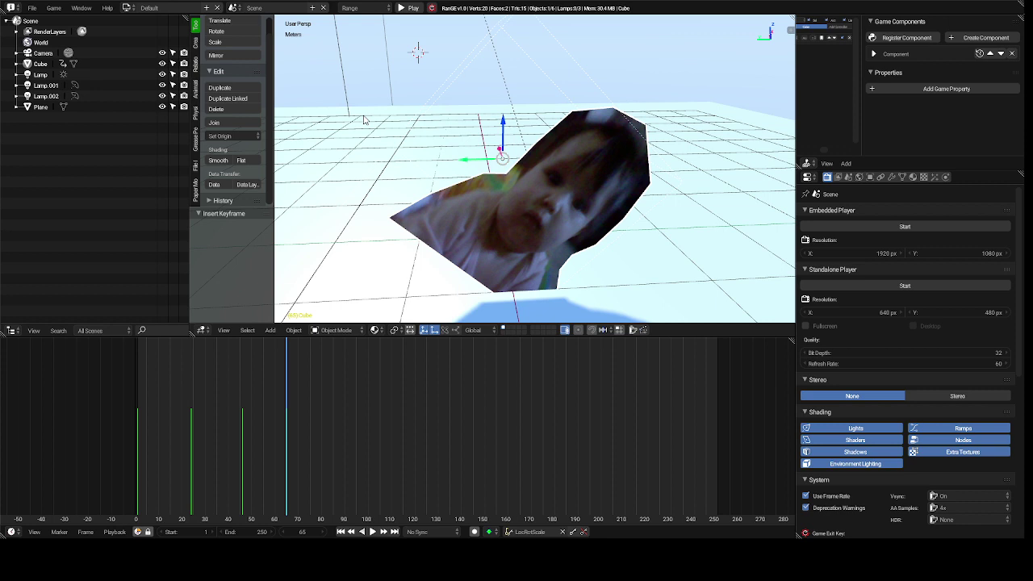
pyautogui.press('p')
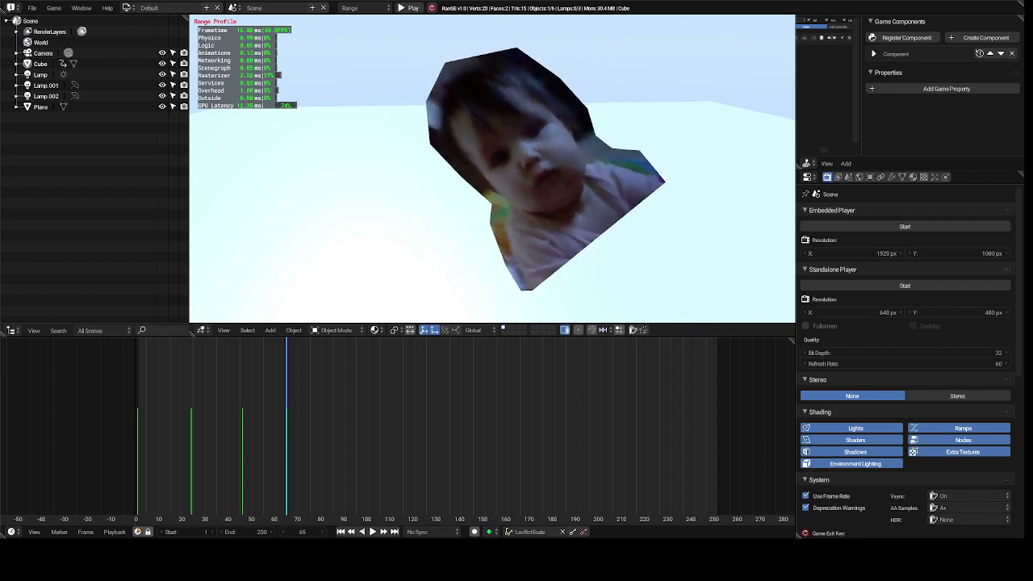
# Step: End the test run and change the Action actuator's play type to Ping Pong in the Game Logic layout
pyautogui.press('Escape')
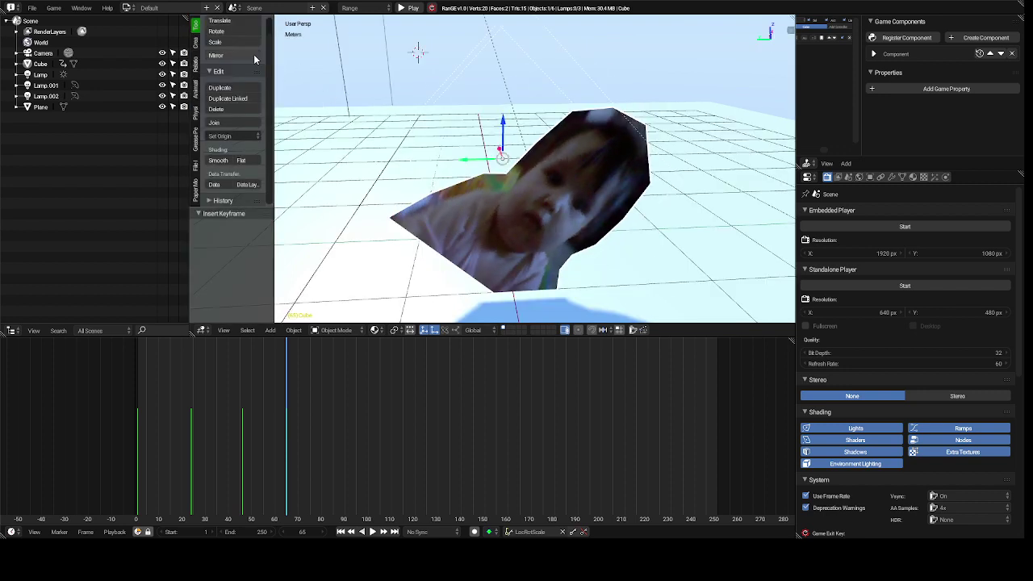
pyautogui.click(127, 7)
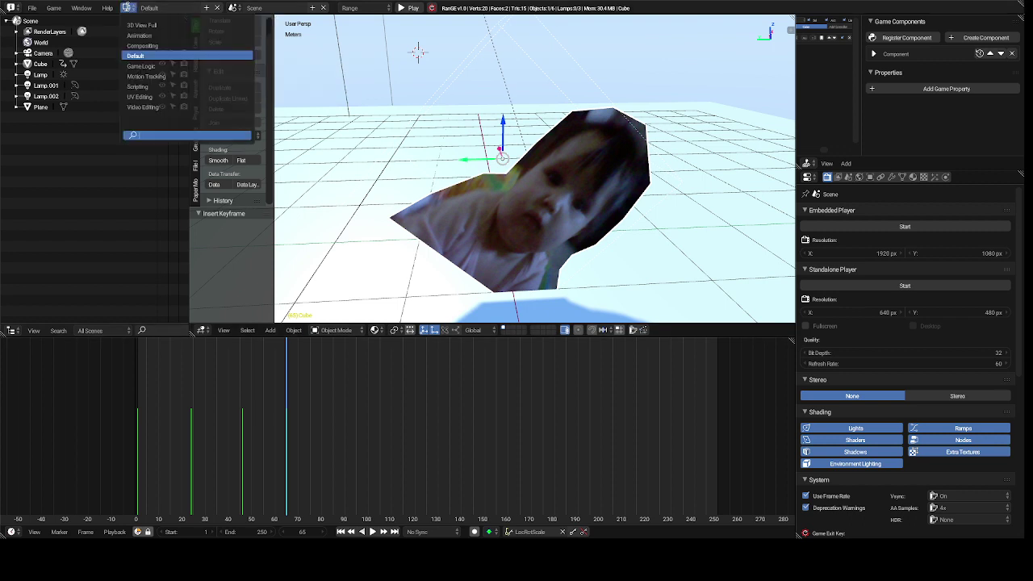
pyautogui.click(154, 66)
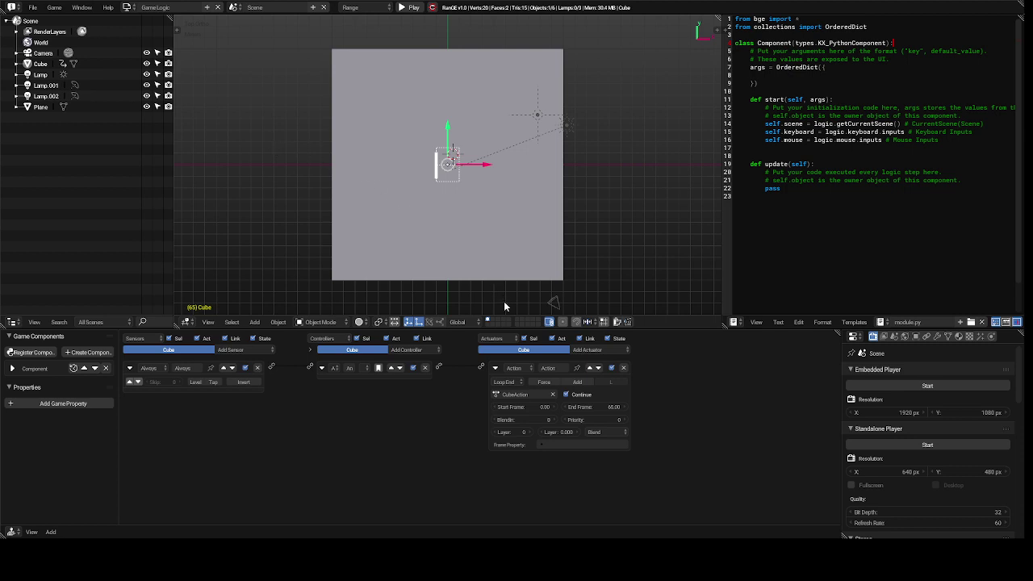
pyautogui.click(504, 382)
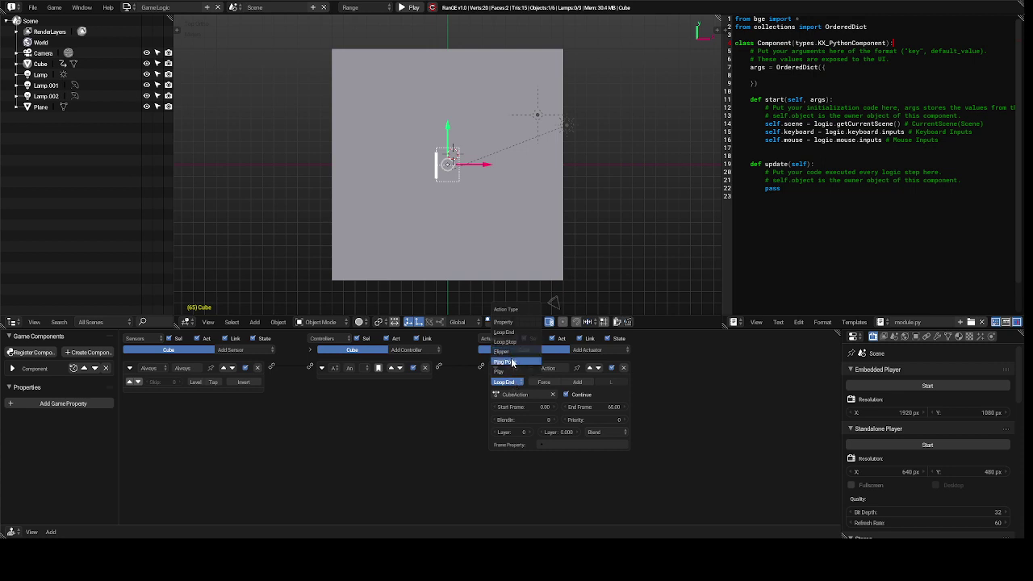
pyautogui.click(512, 362)
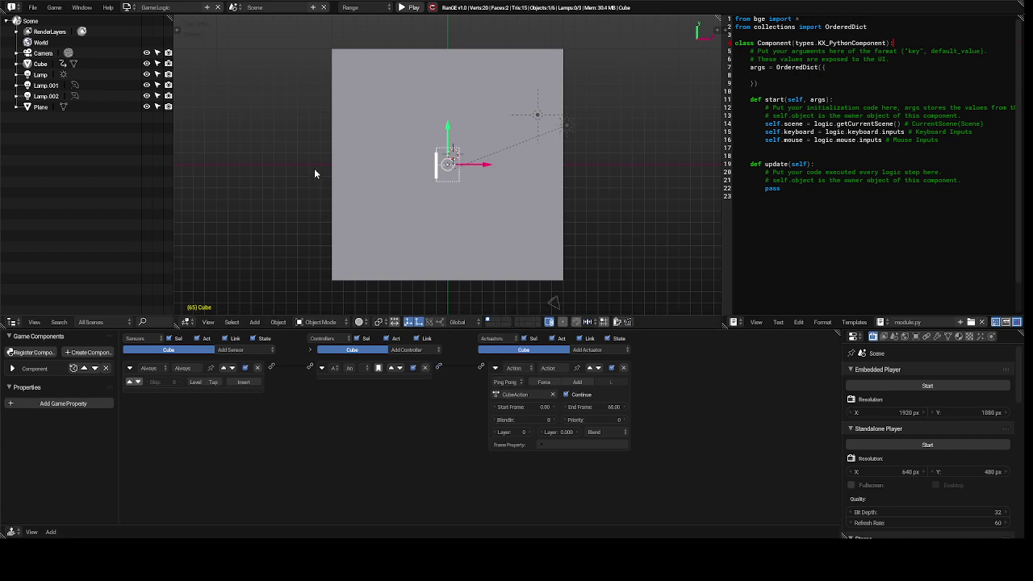
# Step: Test-run the game in the Default layout to check the extended rotation with Ping Pong
pyautogui.click(131, 9)
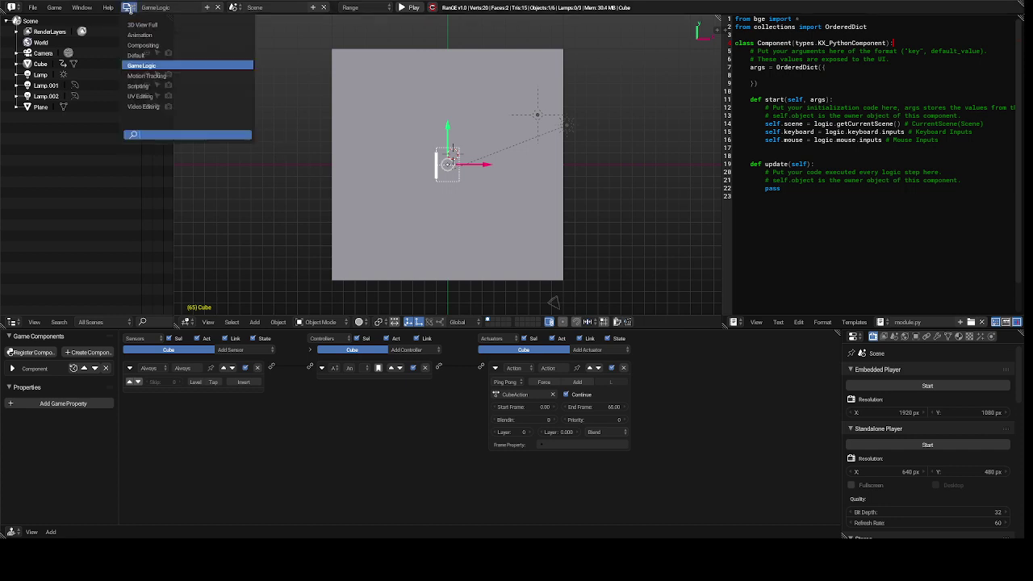
pyautogui.click(147, 55)
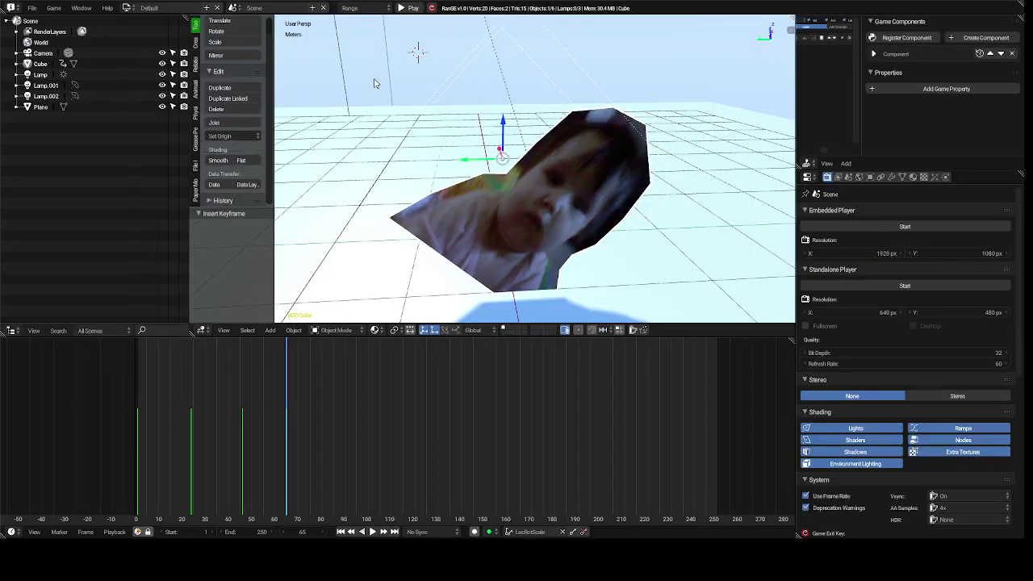
pyautogui.press('p')
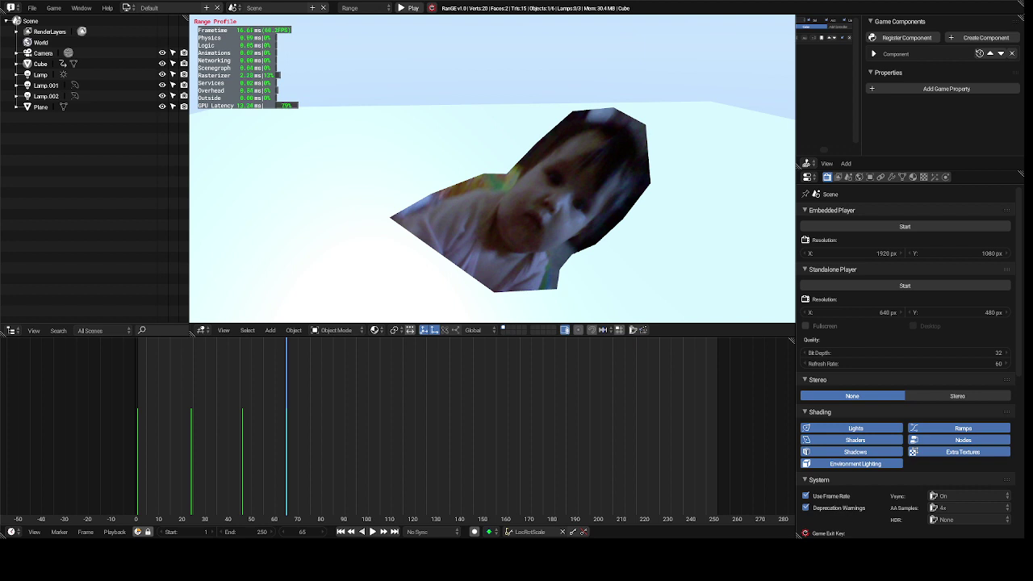
pyautogui.press('Escape')
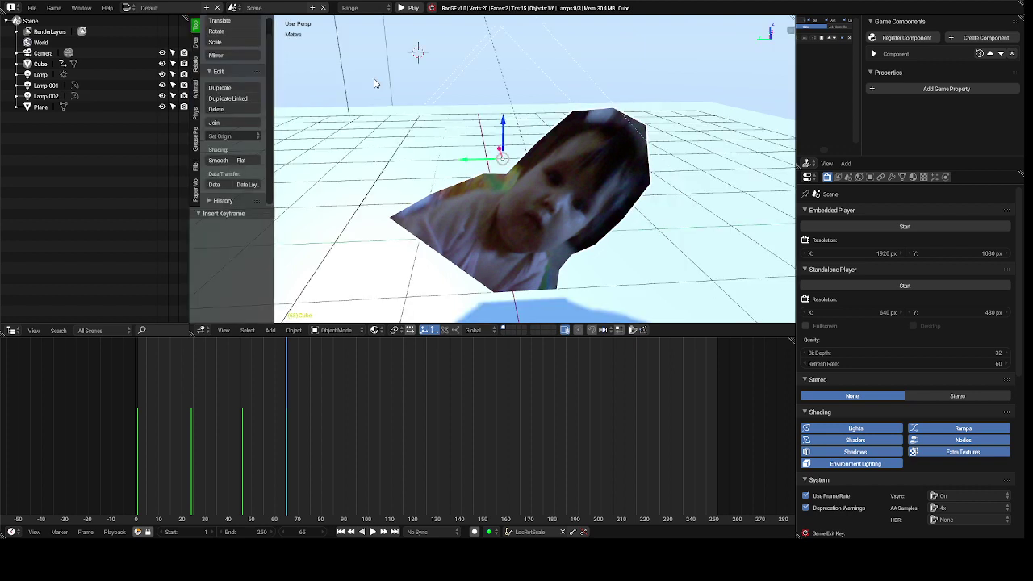